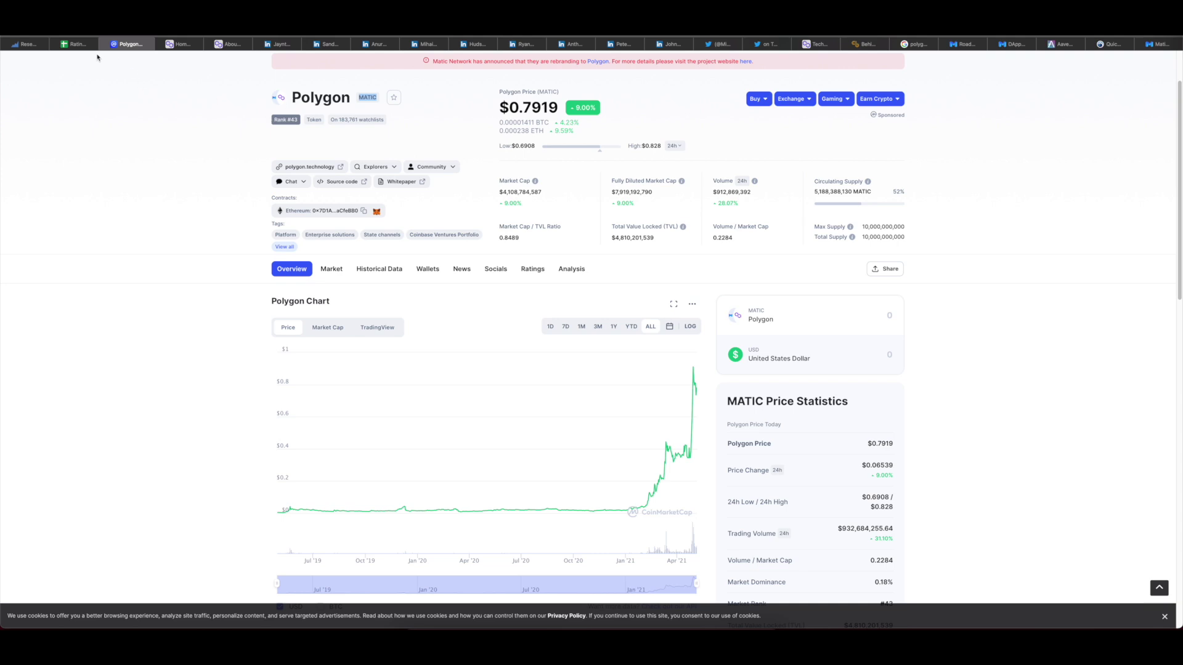
Step: Check the Polygon row in the Blue Alpine Rating sheet, and examine MATIC's market data and all-time price chart on CoinMarketCap
{"action": "left_click", "coordinate": [75, 44]}
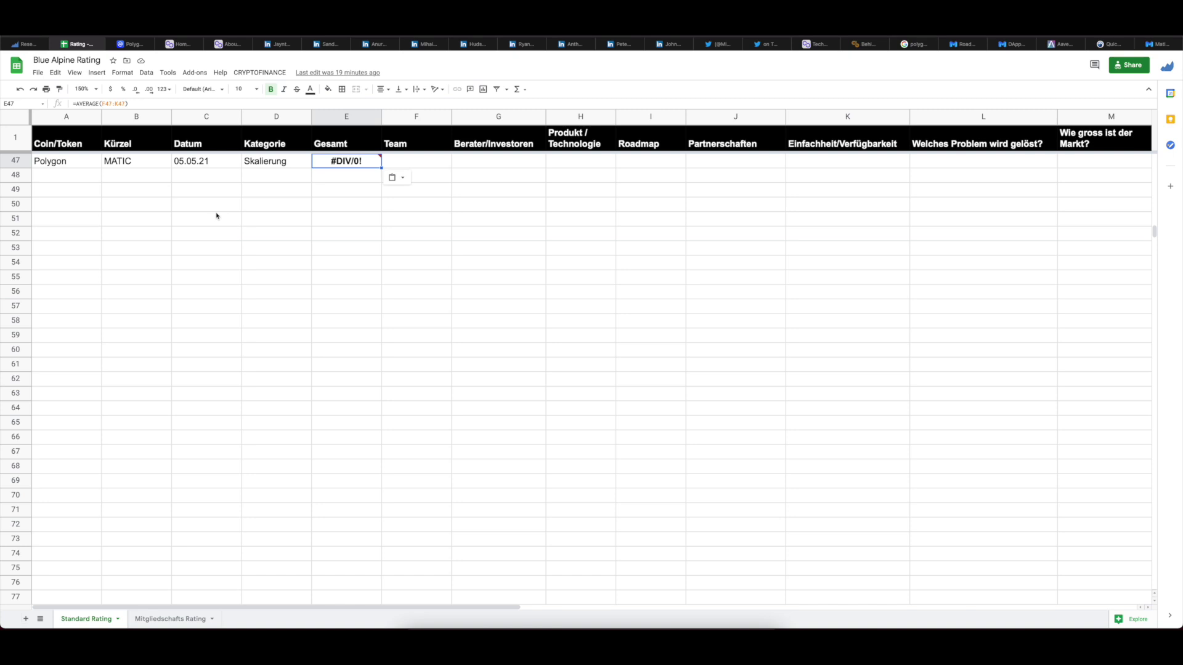
{"action": "left_click", "coordinate": [130, 43]}
{"action": "scroll", "coordinate": [145, 222], "scroll_direction": "up", "scroll_amount": 2}
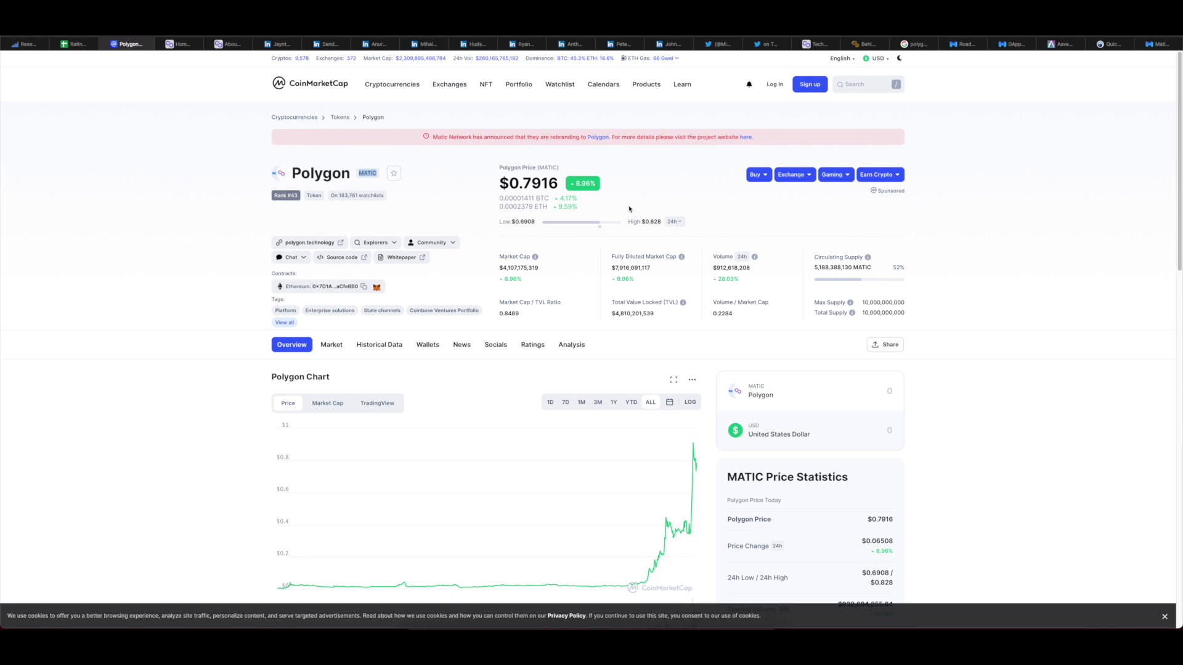
{"action": "scroll", "coordinate": [625, 212], "scroll_direction": "down", "scroll_amount": 2}
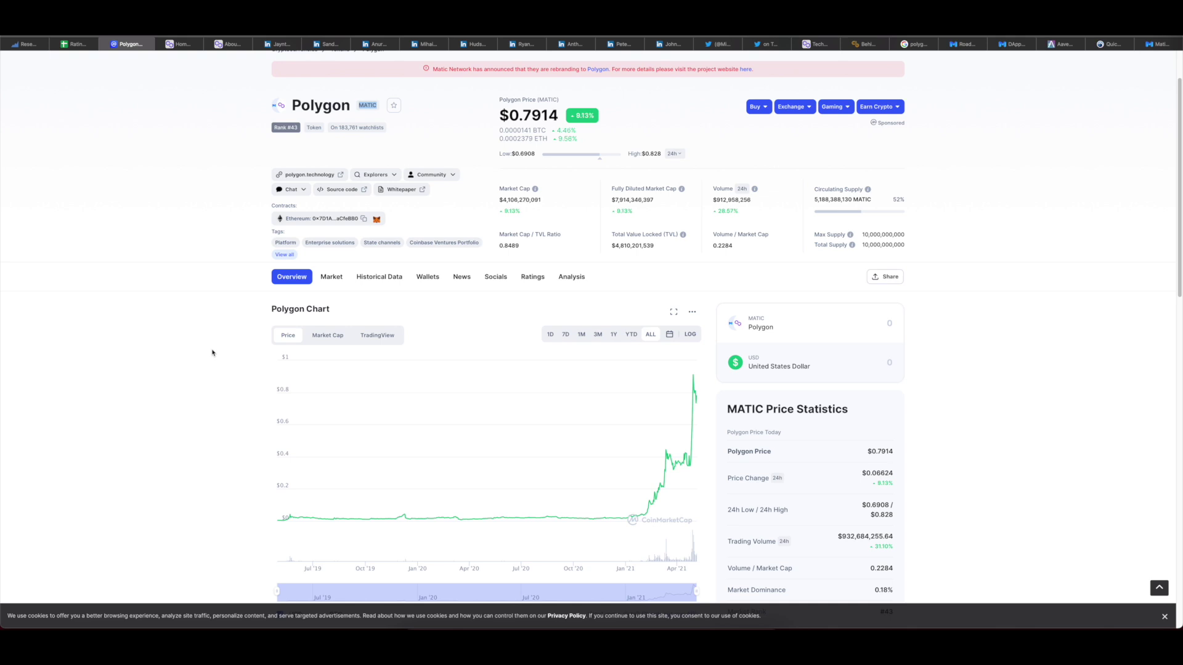
Step: Switch to the Polygon homepage and read its Challenge and Solution sections
{"action": "key", "text": "ctrl+Tab"}
{"action": "key", "text": "ctrl+Tab"}
{"action": "key", "text": "ctrl+shift+Tab"}
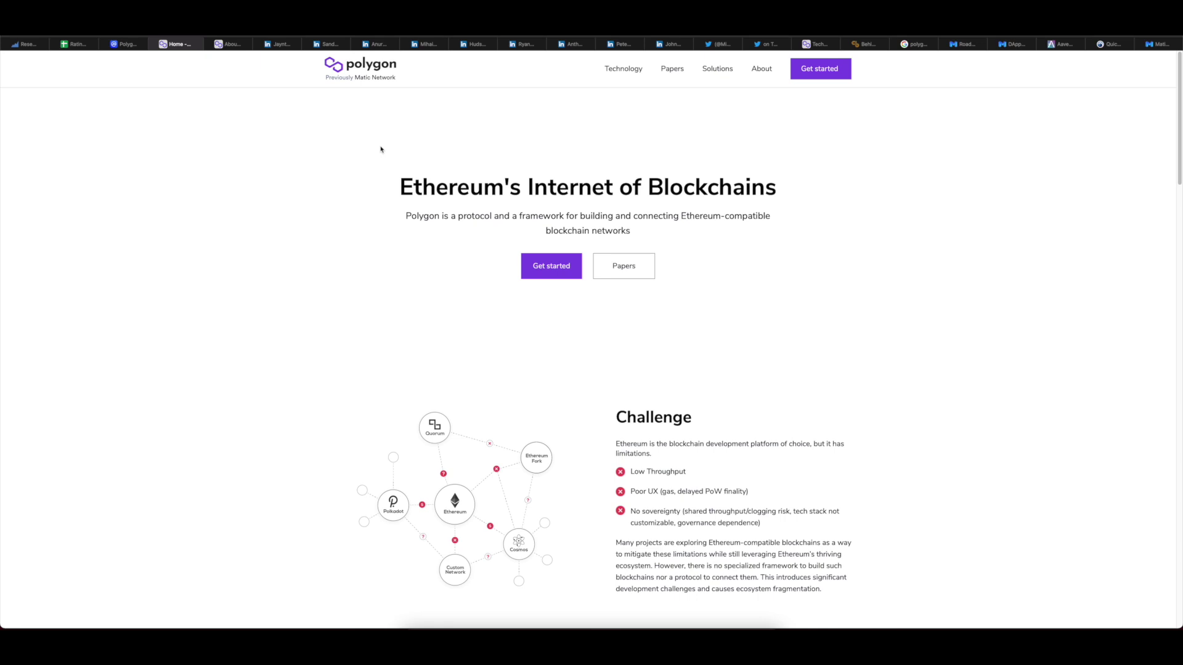
{"action": "scroll", "coordinate": [380, 151], "scroll_direction": "down", "scroll_amount": 1}
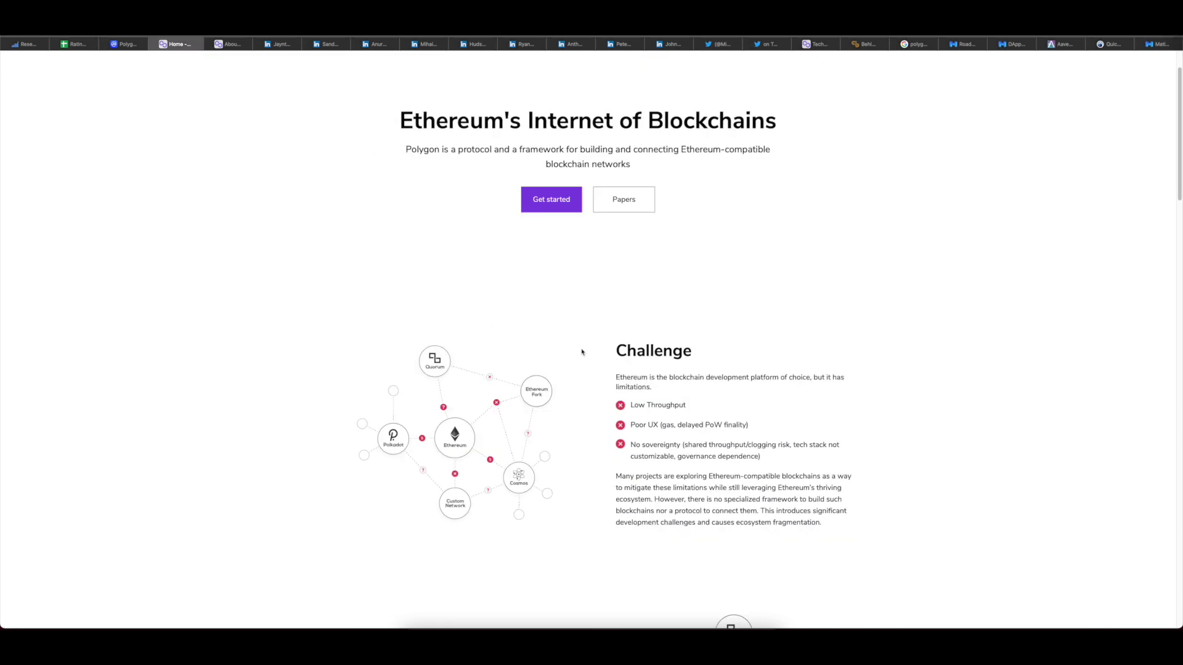
{"action": "double_click", "coordinate": [635, 352]}
{"action": "left_click", "coordinate": [709, 353]}
{"action": "scroll", "coordinate": [676, 418], "scroll_direction": "down", "scroll_amount": 2}
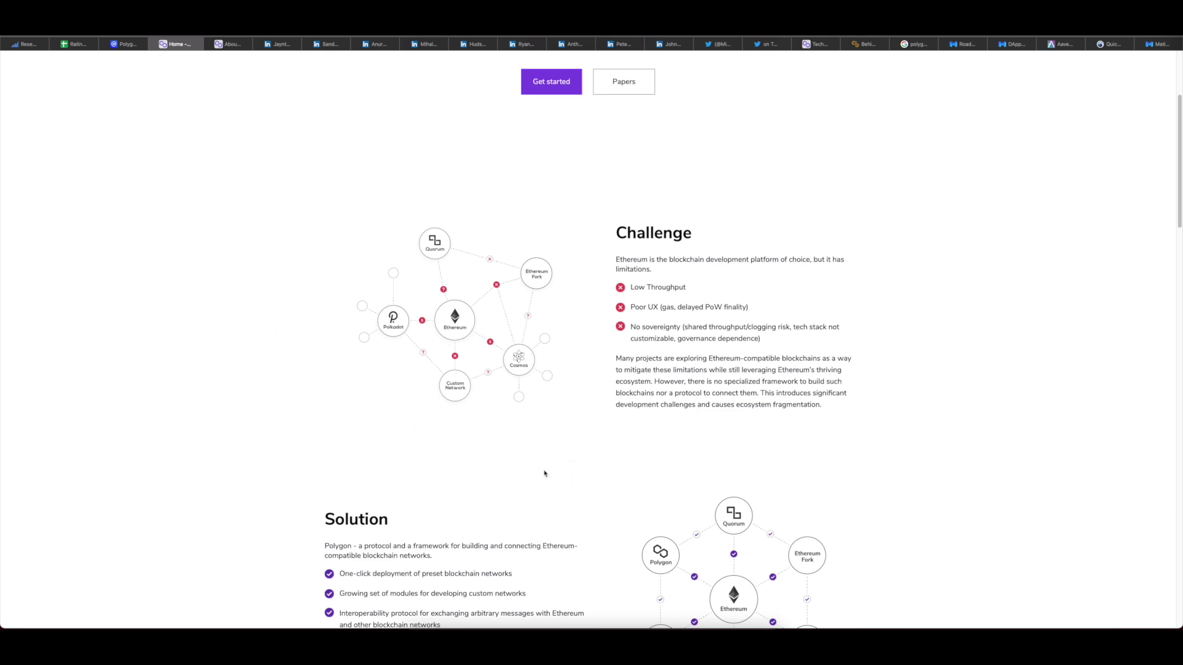
{"action": "scroll", "coordinate": [292, 447], "scroll_direction": "down", "scroll_amount": 2}
{"action": "scroll", "coordinate": [292, 447], "scroll_direction": "down", "scroll_amount": 5}
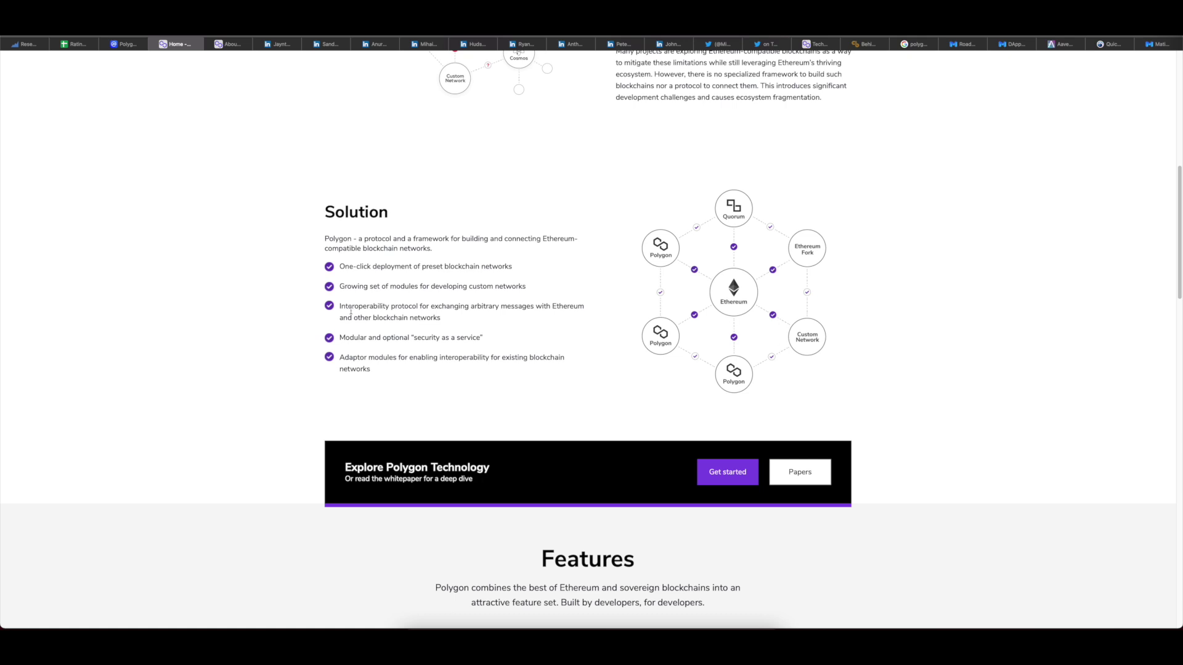
Step: Review the homepage's Features and Projects sections, and the core team and advisory board under About us
{"action": "scroll", "coordinate": [350, 311], "scroll_direction": "down", "scroll_amount": 7}
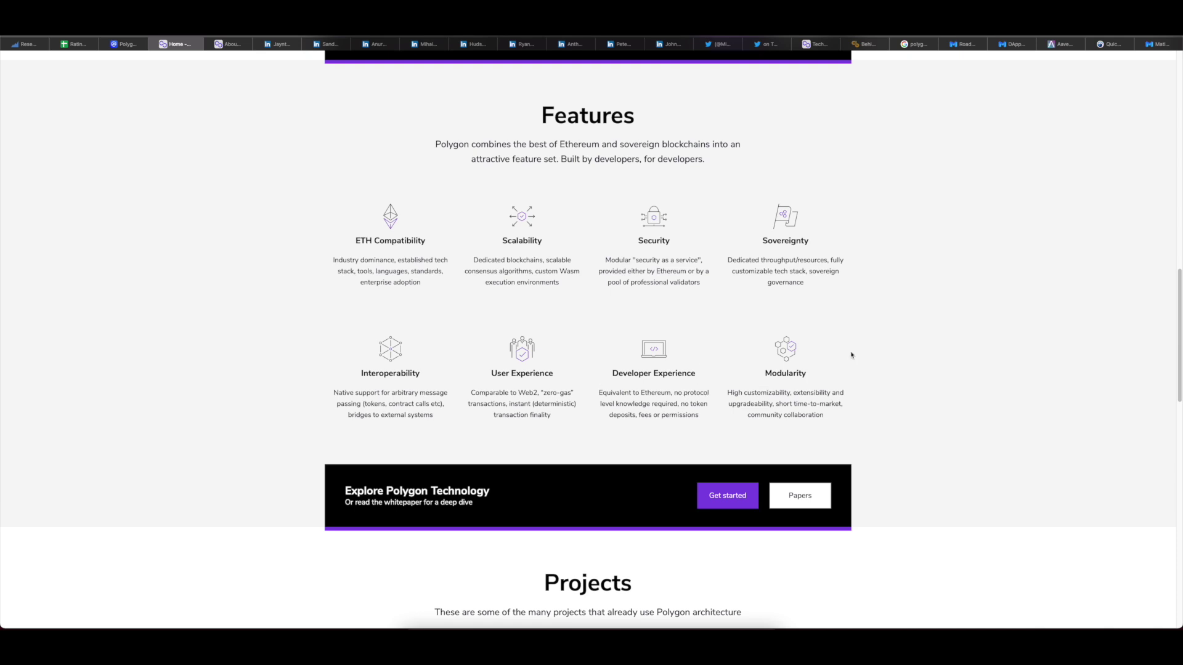
{"action": "scroll", "coordinate": [309, 299], "scroll_direction": "down", "scroll_amount": 5}
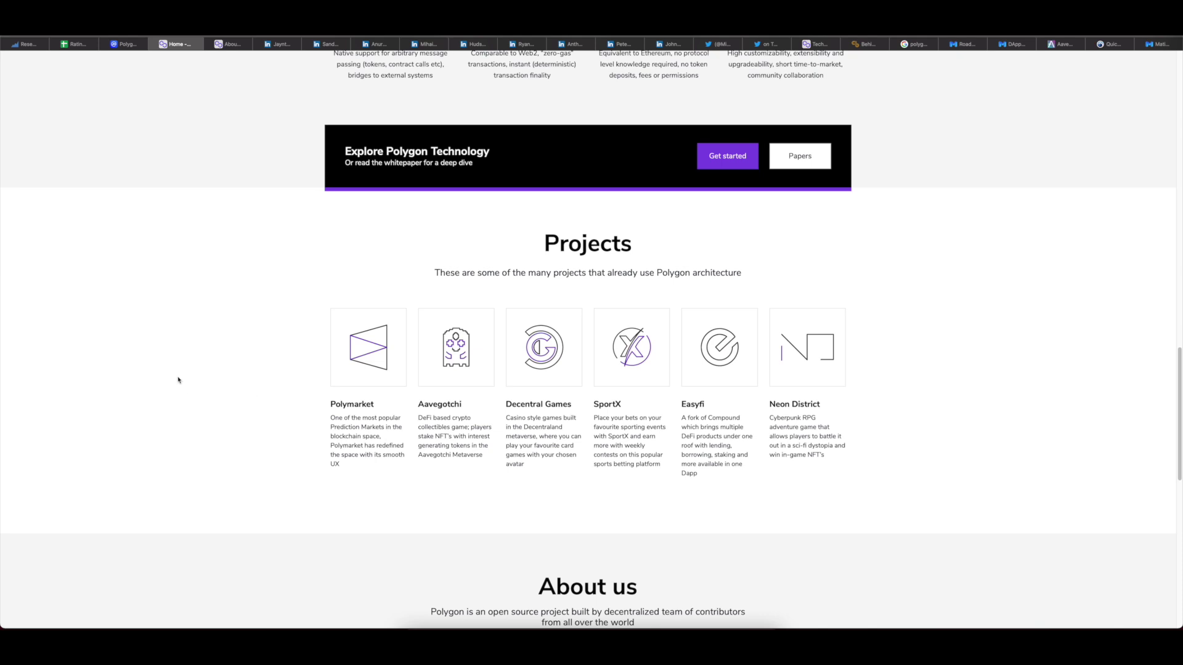
{"action": "scroll", "coordinate": [176, 379], "scroll_direction": "down", "scroll_amount": 8}
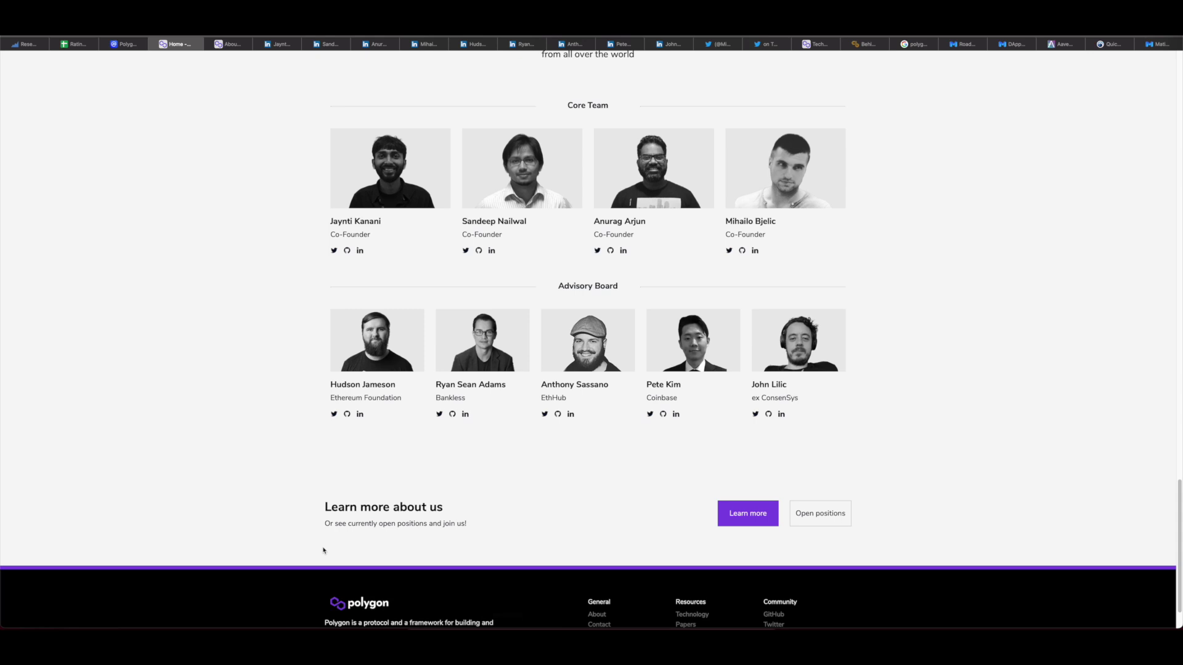
{"action": "scroll", "coordinate": [61, 440], "scroll_direction": "up", "scroll_amount": 2}
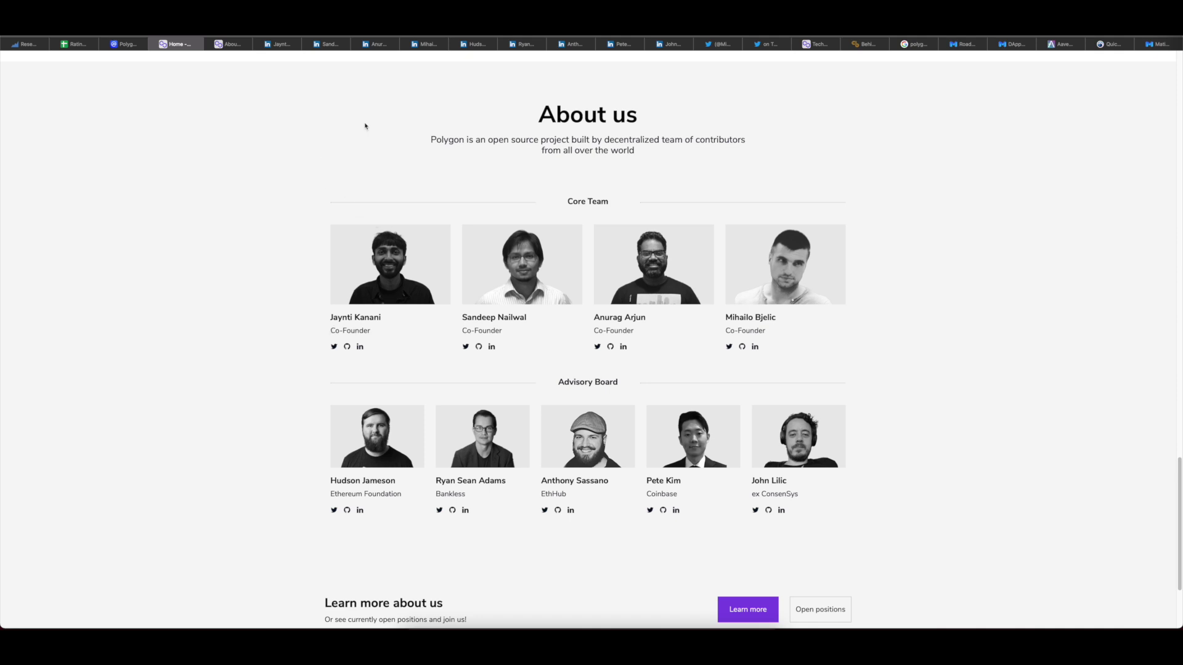
Step: Examine the Matic Network co-founder and CEO's LinkedIn profile, covering experience, education, skills and recommendations
{"action": "left_click", "coordinate": [278, 44]}
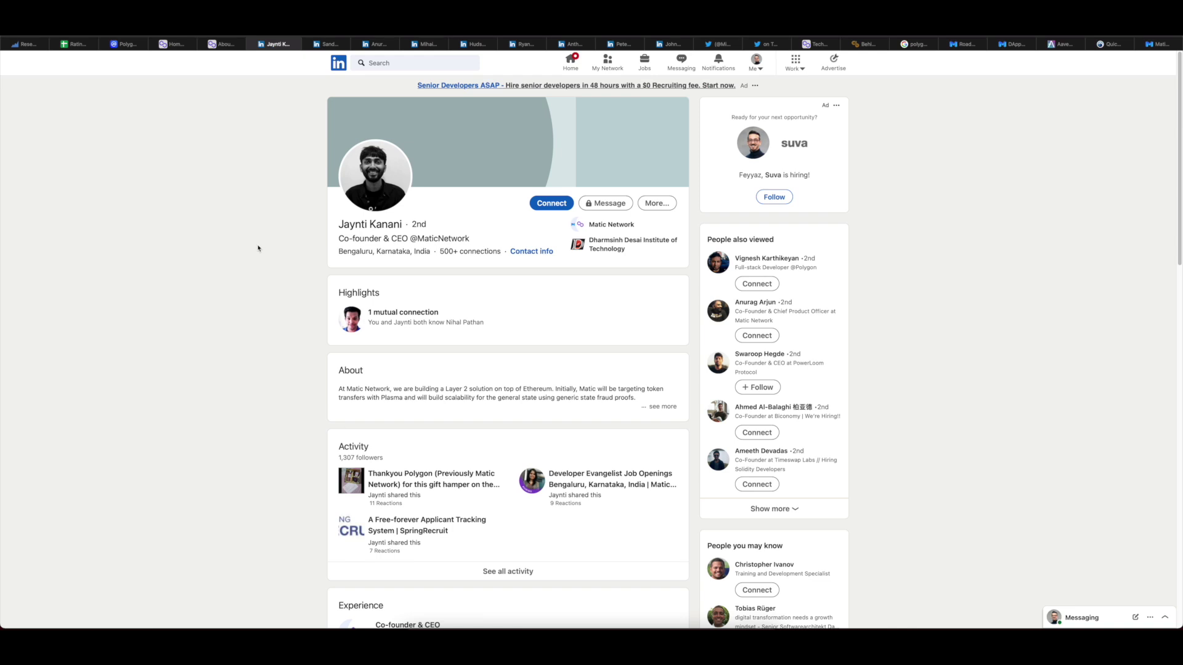
{"action": "scroll", "coordinate": [258, 249], "scroll_direction": "down", "scroll_amount": 4}
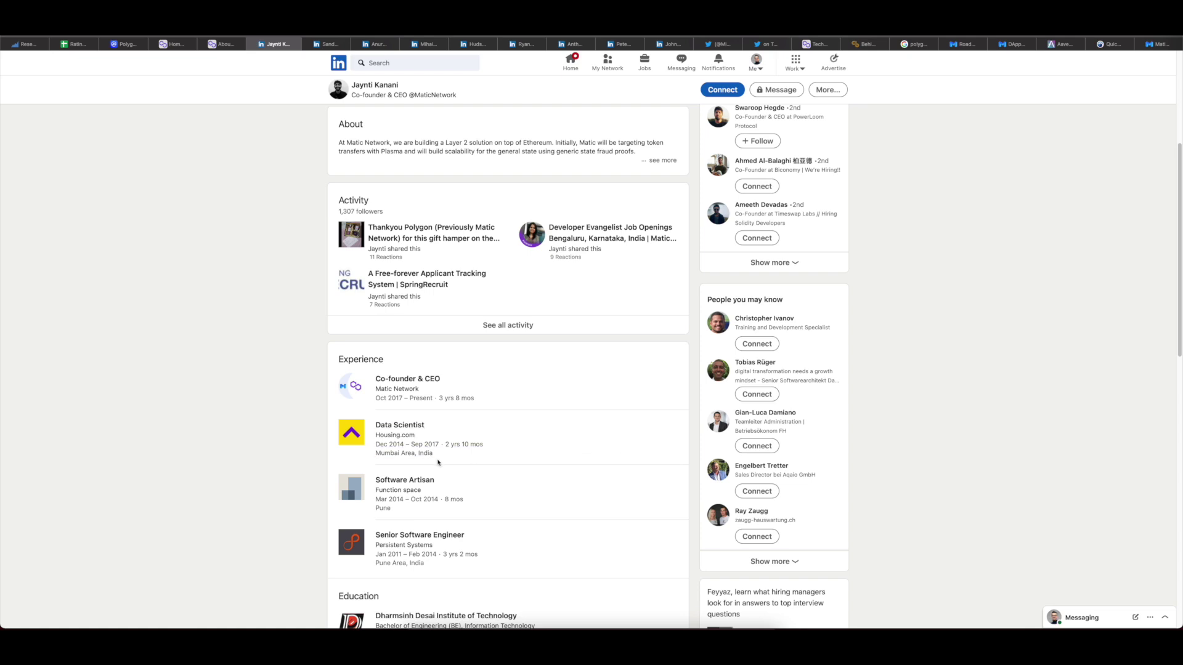
{"action": "scroll", "coordinate": [411, 438], "scroll_direction": "down", "scroll_amount": 2}
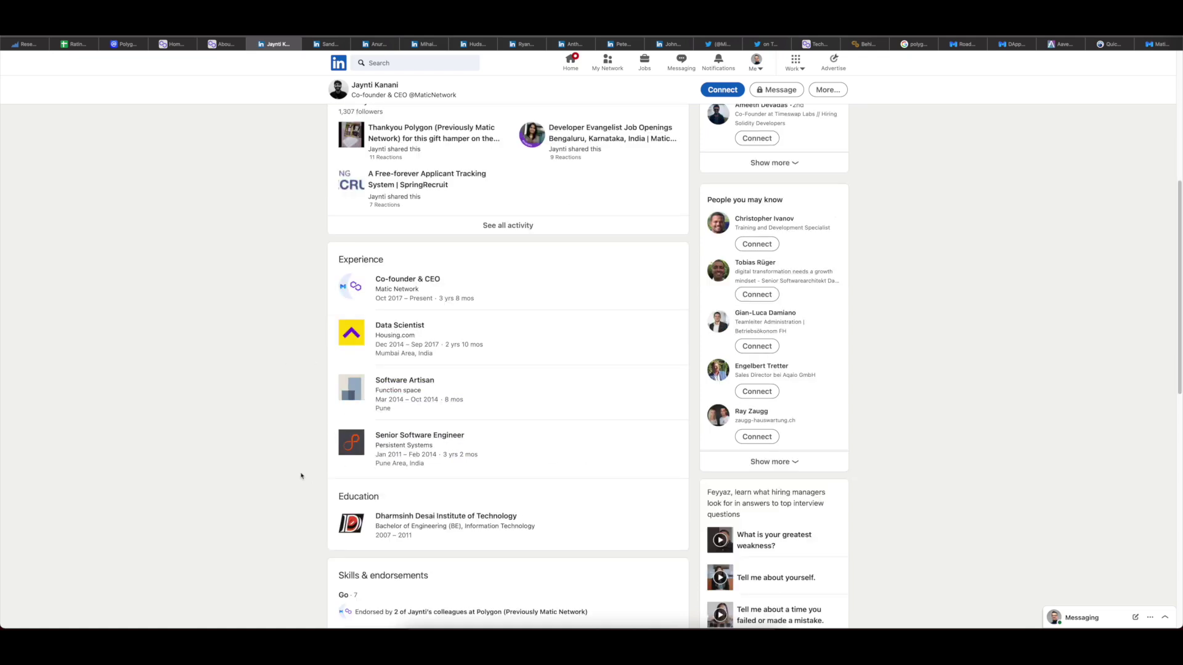
{"action": "scroll", "coordinate": [301, 475], "scroll_direction": "down", "scroll_amount": 3}
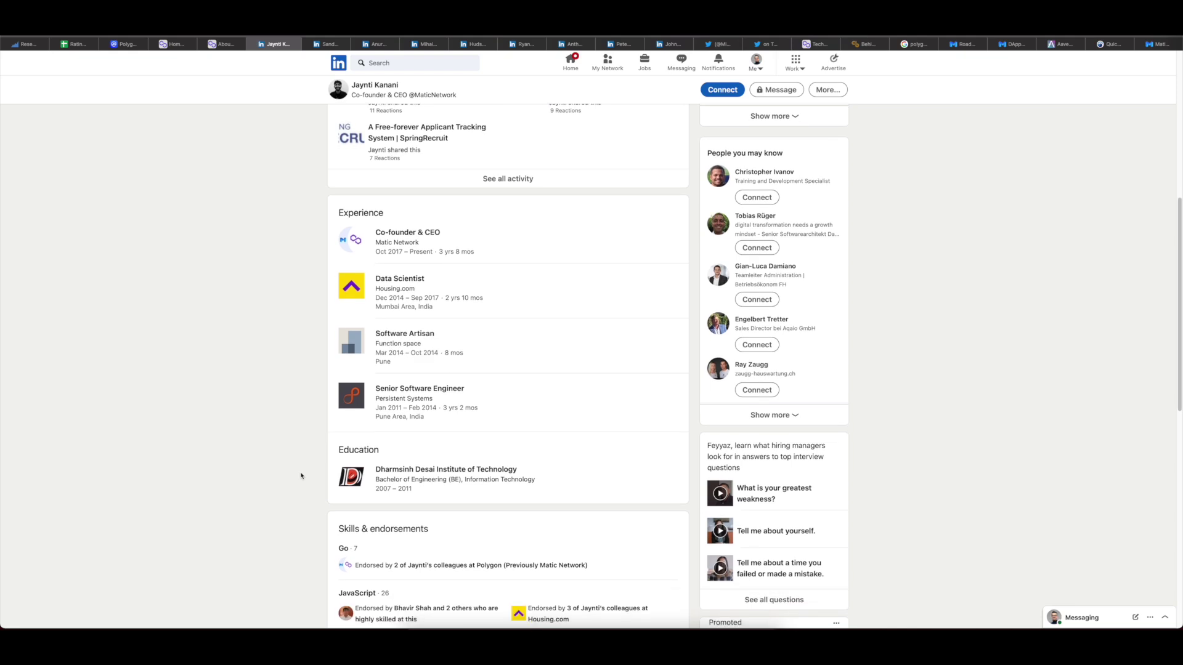
{"action": "scroll", "coordinate": [281, 403], "scroll_direction": "down", "scroll_amount": 1}
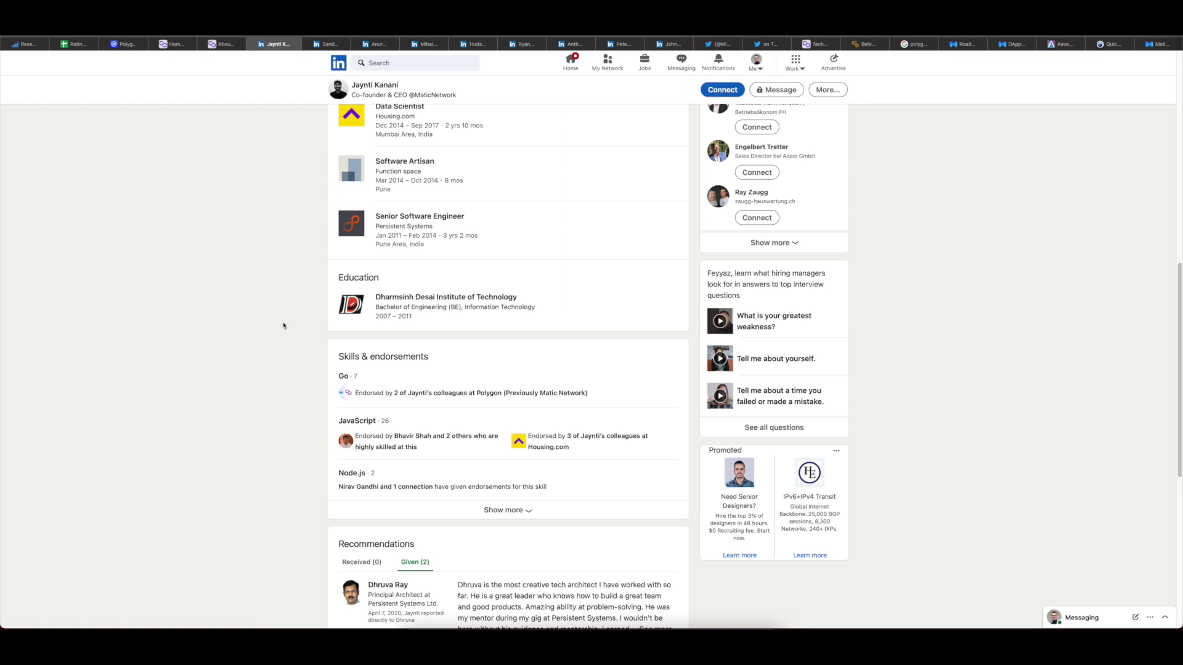
{"action": "scroll", "coordinate": [284, 326], "scroll_direction": "down", "scroll_amount": 1}
{"action": "scroll", "coordinate": [283, 326], "scroll_direction": "down", "scroll_amount": 2}
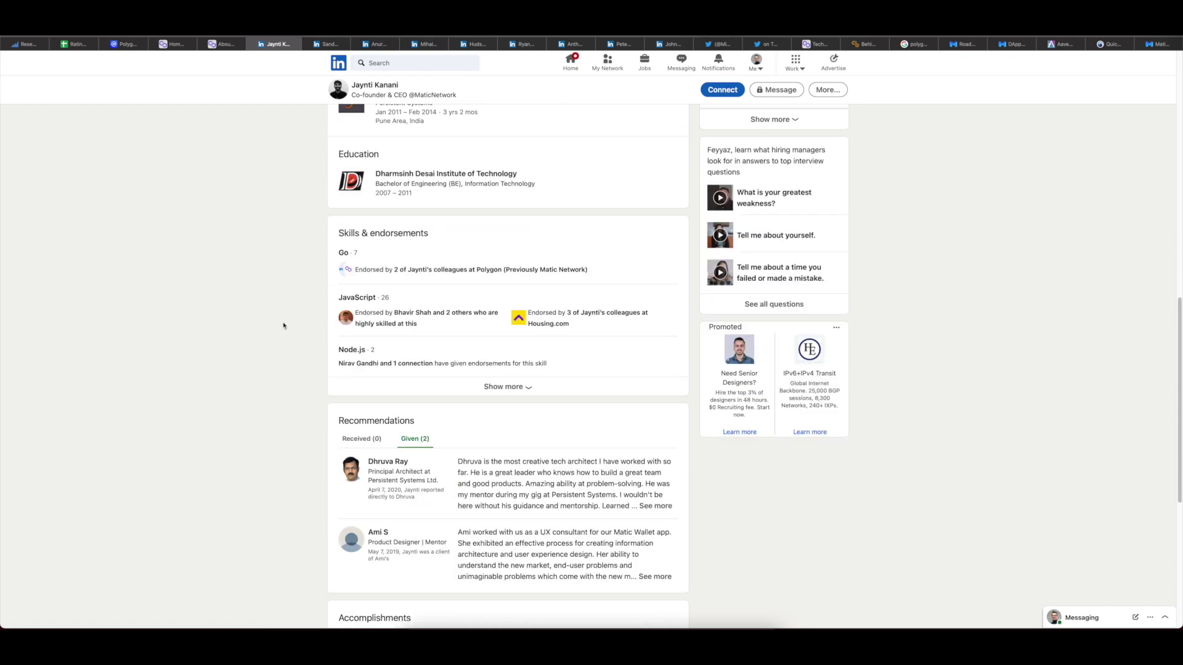
{"action": "scroll", "coordinate": [283, 326], "scroll_direction": "up", "scroll_amount": 5}
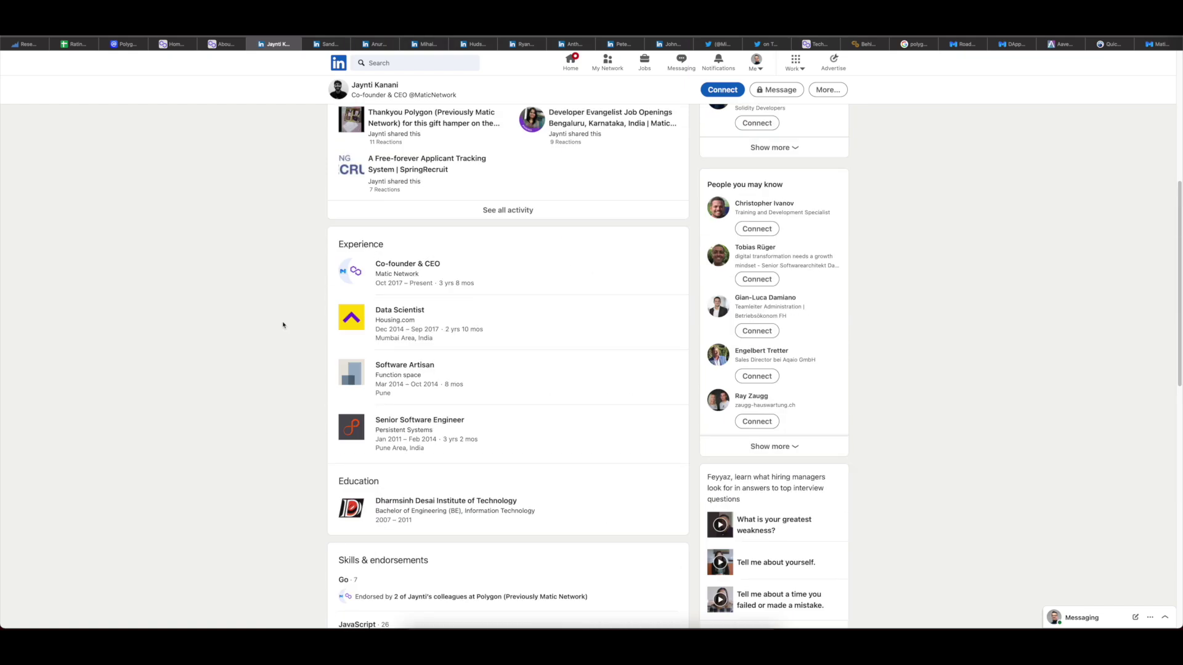
{"action": "scroll", "coordinate": [283, 326], "scroll_direction": "up", "scroll_amount": 6}
Step: Compare the start date of the Chief Operations Officer's Polygon role with the CEO's on their LinkedIn profiles
{"action": "key", "text": "ctrl+Tab"}
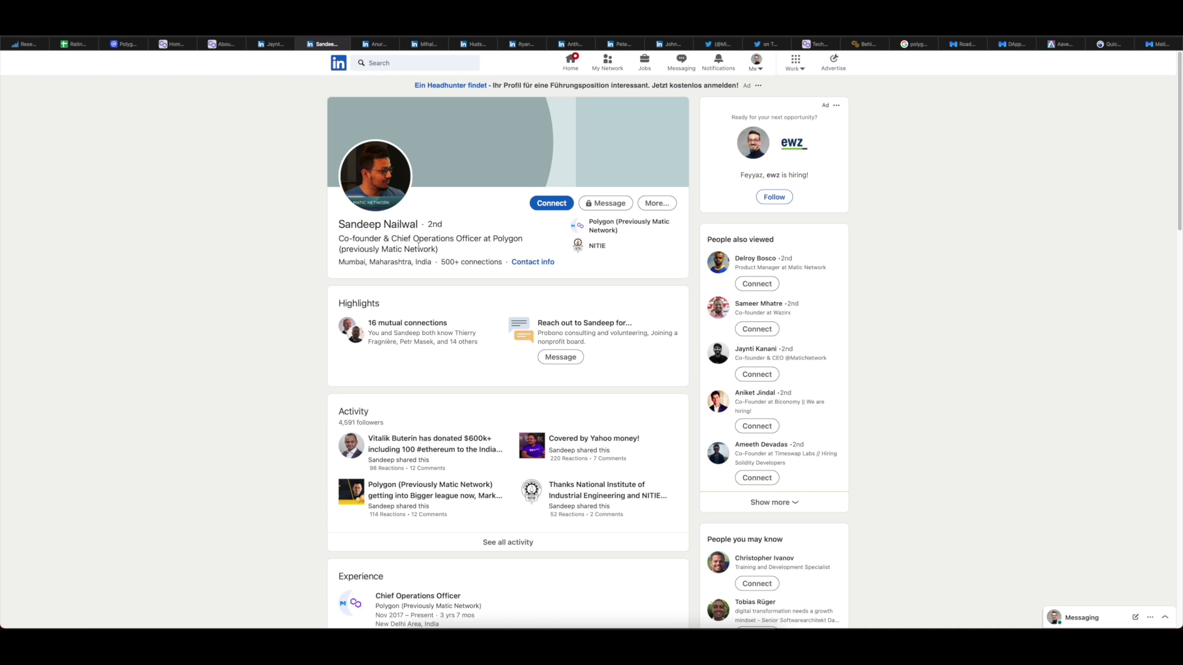
{"action": "scroll", "coordinate": [298, 283], "scroll_direction": "down", "scroll_amount": 5}
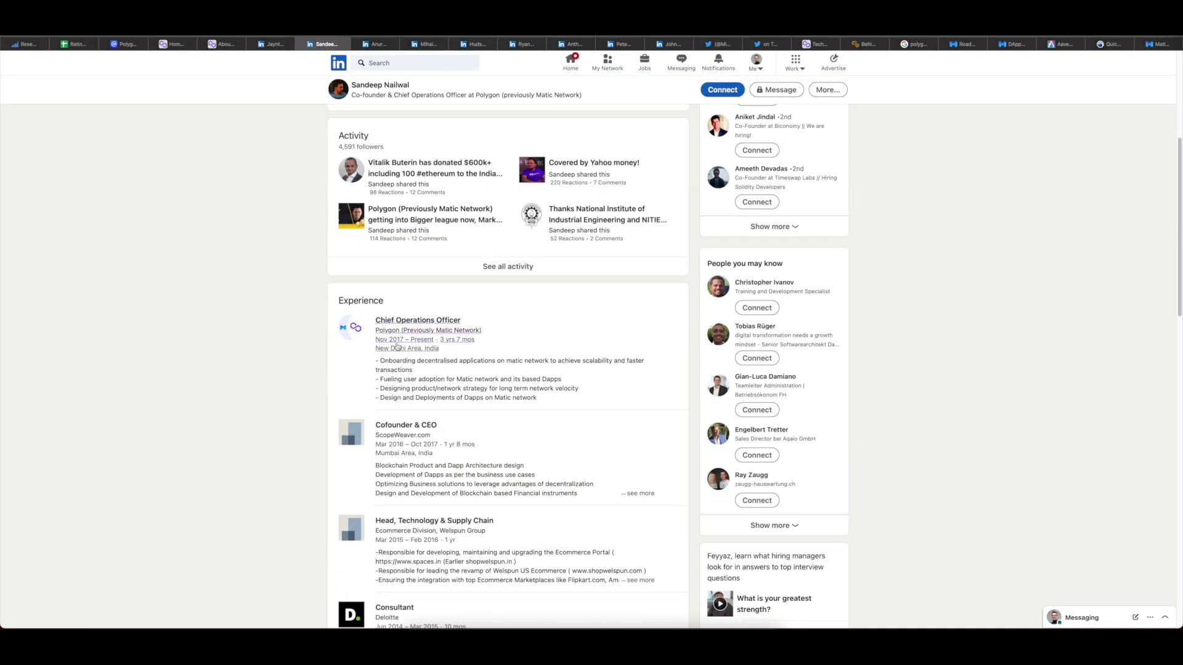
{"action": "left_click", "coordinate": [273, 44]}
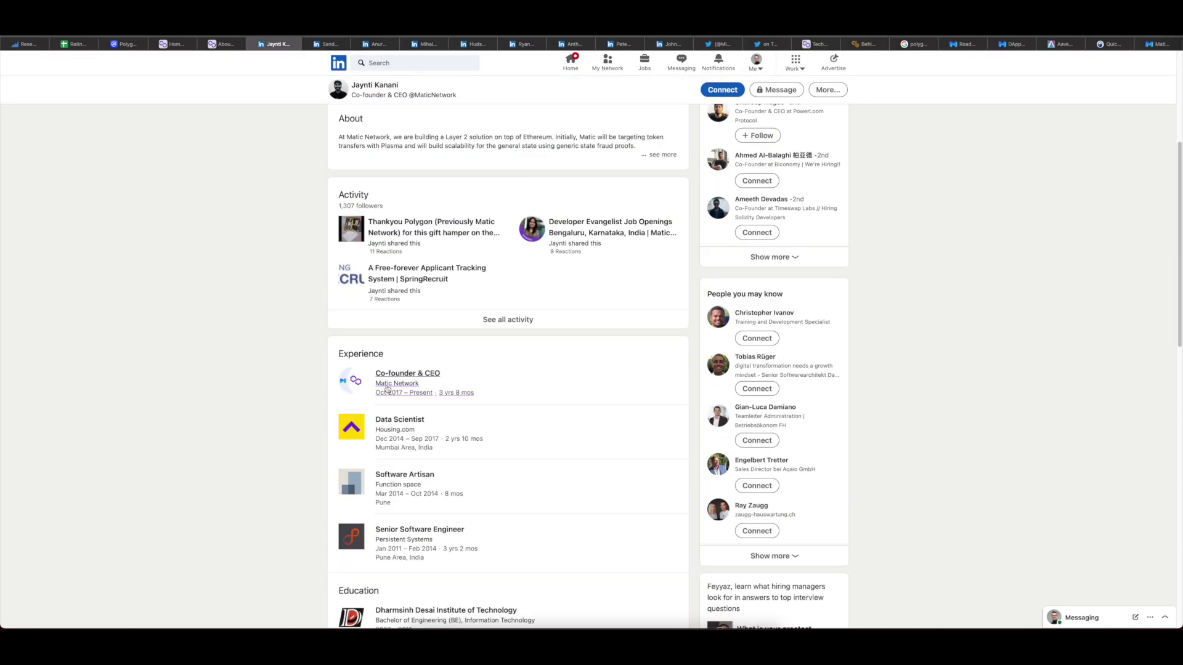
{"action": "left_click", "coordinate": [322, 44]}
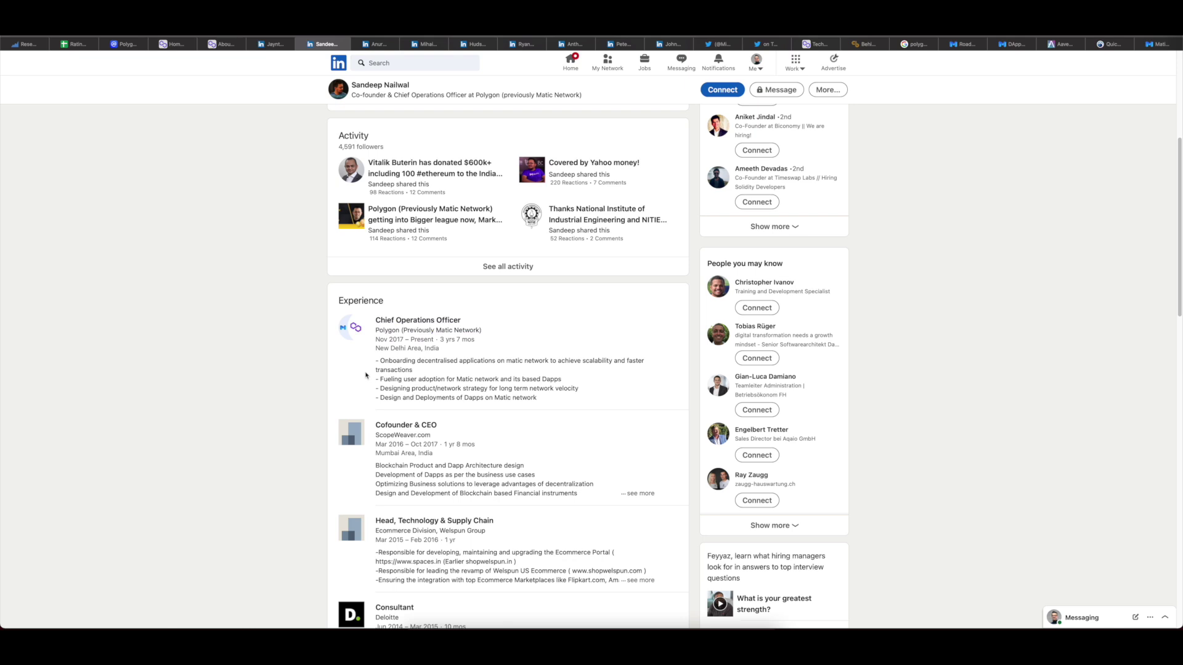
Step: Expand the Chief Operations Officer's full work history on LinkedIn and review the experience, education and volunteer entries
{"action": "scroll", "coordinate": [365, 374], "scroll_direction": "down", "scroll_amount": 3}
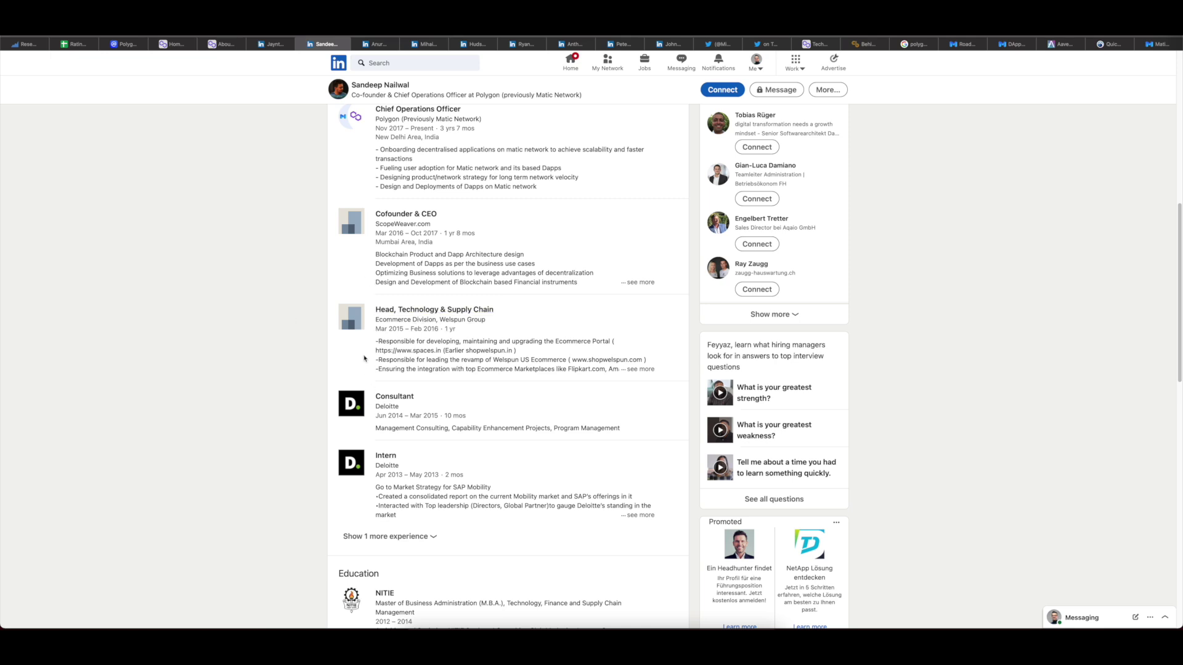
{"action": "left_click", "coordinate": [386, 536]}
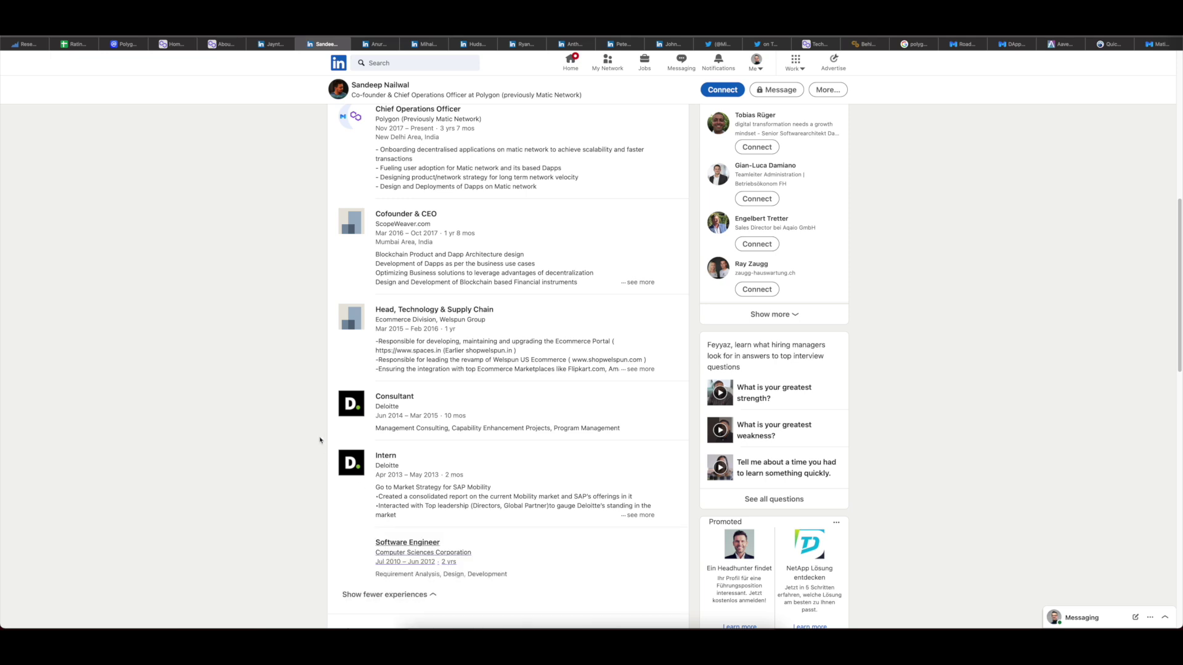
{"action": "scroll", "coordinate": [318, 435], "scroll_direction": "down", "scroll_amount": 2}
{"action": "scroll", "coordinate": [318, 435], "scroll_direction": "down", "scroll_amount": 1}
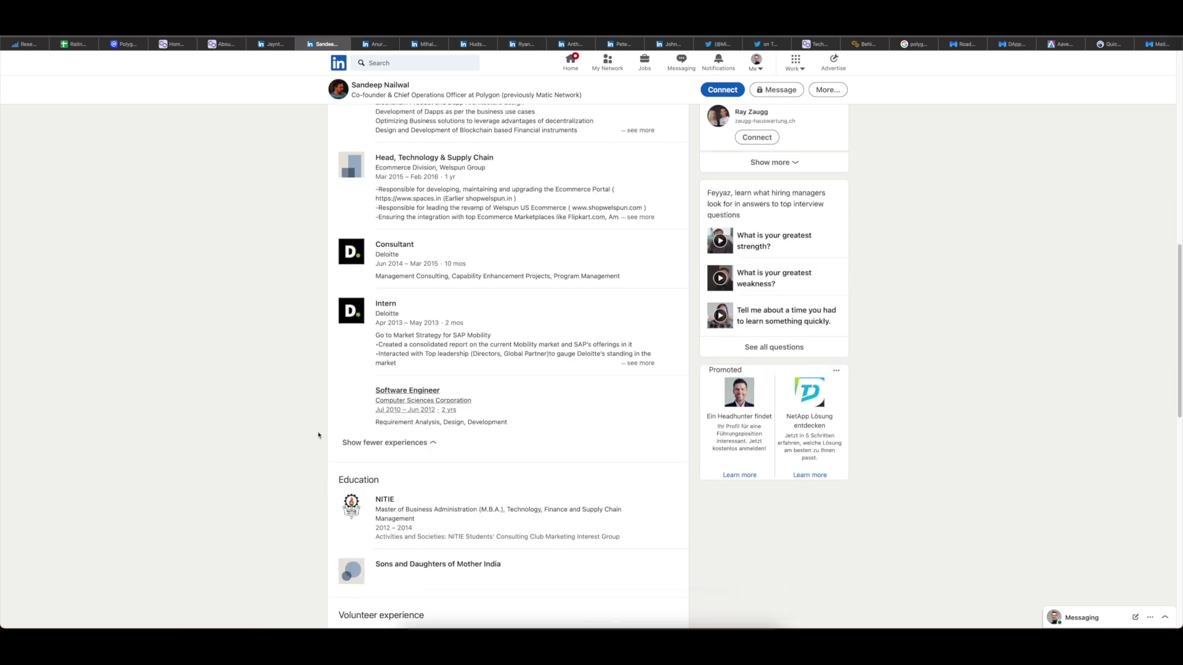
{"action": "scroll", "coordinate": [318, 435], "scroll_direction": "up", "scroll_amount": 2}
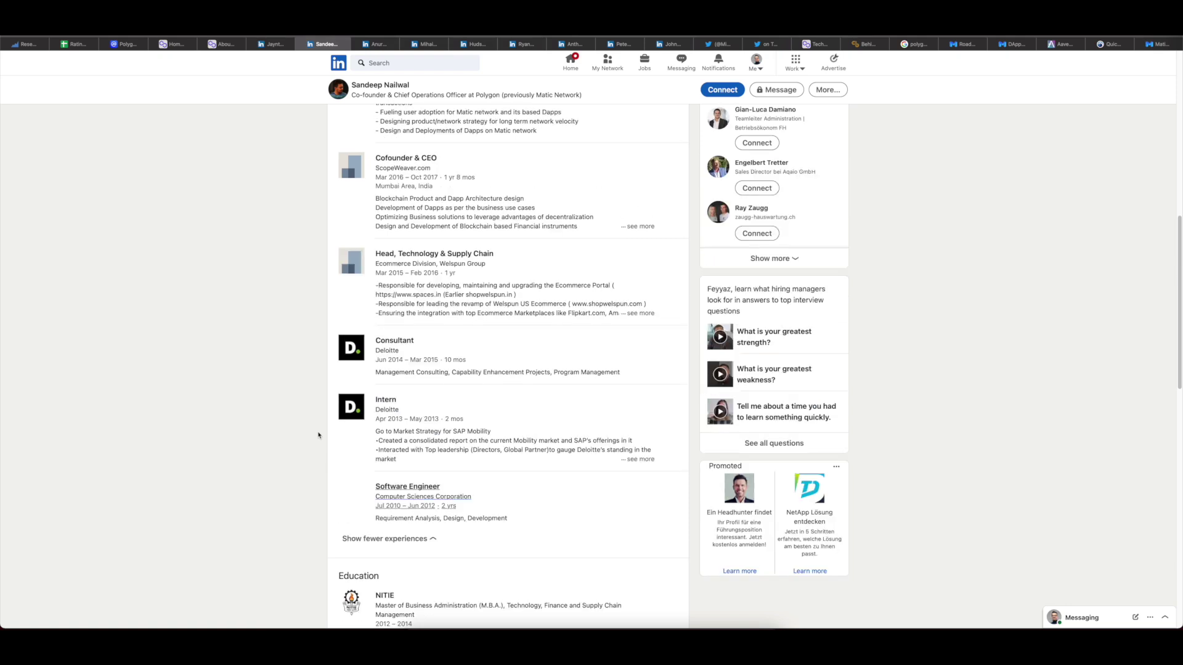
{"action": "scroll", "coordinate": [318, 435], "scroll_direction": "down", "scroll_amount": 1}
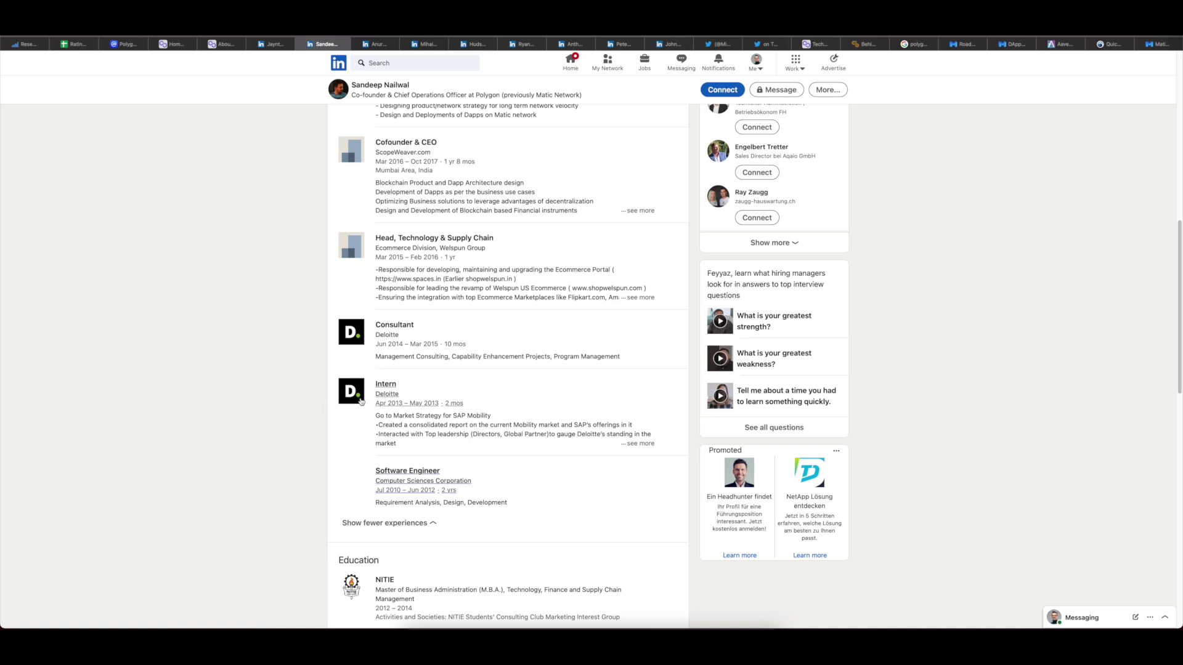
{"action": "scroll", "coordinate": [302, 389], "scroll_direction": "down", "scroll_amount": 4}
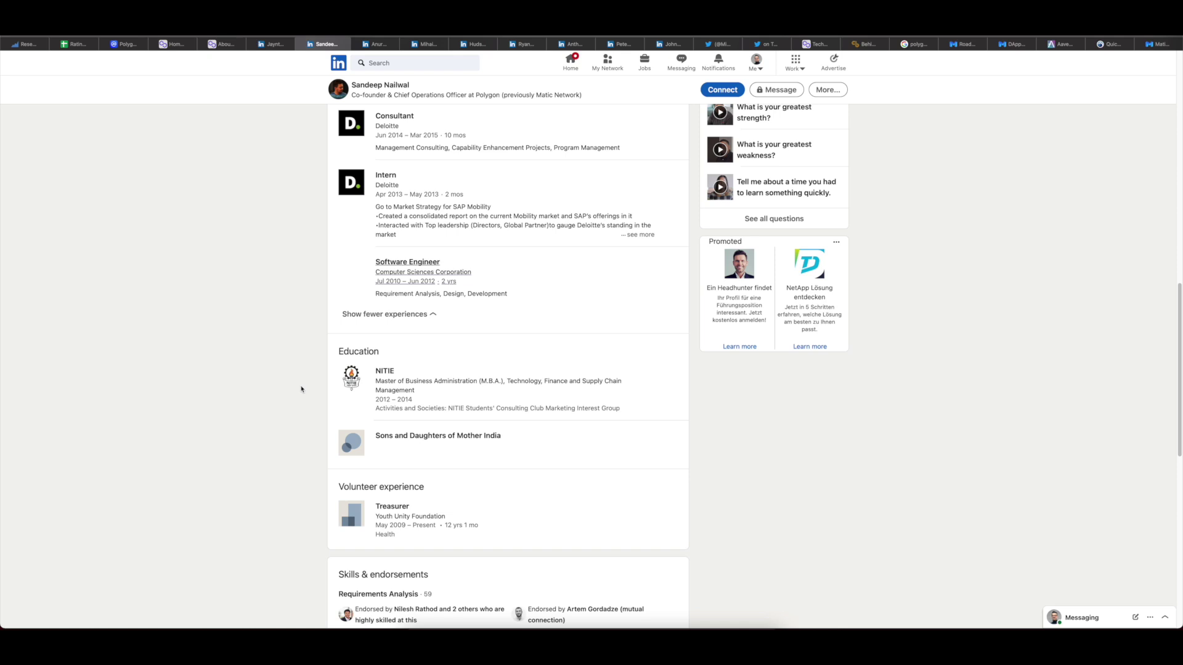
{"action": "scroll", "coordinate": [302, 389], "scroll_direction": "up", "scroll_amount": 15}
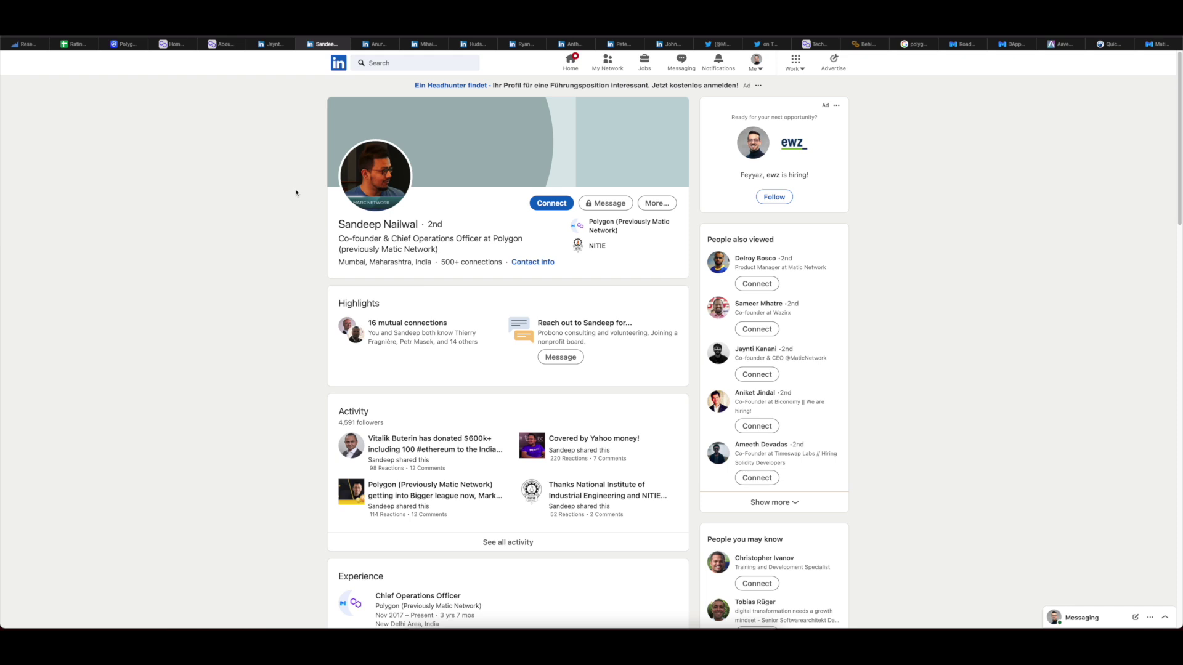
{"action": "right_click", "coordinate": [463, 616]}
{"action": "key", "text": "Escape"}
Step: Examine the work experience and education on the LinkedIn profile of Matic Network's co-founder and Chief Product Officer
{"action": "left_click", "coordinate": [377, 44]}
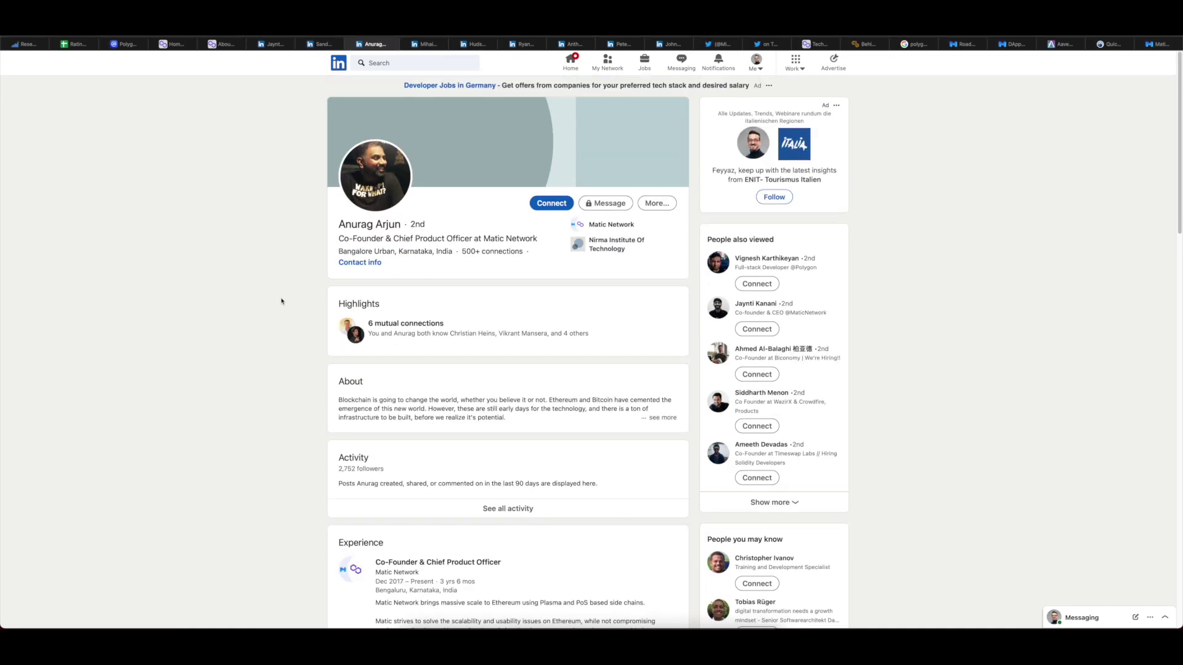
{"action": "scroll", "coordinate": [275, 307], "scroll_direction": "down", "scroll_amount": 4}
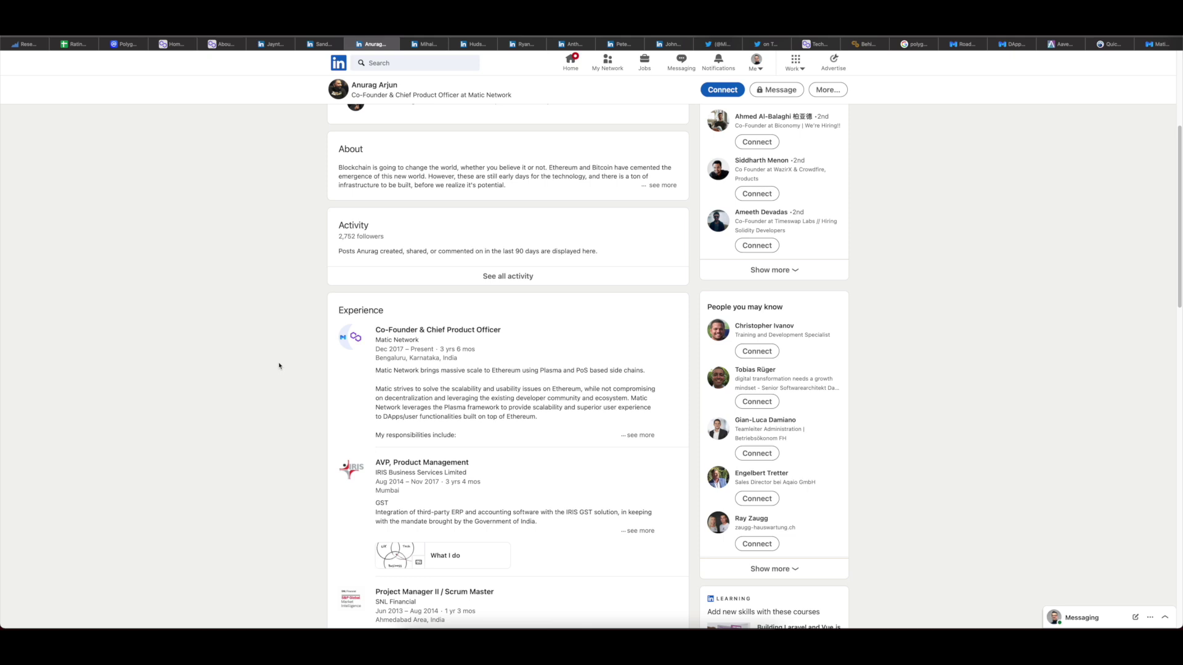
{"action": "scroll", "coordinate": [280, 357], "scroll_direction": "down", "scroll_amount": 1}
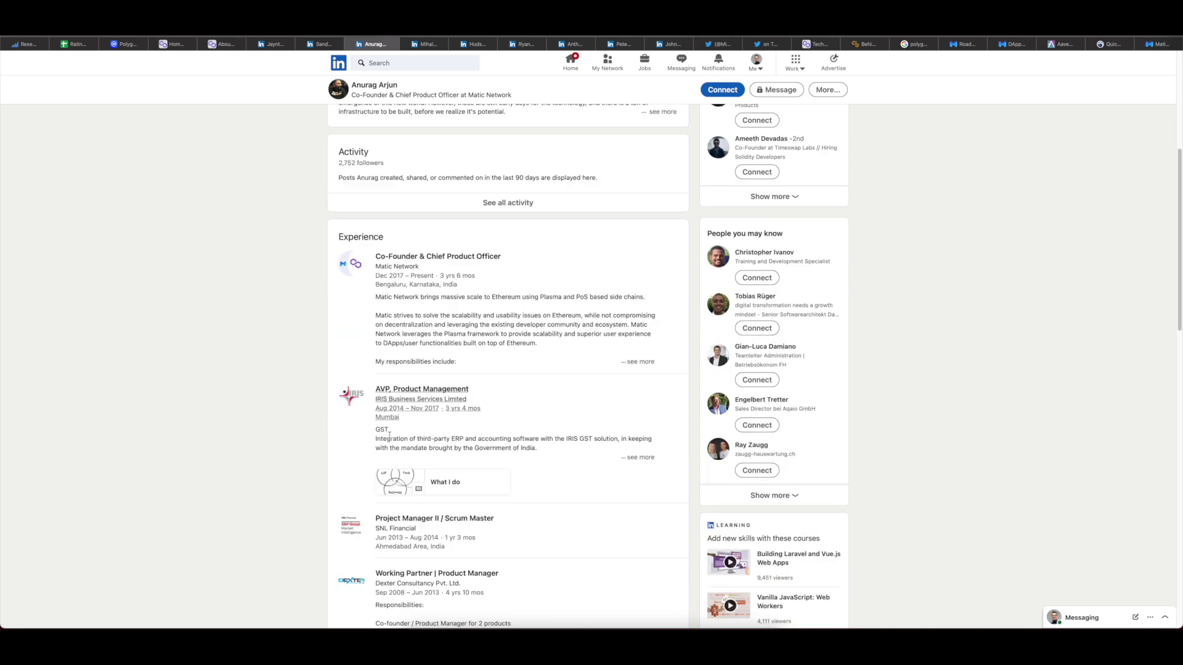
{"action": "scroll", "coordinate": [335, 432], "scroll_direction": "down", "scroll_amount": 2}
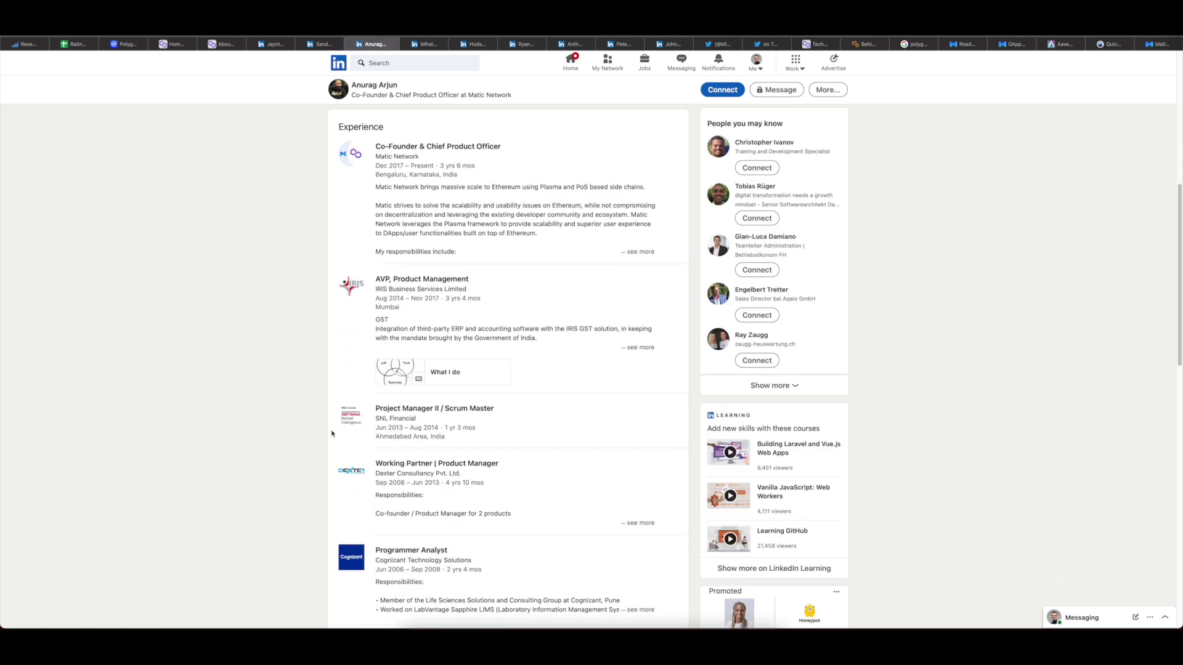
{"action": "scroll", "coordinate": [338, 419], "scroll_direction": "down", "scroll_amount": 1}
{"action": "scroll", "coordinate": [338, 418], "scroll_direction": "down", "scroll_amount": 1}
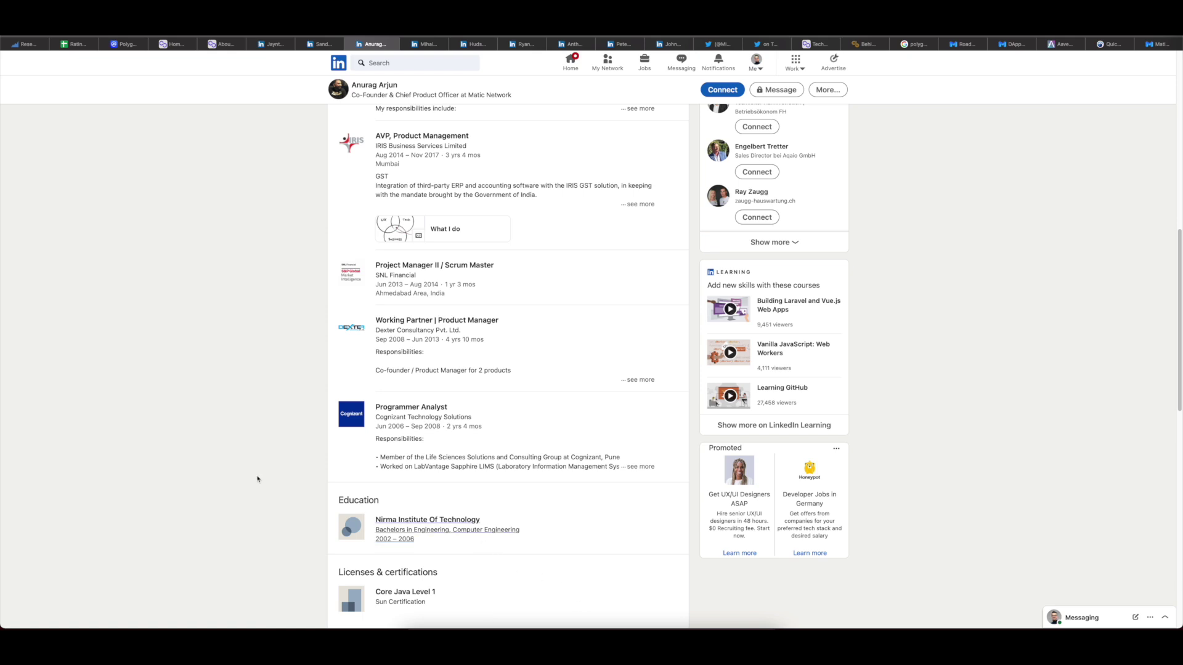
{"action": "scroll", "coordinate": [259, 456], "scroll_direction": "up", "scroll_amount": 3}
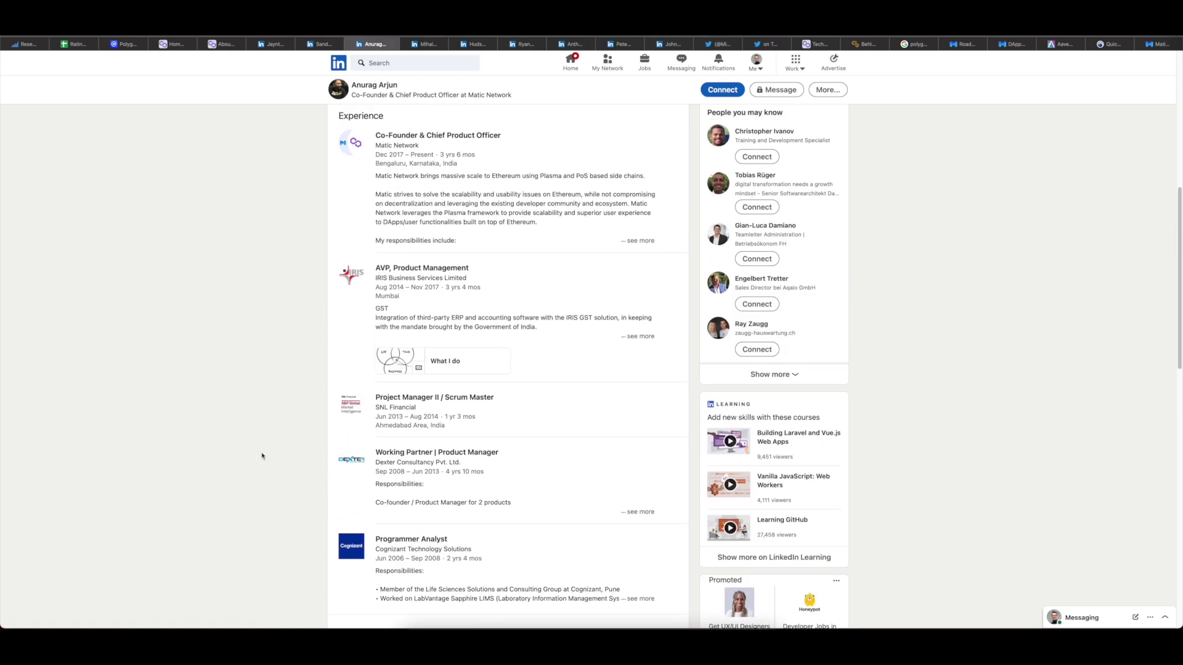
Step: Expand the Chief Product Officer's Matic Network role description on LinkedIn and review the listed responsibilities and profile summary
{"action": "left_click", "coordinate": [638, 241]}
{"action": "scroll", "coordinate": [227, 329], "scroll_direction": "up", "scroll_amount": 5}
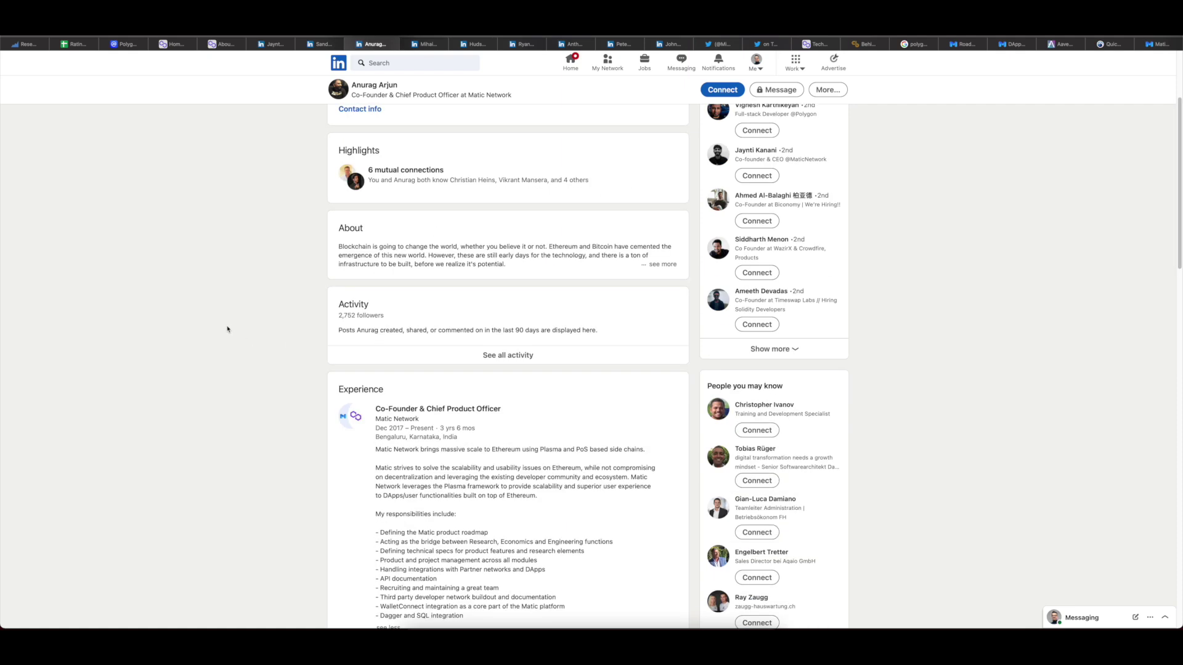
{"action": "scroll", "coordinate": [227, 329], "scroll_direction": "down", "scroll_amount": 1}
{"action": "scroll", "coordinate": [227, 329], "scroll_direction": "up", "scroll_amount": 3}
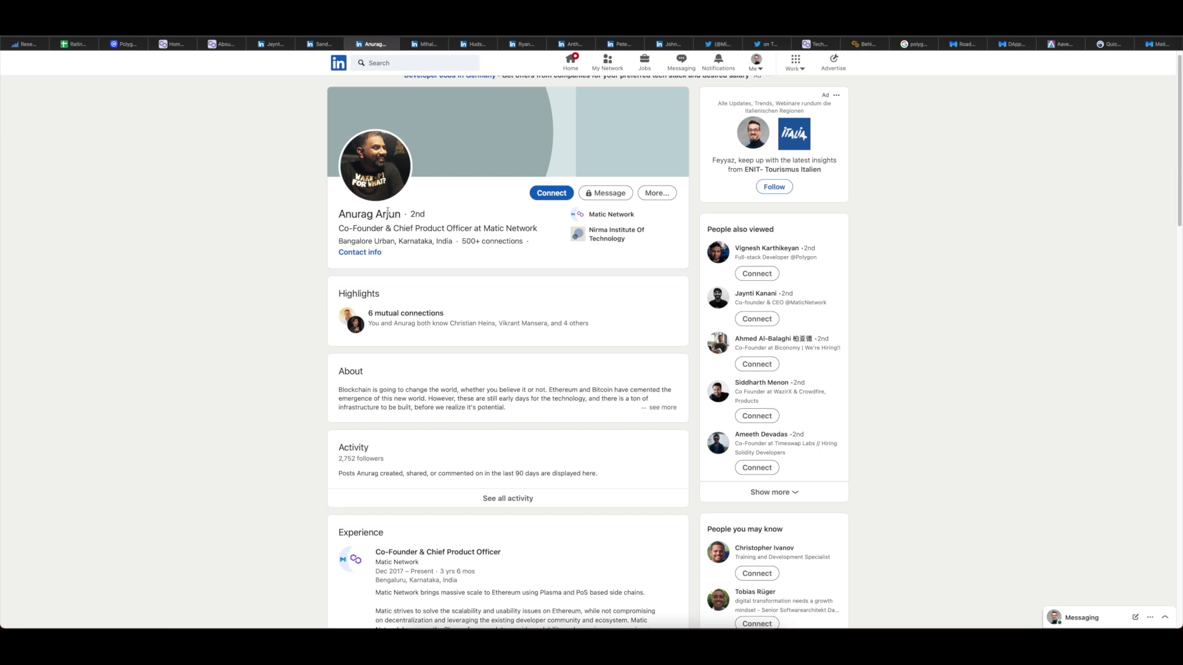
Step: Examine the fourth Polygon co-founder's LinkedIn profile, covering the about note, education, skills and interests
{"action": "key", "text": "ctrl+Tab"}
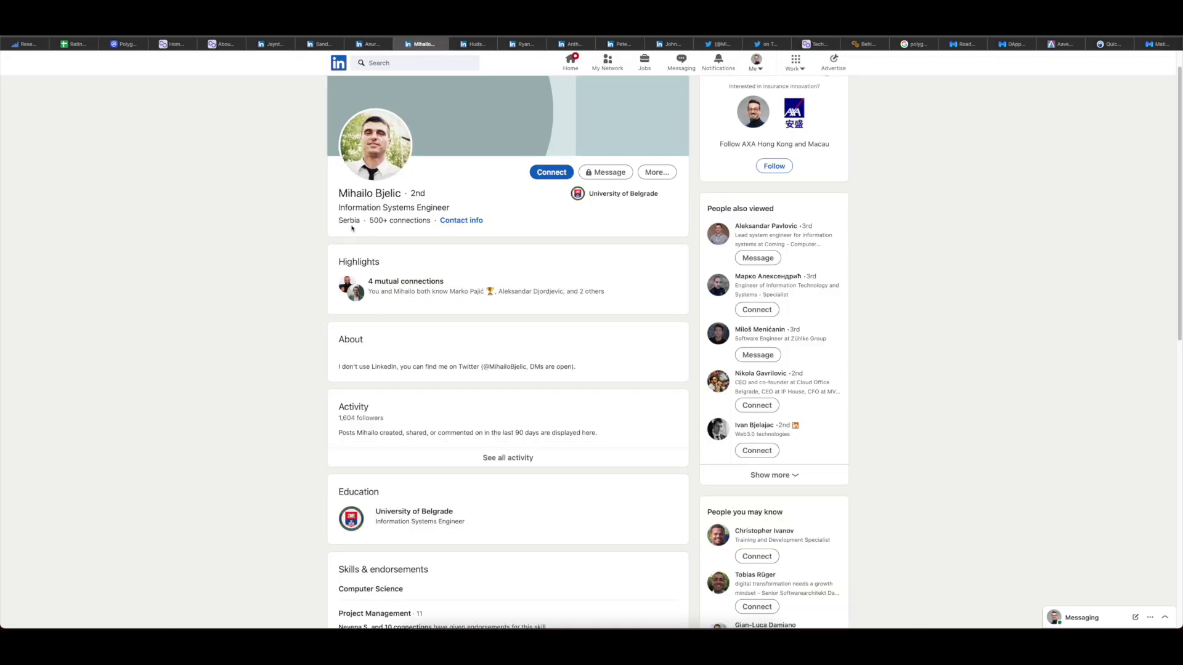
{"action": "scroll", "coordinate": [338, 238], "scroll_direction": "down", "scroll_amount": 2}
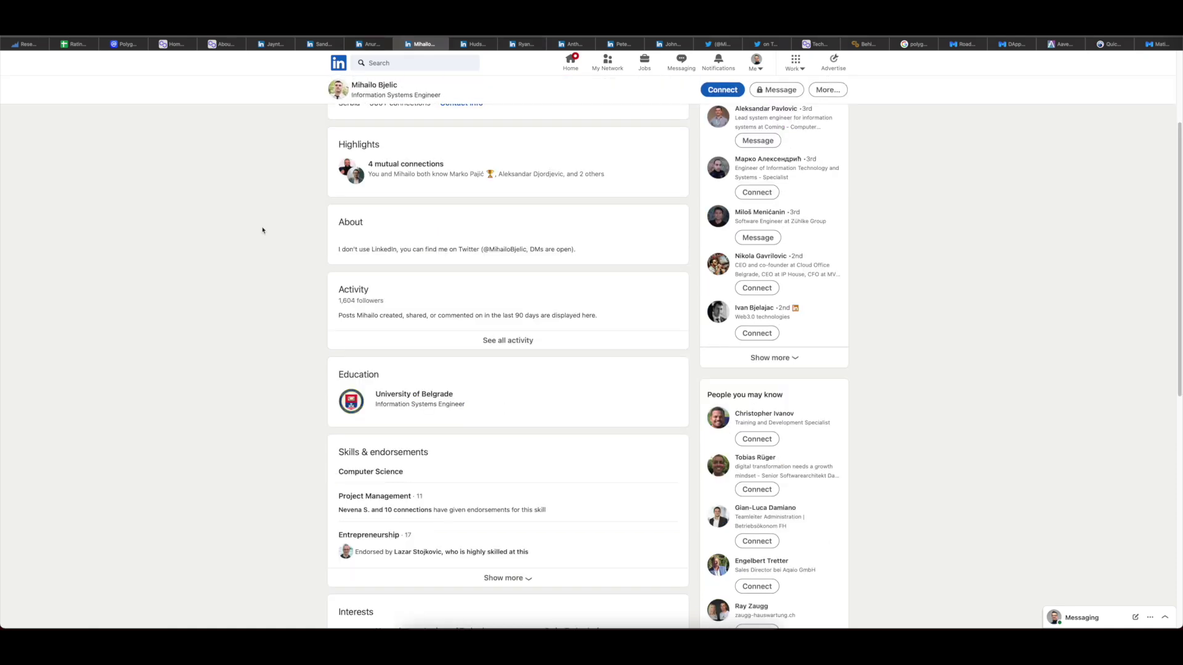
{"action": "left_click_drag", "start_coordinate": [340, 251], "coordinate": [399, 249]}
{"action": "left_click", "coordinate": [248, 245]}
{"action": "scroll", "coordinate": [325, 298], "scroll_direction": "down", "scroll_amount": 4}
{"action": "scroll", "coordinate": [303, 341], "scroll_direction": "up", "scroll_amount": 6}
{"action": "scroll", "coordinate": [275, 389], "scroll_direction": "down", "scroll_amount": 4}
{"action": "scroll", "coordinate": [276, 388], "scroll_direction": "down", "scroll_amount": 2}
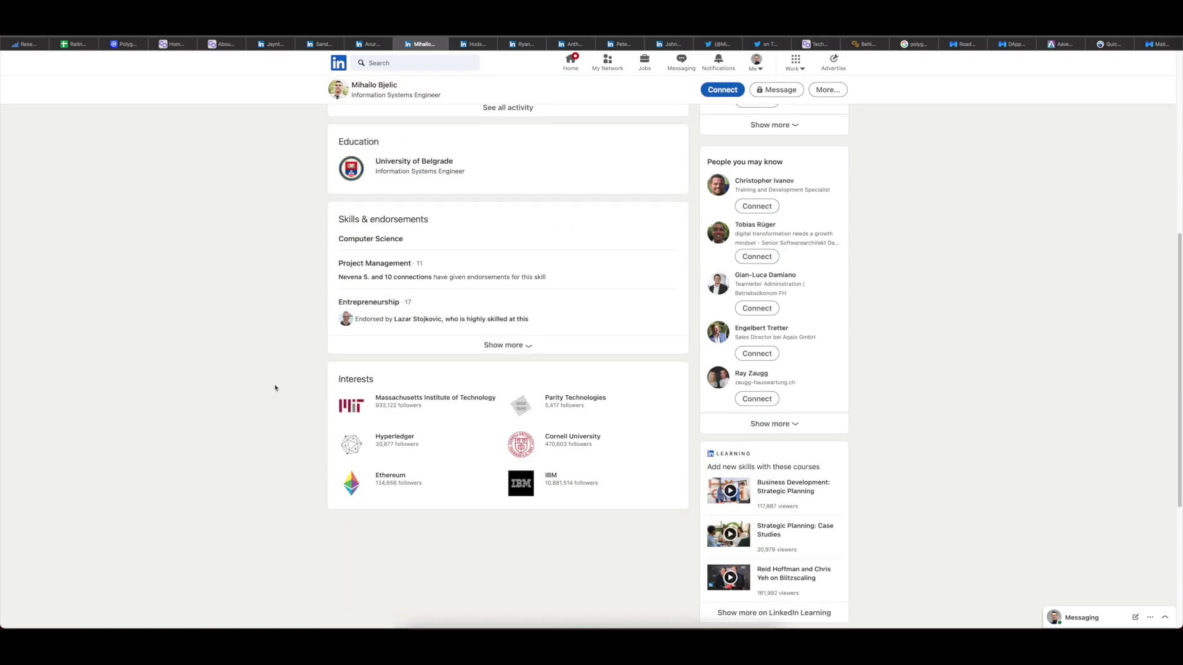
Step: Review the fourth co-founder's Twitter profile, including the bio, pinned tweet and latest posts about Polygon
{"action": "left_click", "coordinate": [716, 43]}
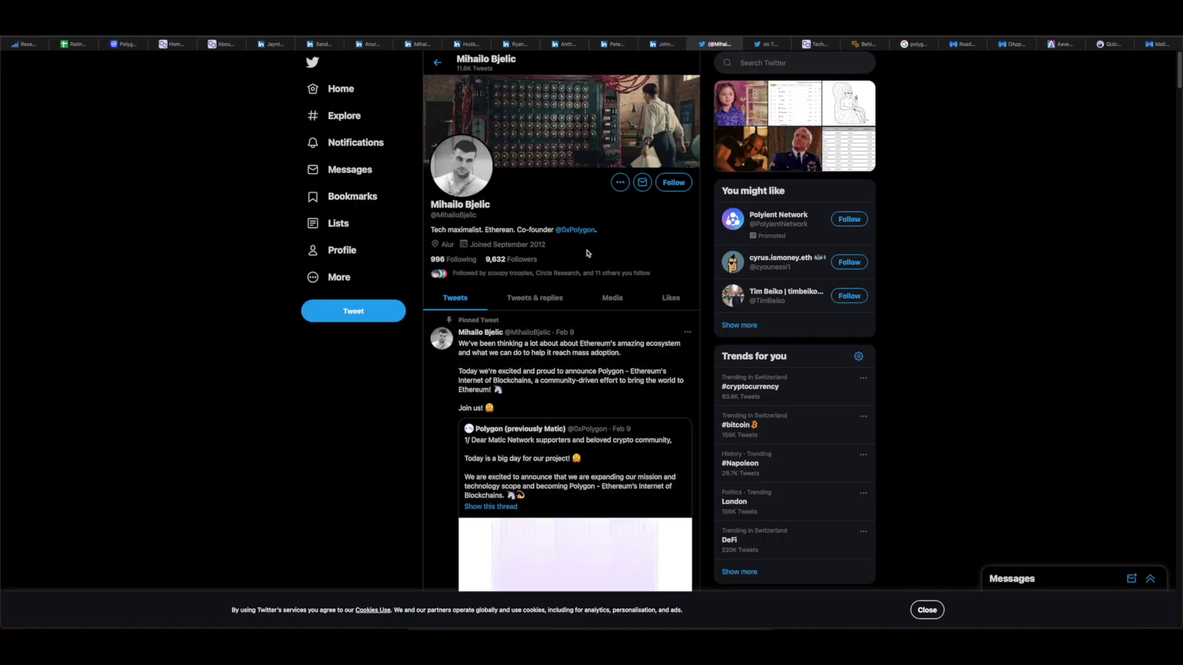
{"action": "scroll", "coordinate": [406, 413], "scroll_direction": "down", "scroll_amount": 6}
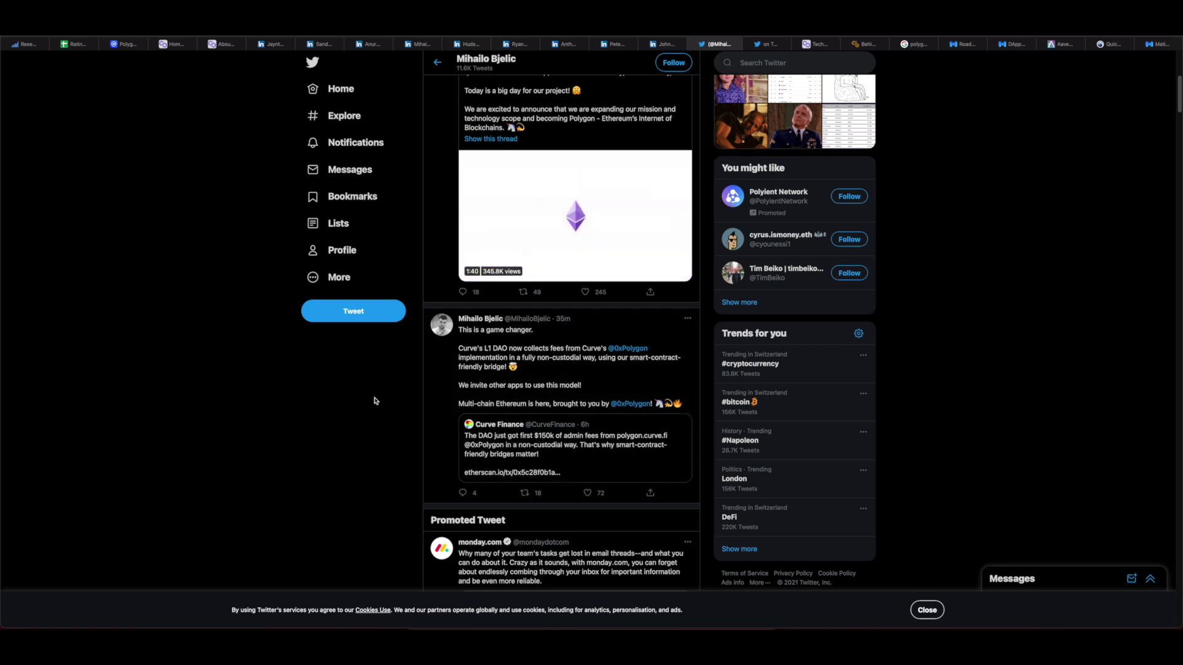
{"action": "scroll", "coordinate": [374, 401], "scroll_direction": "down", "scroll_amount": 2}
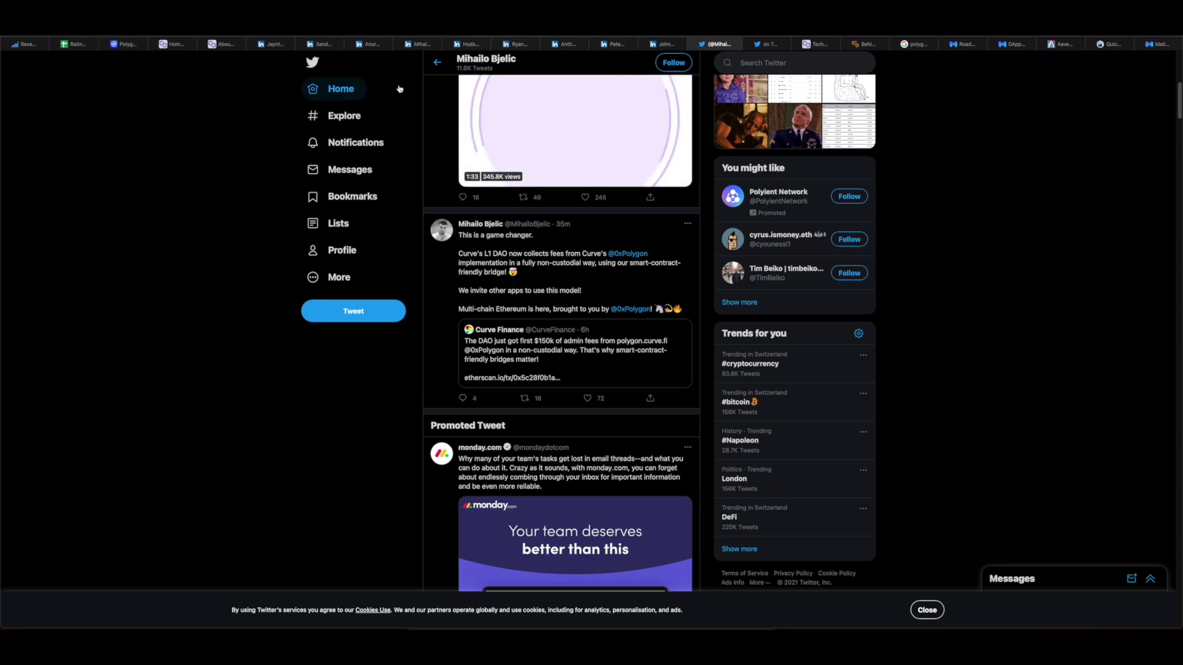
Step: Enter a Team rating of 8 for Polygon in the Blue Alpine Rating sheet
{"action": "left_click", "coordinate": [86, 45]}
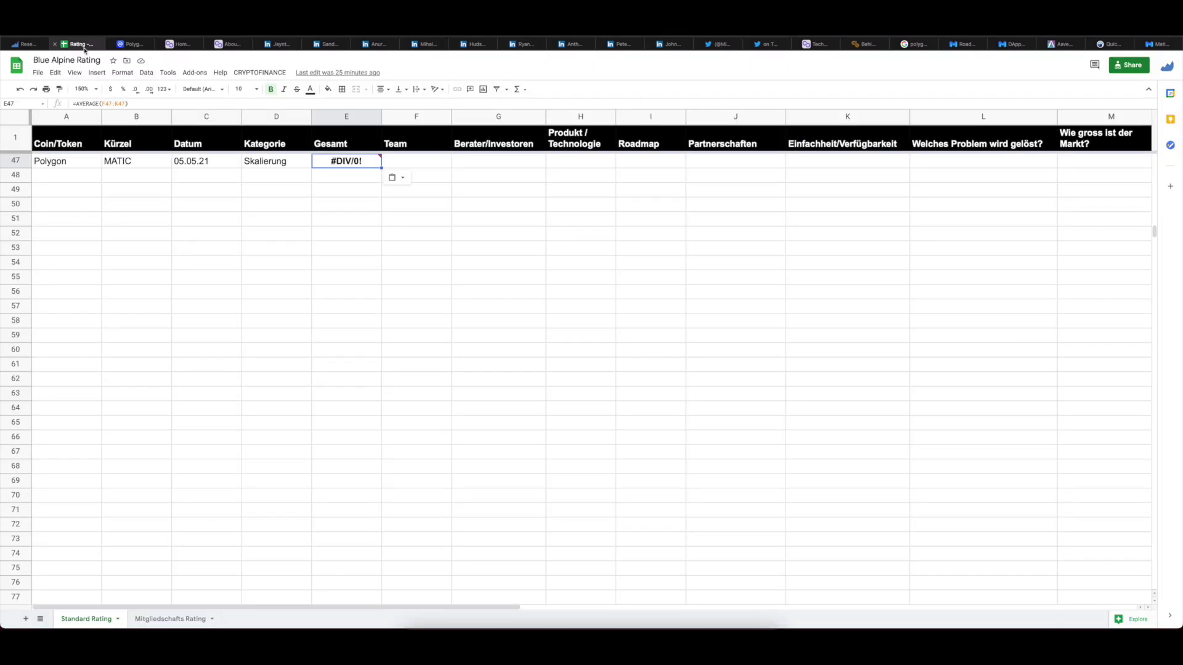
{"action": "left_click", "coordinate": [444, 164]}
{"action": "type", "text": "8"}
{"action": "key", "text": "Return"}
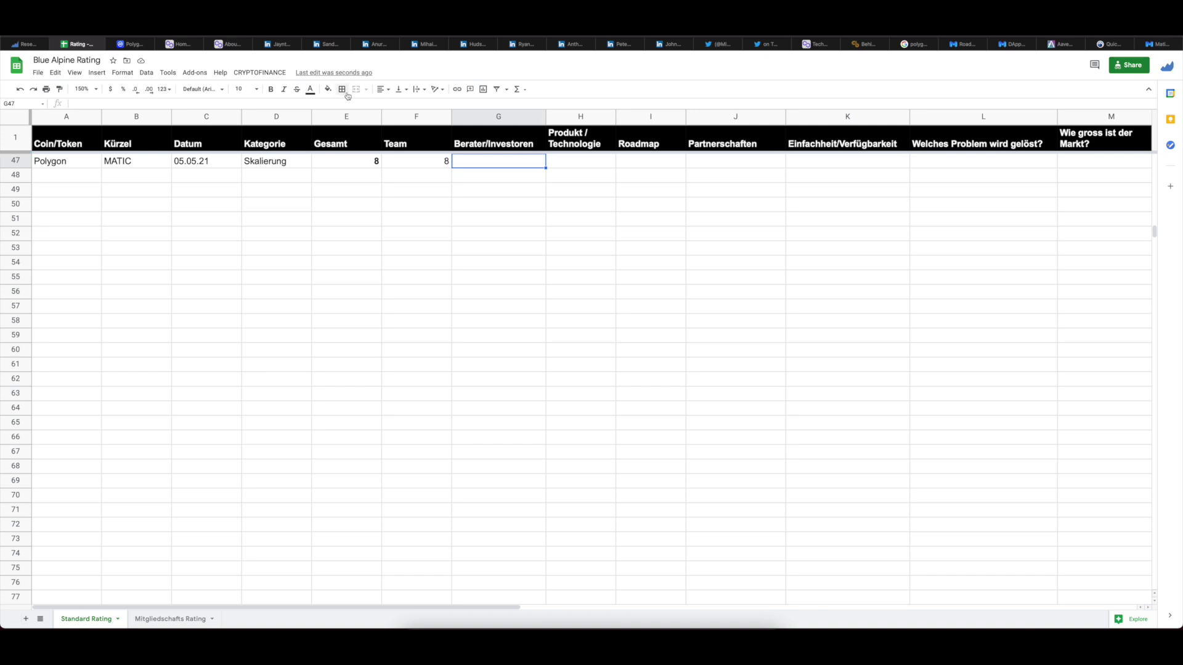
Step: Look up the Advisory Board on Polygon's About page and examine the Ethereum Foundation advisor's experience and education on LinkedIn
{"action": "left_click", "coordinate": [227, 44]}
{"action": "scroll", "coordinate": [256, 325], "scroll_direction": "down", "scroll_amount": 2}
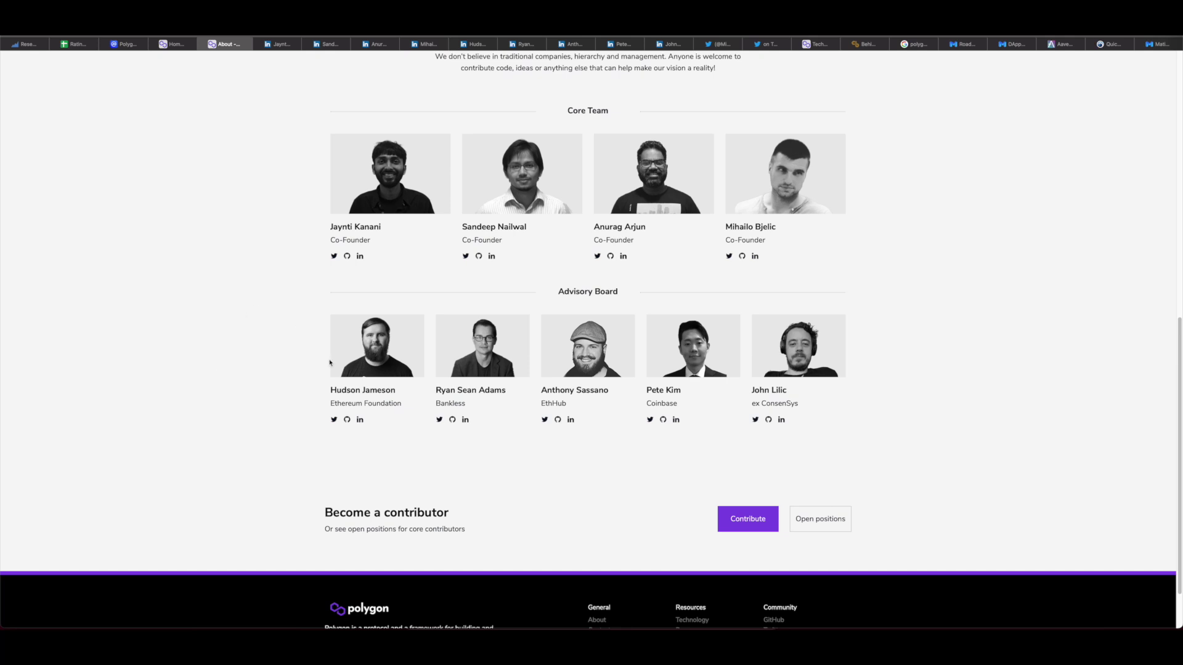
{"action": "left_click", "coordinate": [473, 43]}
{"action": "scroll", "coordinate": [293, 281], "scroll_direction": "down", "scroll_amount": 6}
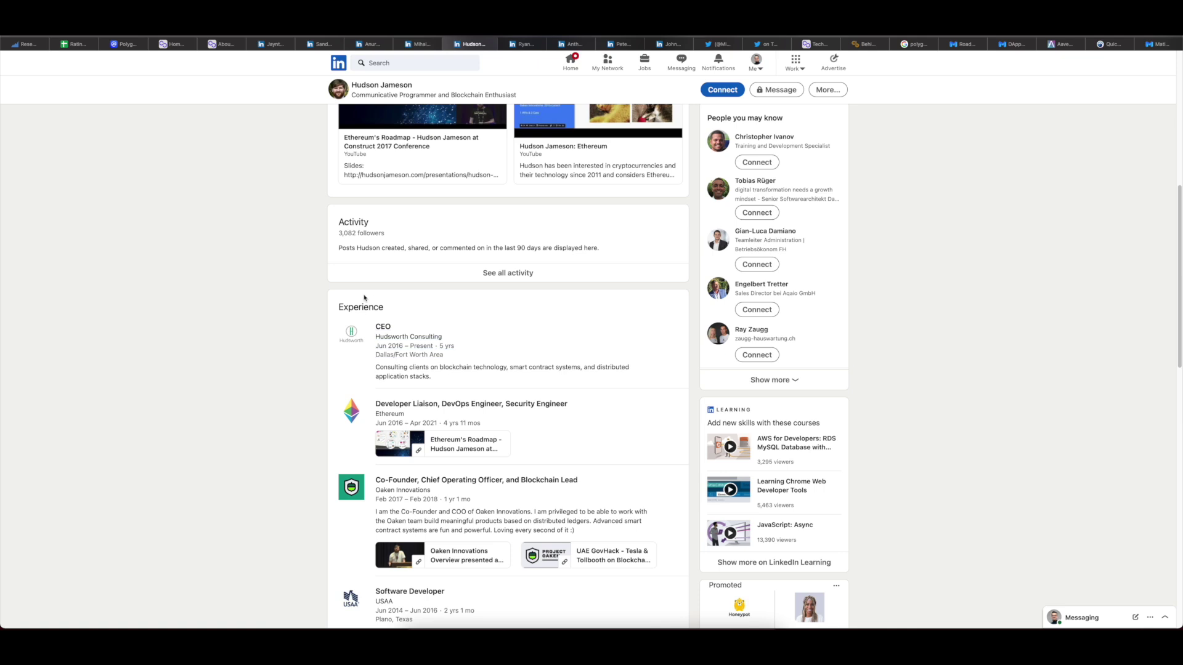
{"action": "scroll", "coordinate": [290, 343], "scroll_direction": "down", "scroll_amount": 1}
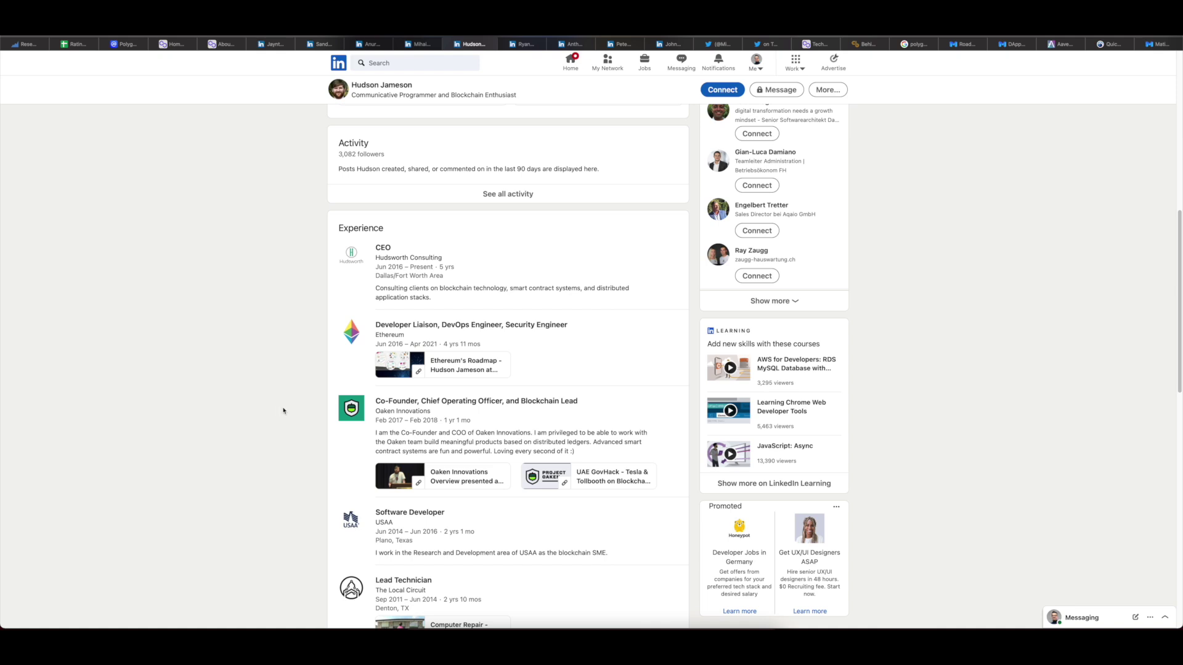
{"action": "scroll", "coordinate": [283, 409], "scroll_direction": "down", "scroll_amount": 3}
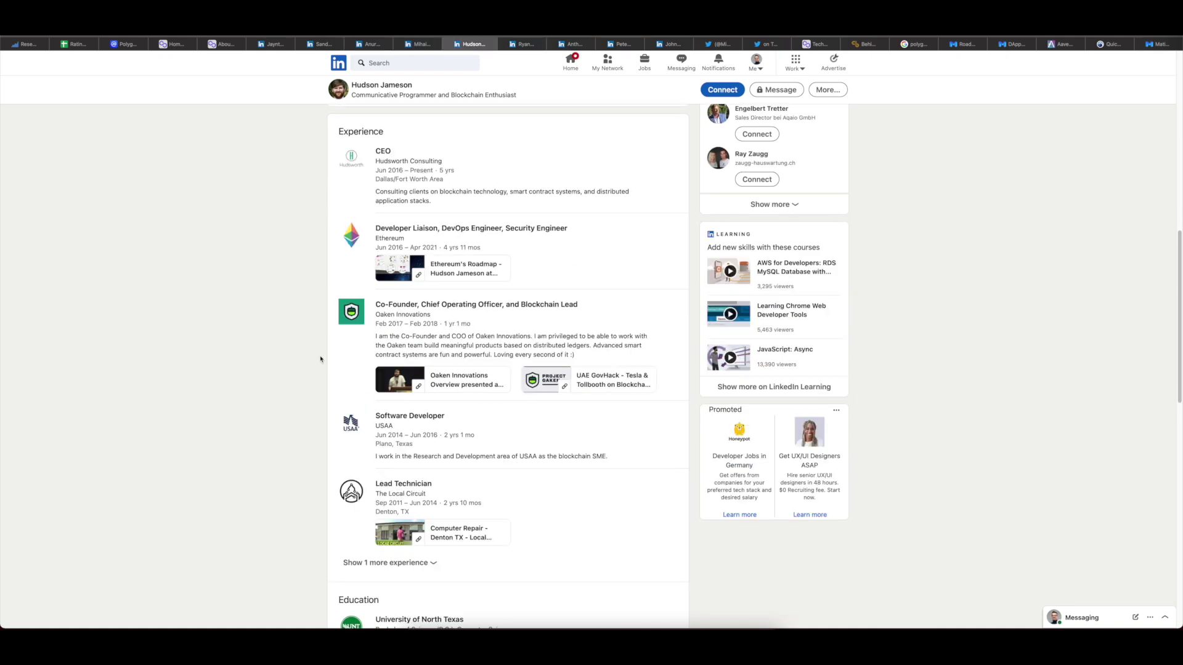
{"action": "scroll", "coordinate": [320, 359], "scroll_direction": "down", "scroll_amount": 3}
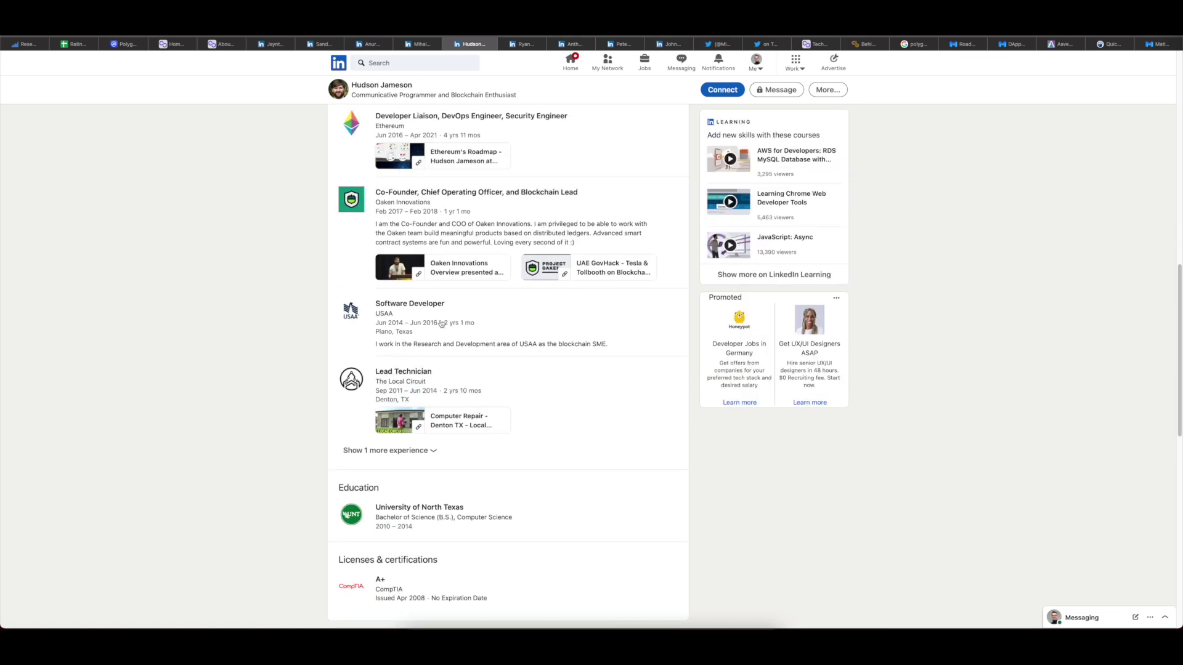
{"action": "scroll", "coordinate": [310, 455], "scroll_direction": "up", "scroll_amount": 20}
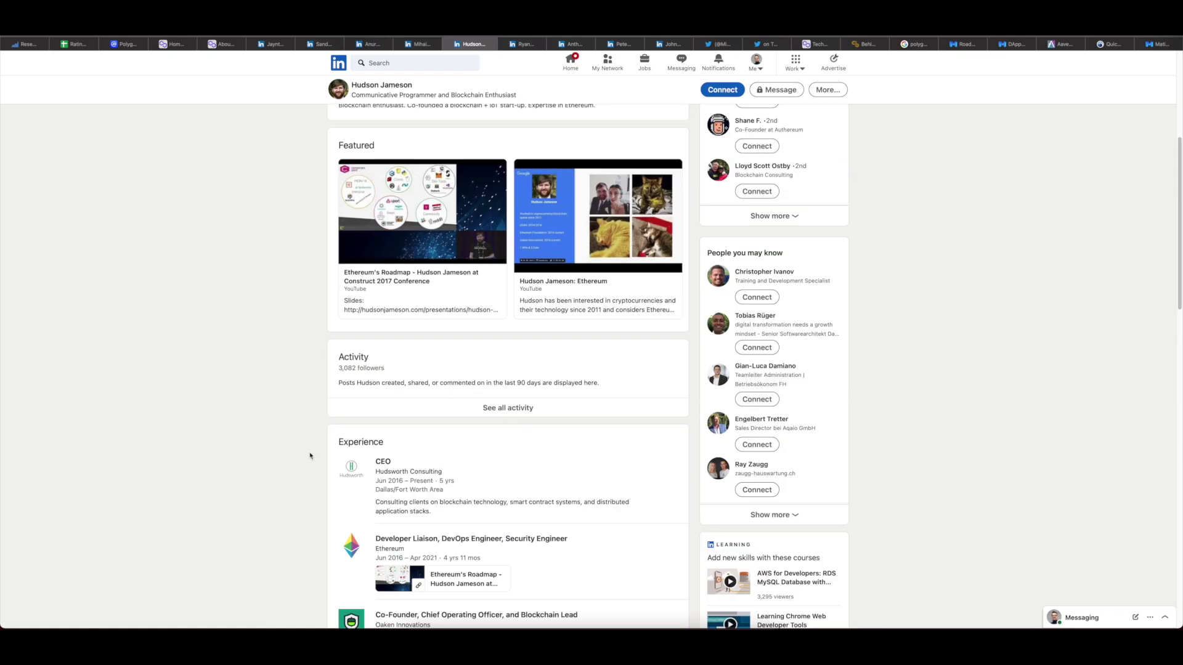
{"action": "scroll", "coordinate": [310, 455], "scroll_direction": "down", "scroll_amount": 8}
{"action": "scroll", "coordinate": [310, 456], "scroll_direction": "down", "scroll_amount": 3}
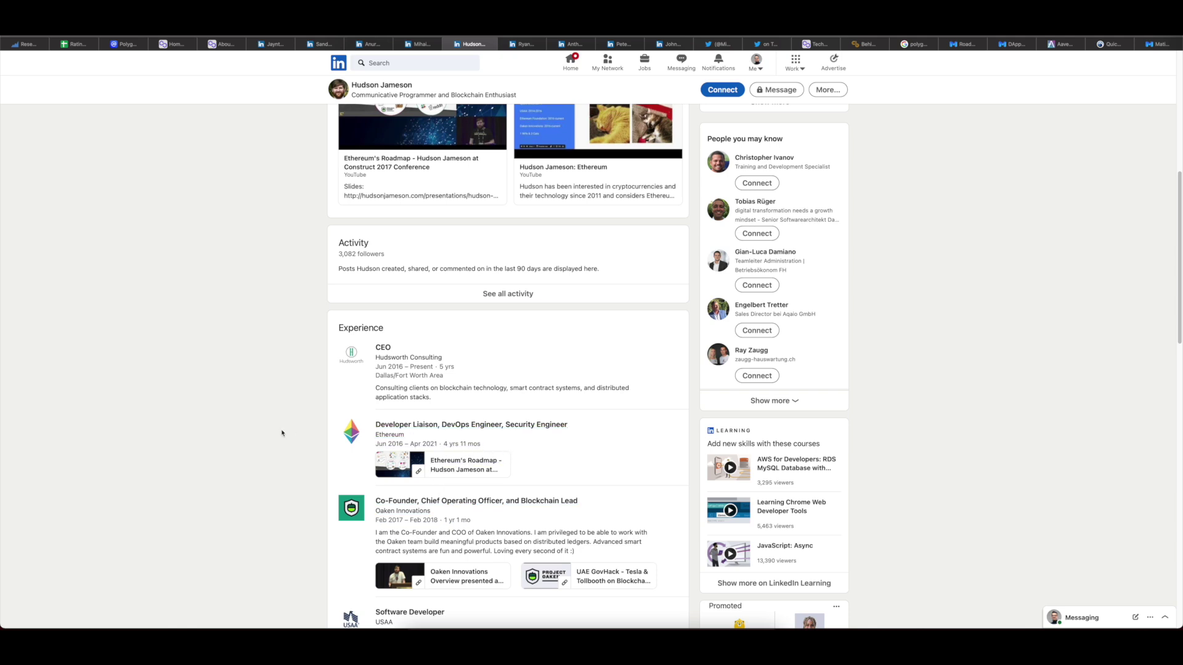
{"action": "scroll", "coordinate": [291, 415], "scroll_direction": "up", "scroll_amount": 6}
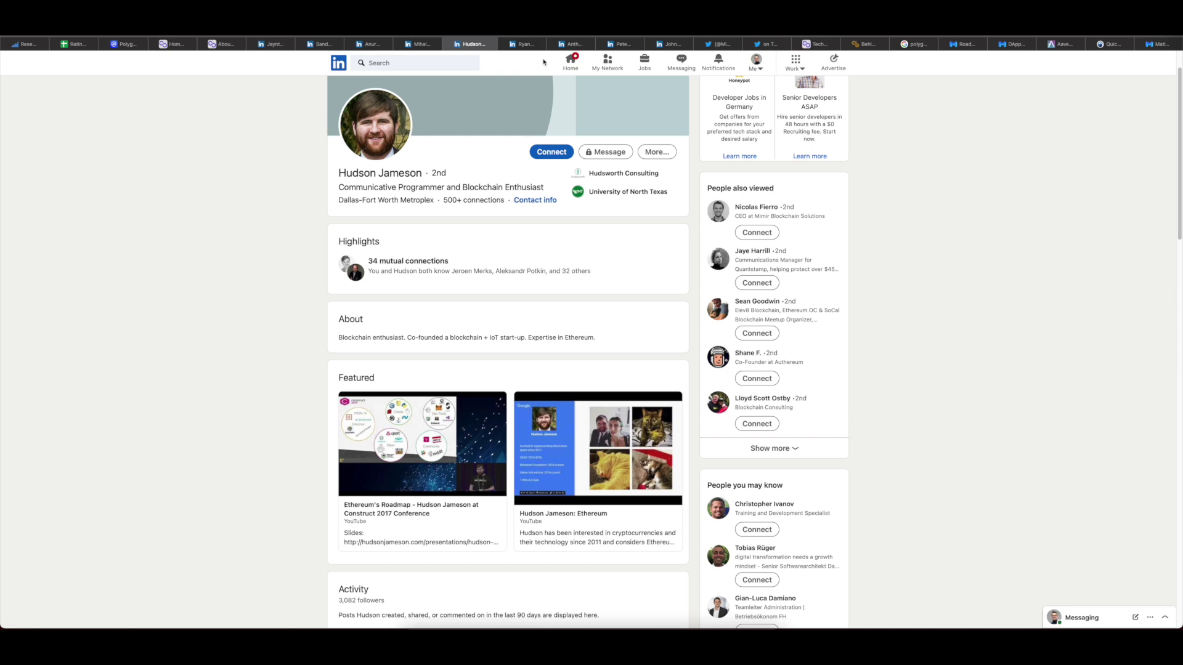
Step: Examine the Bankless advisor's LinkedIn profile, covering the about text, work experience and education
{"action": "left_click", "coordinate": [520, 50]}
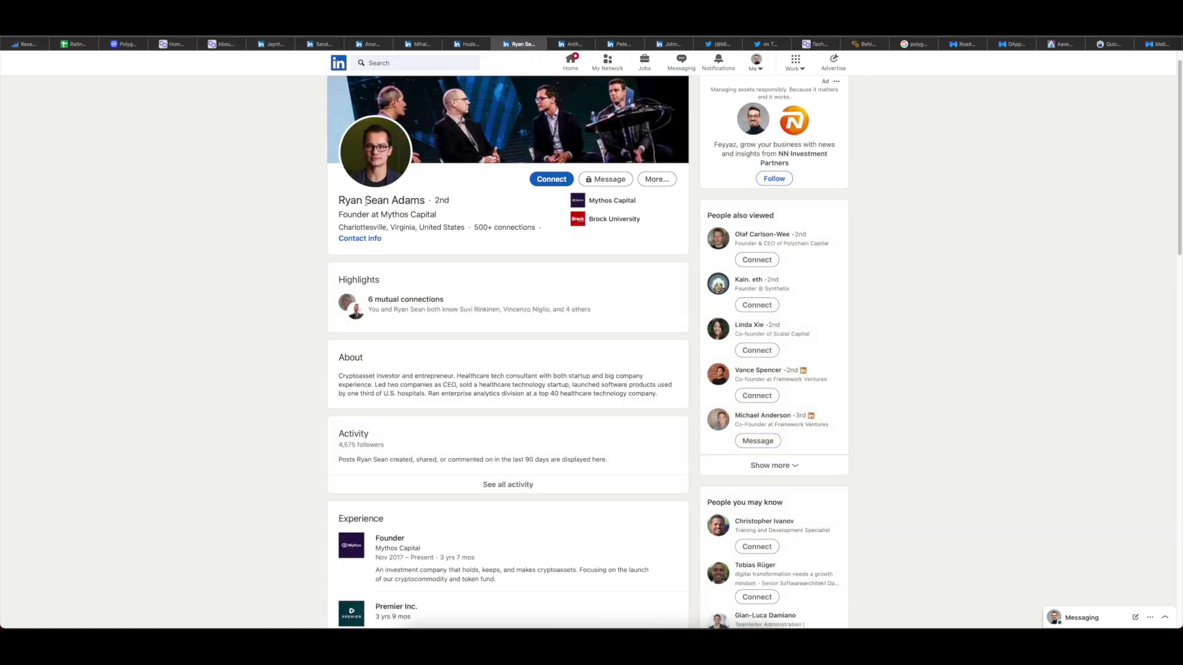
{"action": "scroll", "coordinate": [263, 239], "scroll_direction": "down", "scroll_amount": 3}
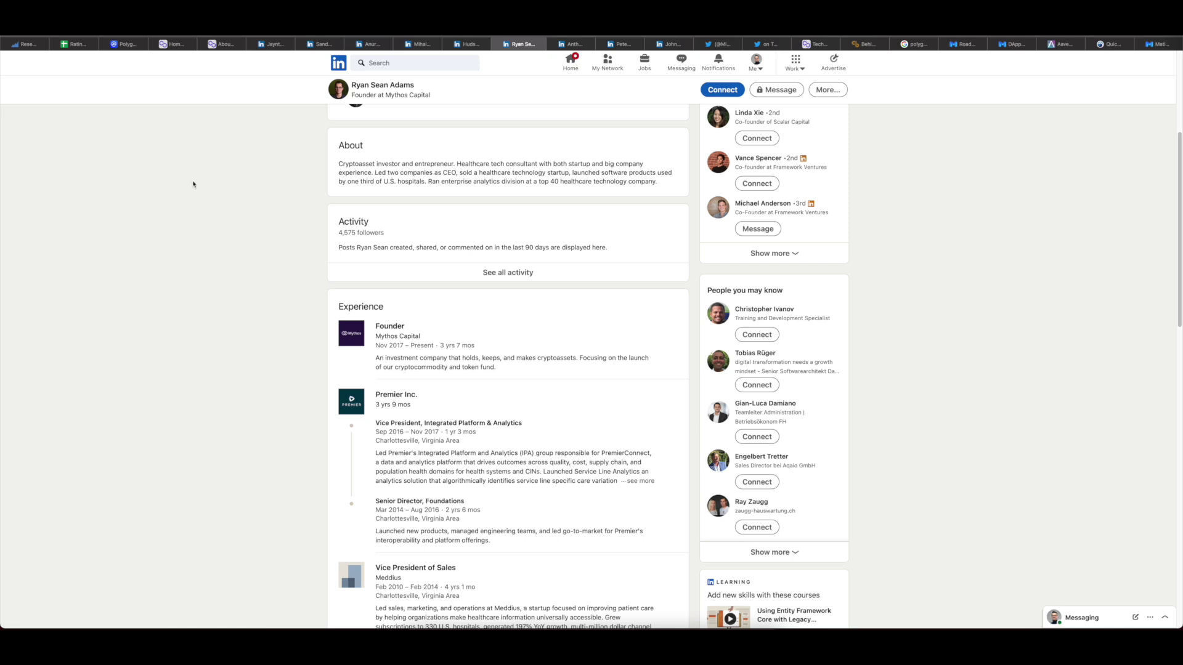
{"action": "scroll", "coordinate": [195, 290], "scroll_direction": "down", "scroll_amount": 5}
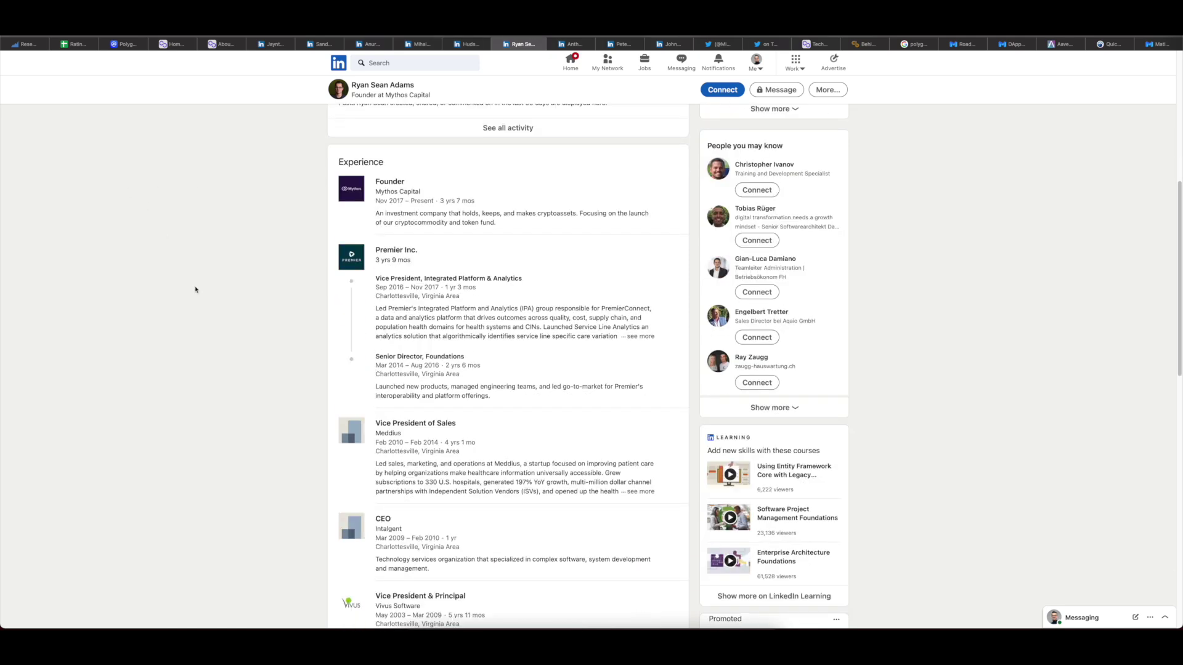
{"action": "scroll", "coordinate": [315, 320], "scroll_direction": "down", "scroll_amount": 7}
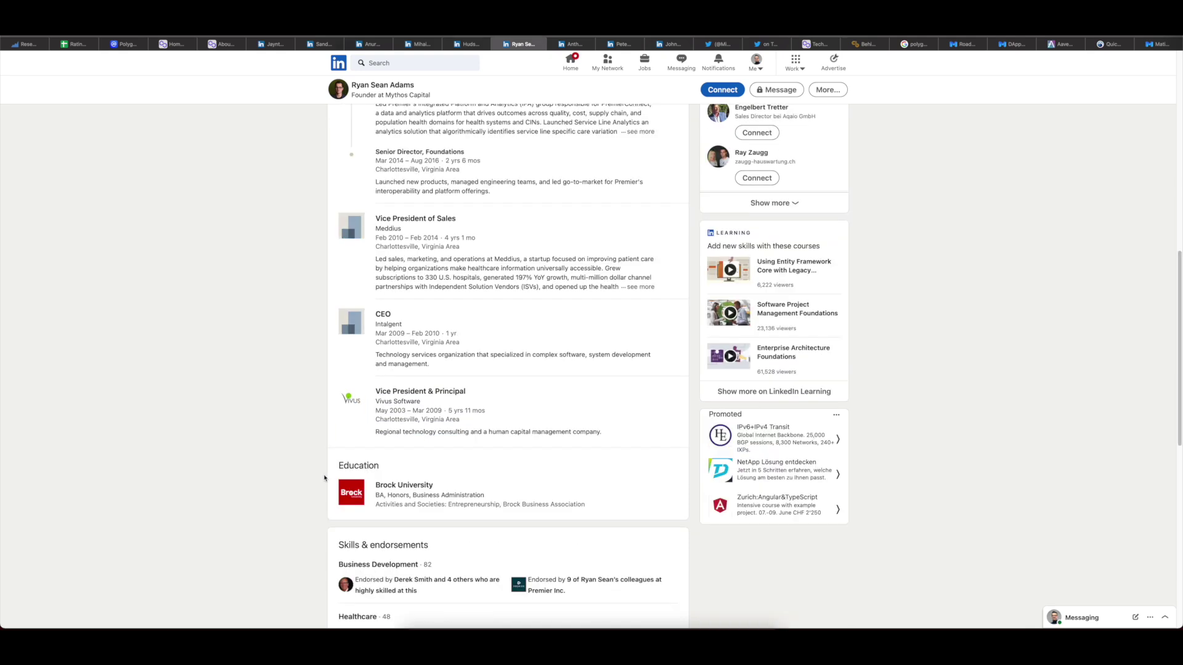
{"action": "scroll", "coordinate": [300, 409], "scroll_direction": "up", "scroll_amount": 7}
{"action": "scroll", "coordinate": [296, 407], "scroll_direction": "up", "scroll_amount": 10}
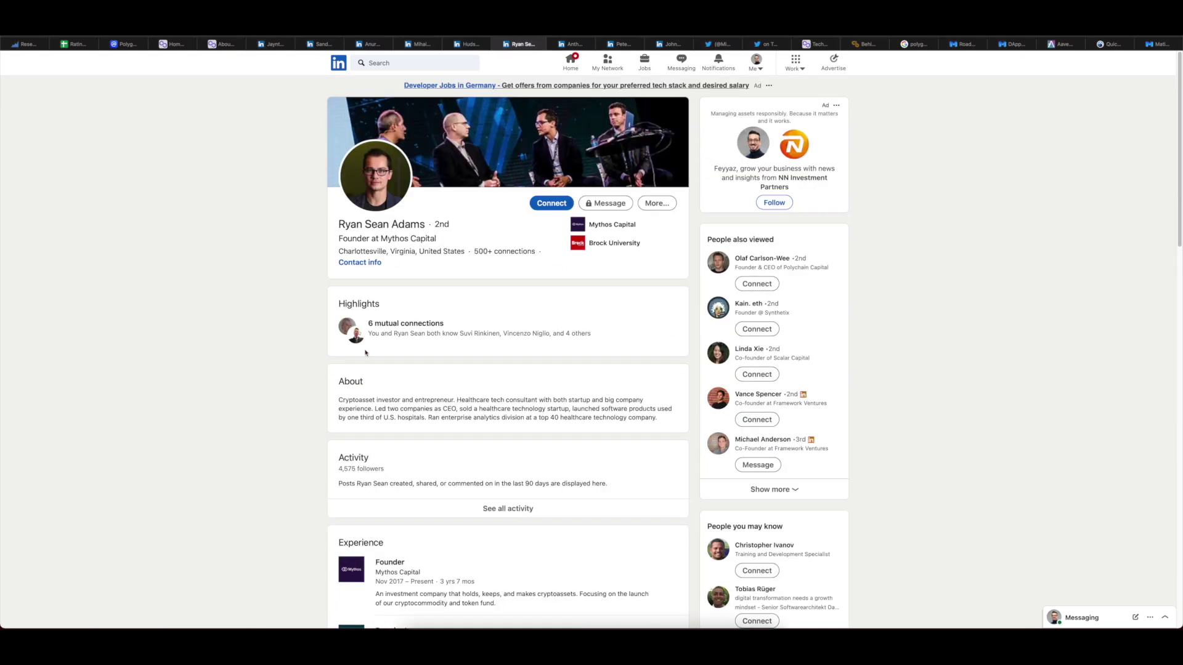
Step: Review the EthHub advisor's LinkedIn summary and work experience at Set Labs, EthHub and Telstra
{"action": "left_click", "coordinate": [572, 44]}
{"action": "scroll", "coordinate": [317, 270], "scroll_direction": "up", "scroll_amount": 10}
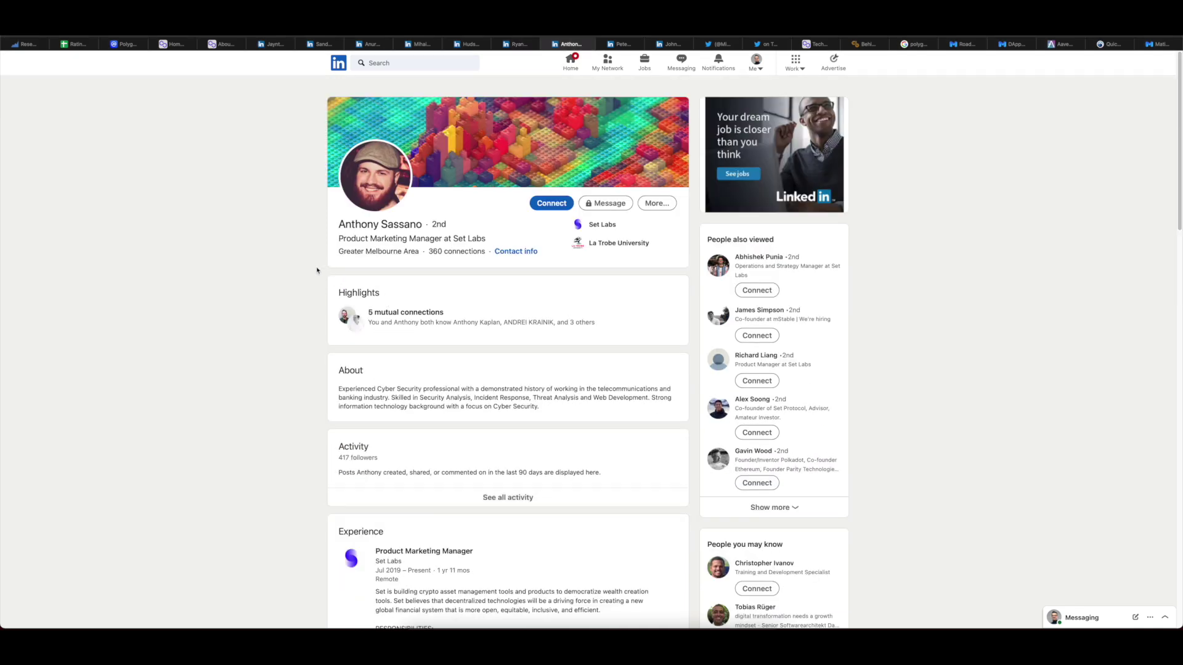
{"action": "scroll", "coordinate": [294, 285], "scroll_direction": "down", "scroll_amount": 5}
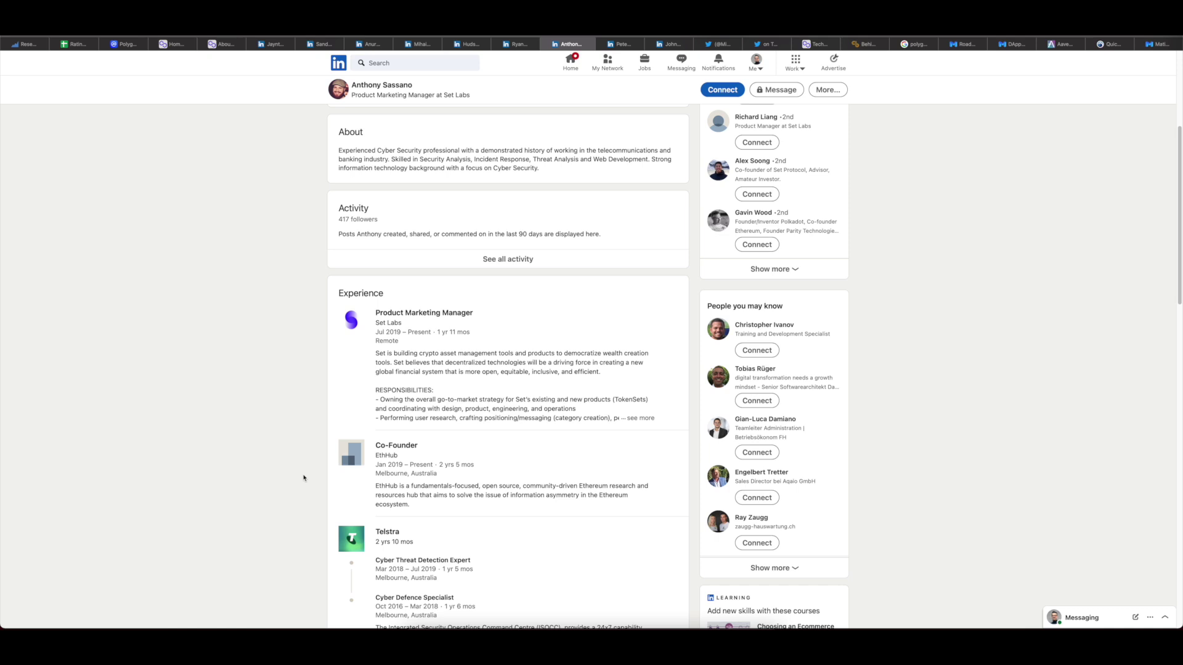
Step: Review the Coinbase advisor's LinkedIn profile and work experience, including the Coinbase and Cipher Browser roles
{"action": "key", "text": "ctrl+Tab"}
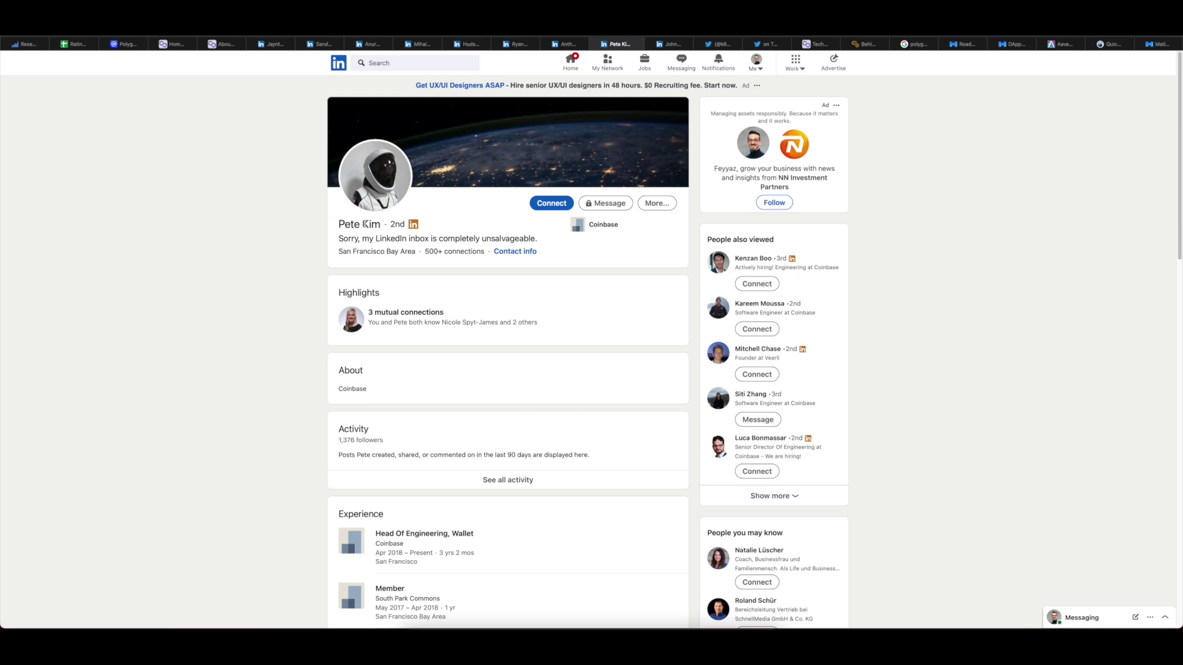
{"action": "scroll", "coordinate": [287, 293], "scroll_direction": "down", "scroll_amount": 1}
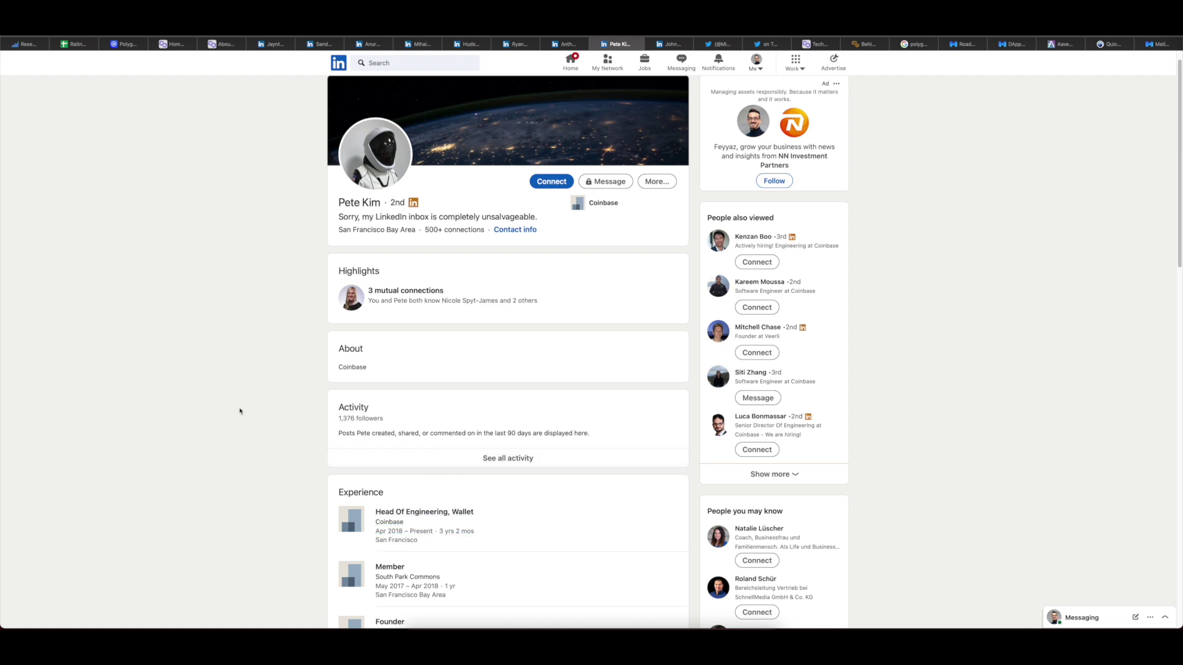
{"action": "scroll", "coordinate": [249, 397], "scroll_direction": "down", "scroll_amount": 5}
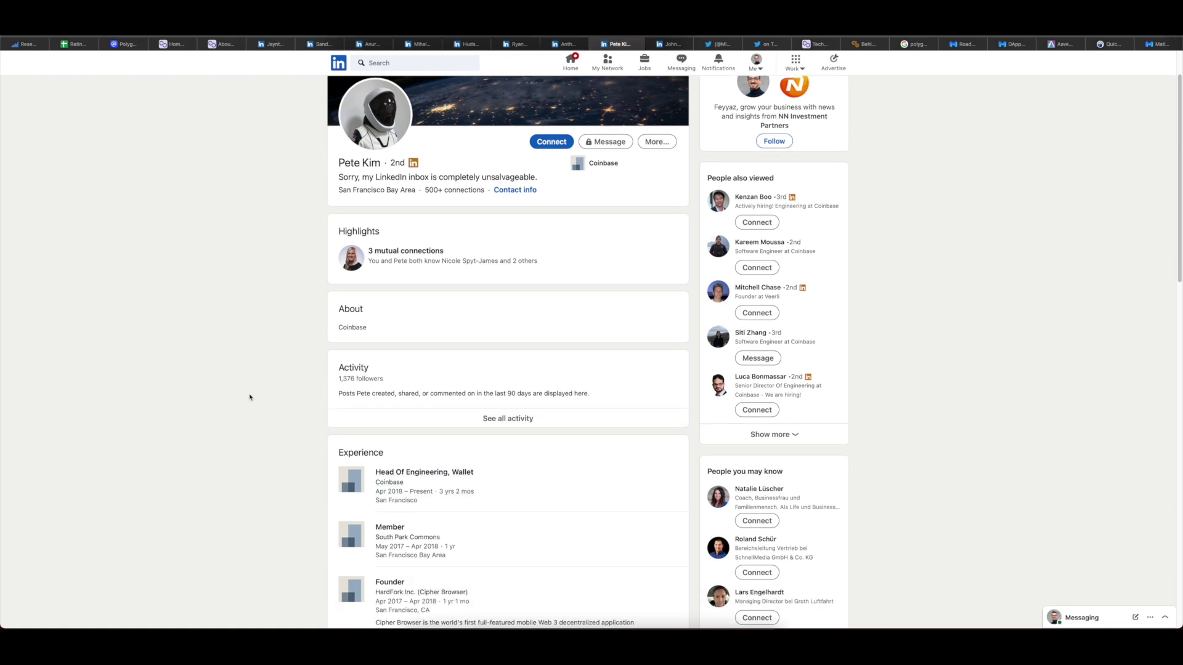
{"action": "scroll", "coordinate": [250, 397], "scroll_direction": "down", "scroll_amount": 1}
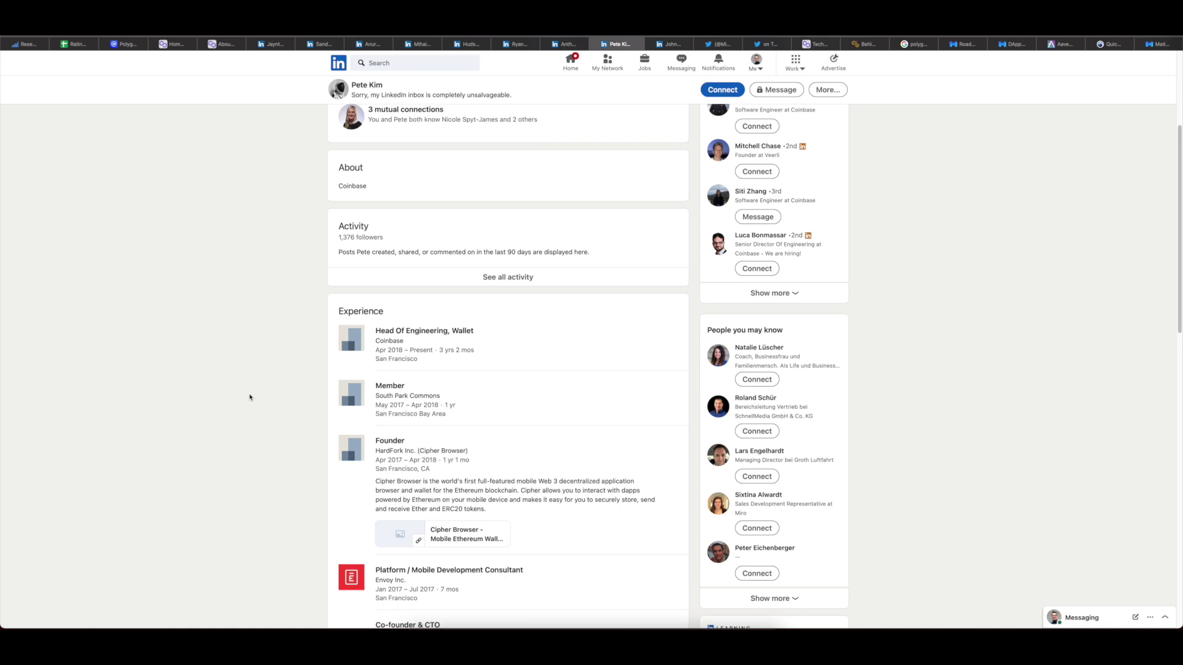
{"action": "scroll", "coordinate": [249, 396], "scroll_direction": "up", "scroll_amount": 6}
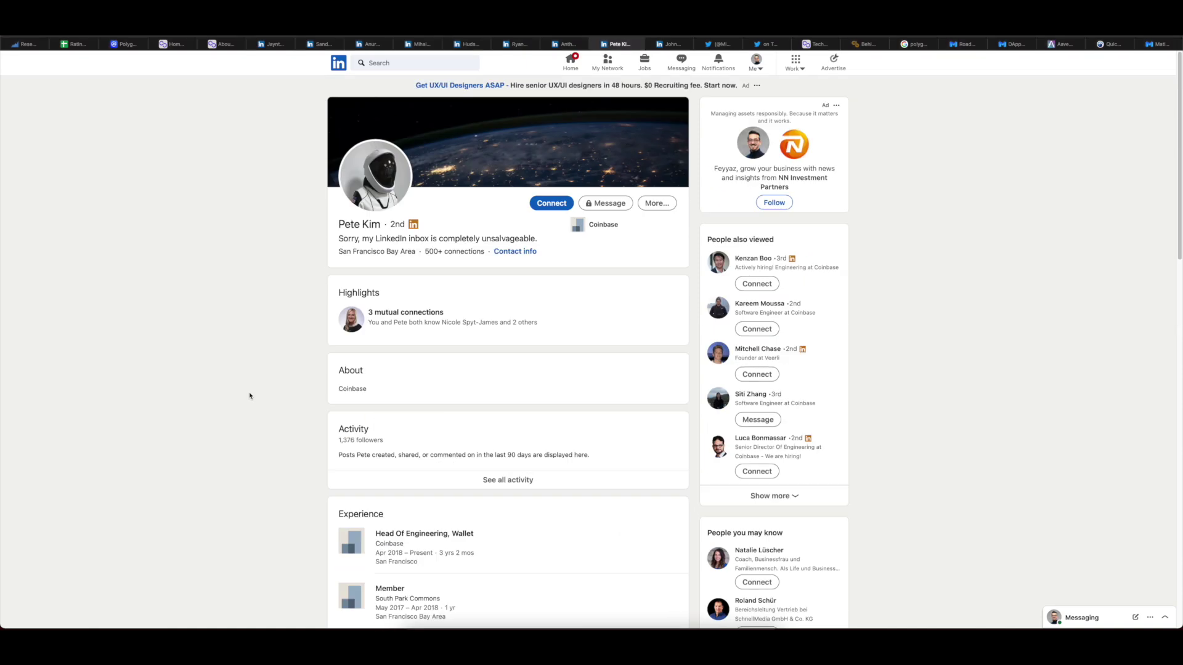
Step: Examine the former ConsenSys advisor's LinkedIn experience, including the roles at Polygon, Code to Inspire, uPort and ConsenSys
{"action": "key", "text": "ctrl+Tab"}
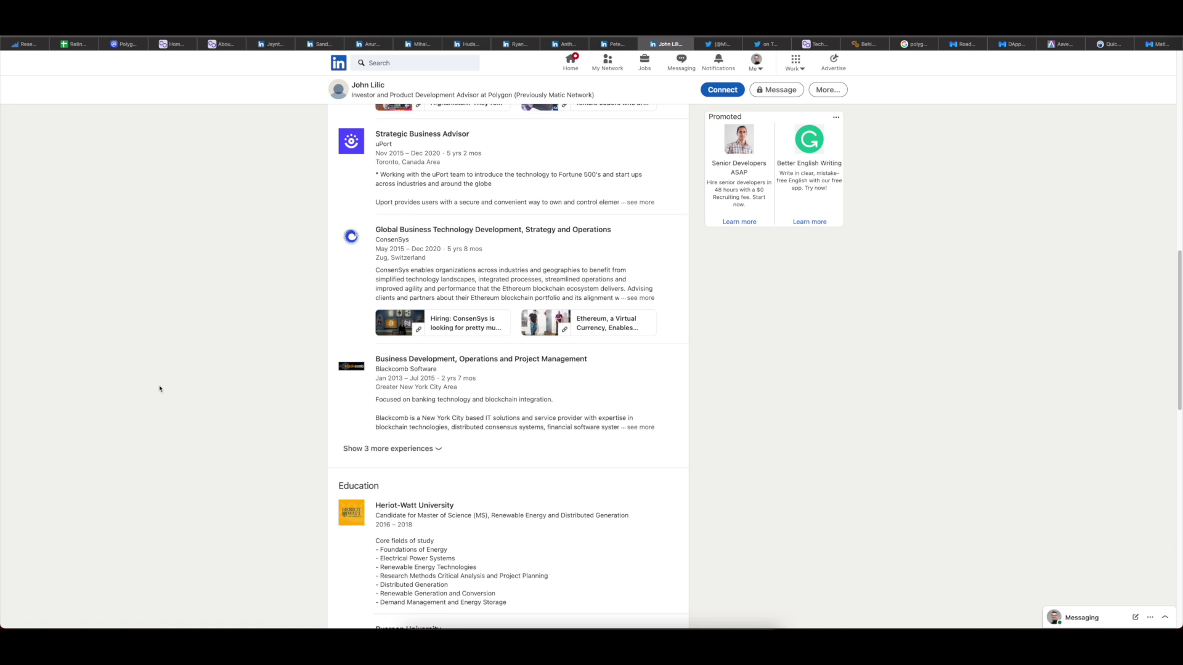
{"action": "scroll", "coordinate": [161, 389], "scroll_direction": "up", "scroll_amount": 10}
{"action": "scroll", "coordinate": [165, 391], "scroll_direction": "down", "scroll_amount": 6}
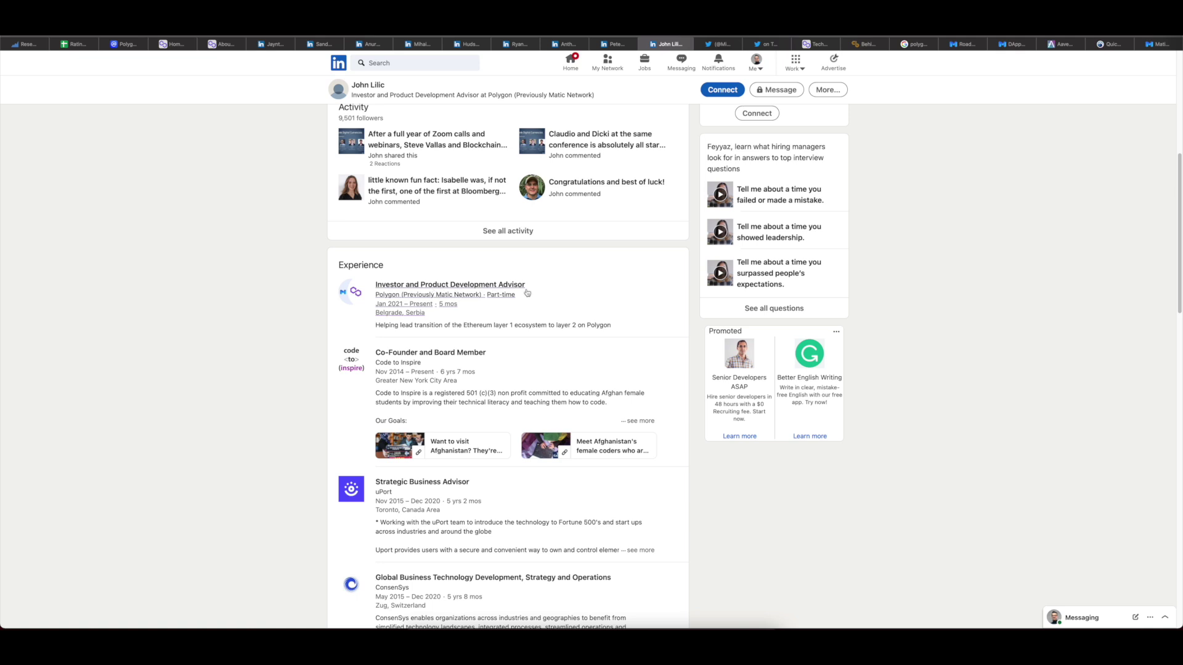
{"action": "scroll", "coordinate": [503, 314], "scroll_direction": "down", "scroll_amount": 2}
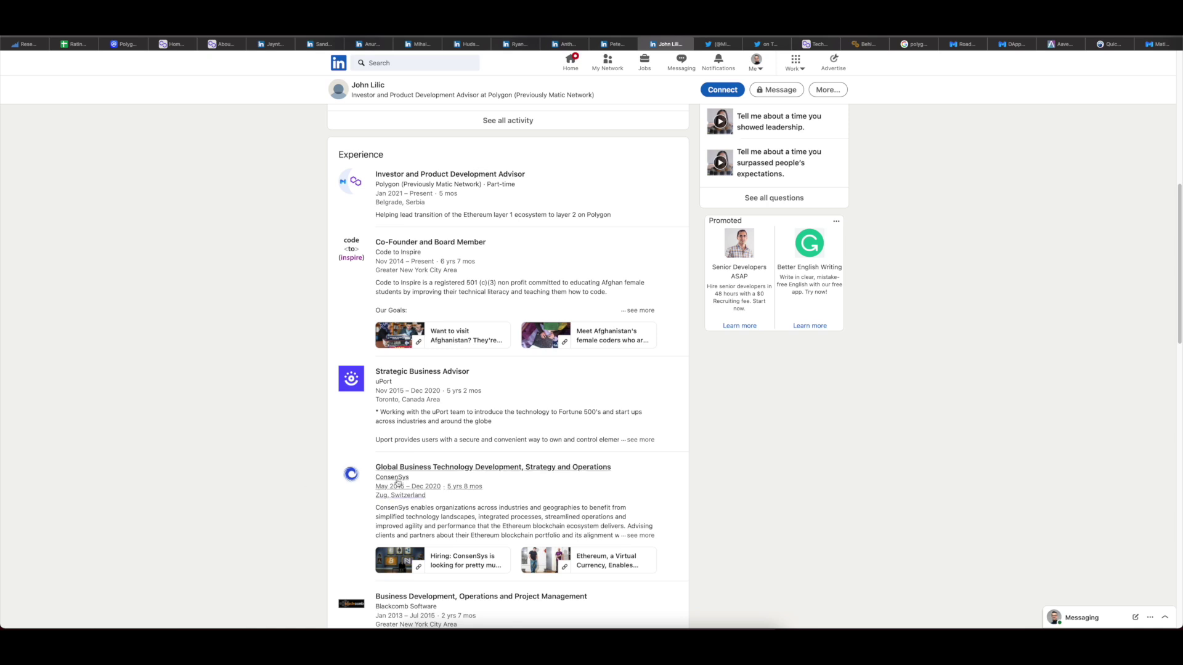
{"action": "scroll", "coordinate": [337, 505], "scroll_direction": "down", "scroll_amount": 1}
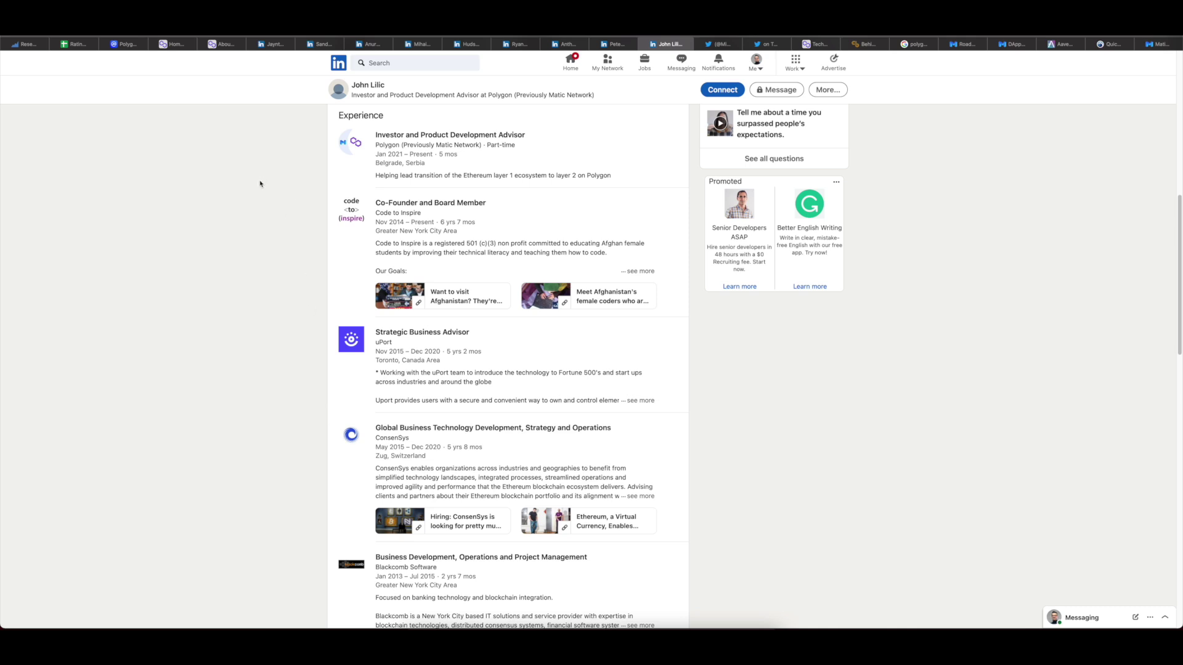
{"action": "scroll", "coordinate": [252, 346], "scroll_direction": "down", "scroll_amount": 2}
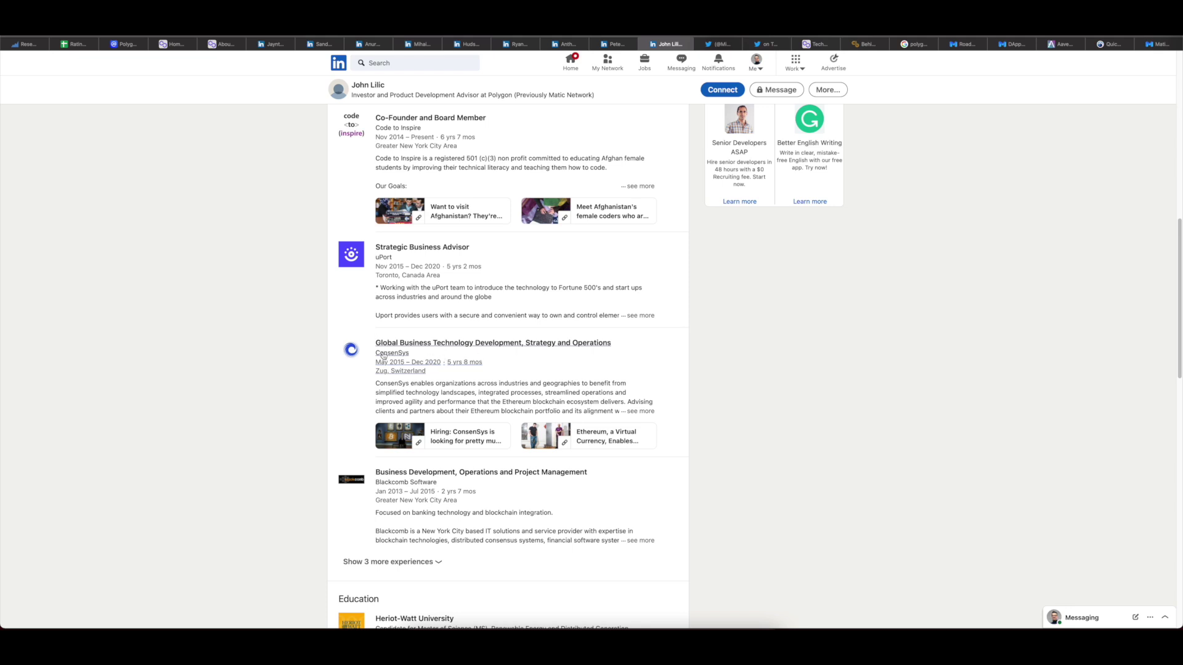
Step: Enter a Berater/Investoren rating of 8.5 for Polygon in the Blue Alpine Rating sheet
{"action": "scroll", "coordinate": [274, 340], "scroll_direction": "up", "scroll_amount": 15}
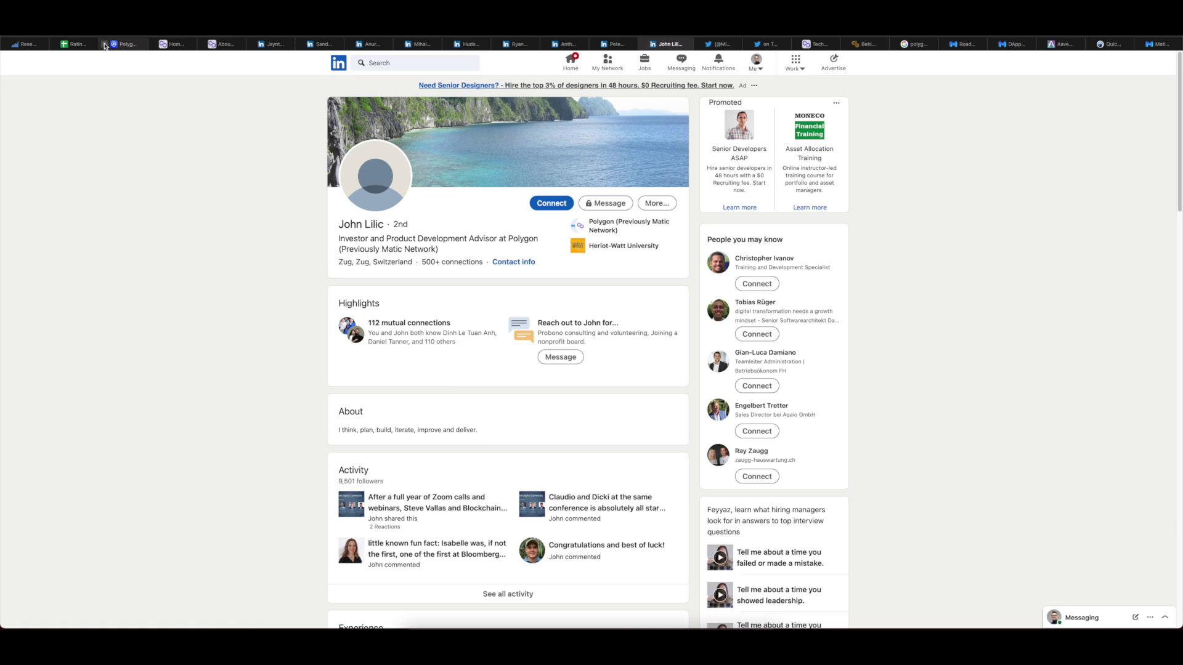
{"action": "left_click", "coordinate": [74, 44]}
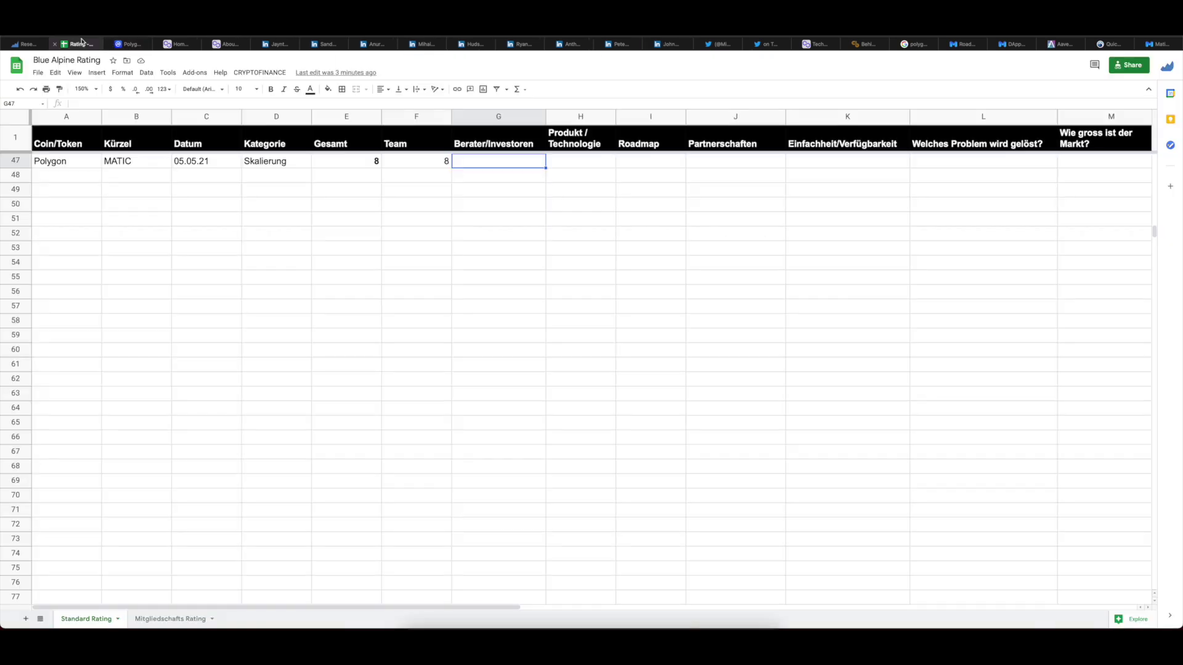
{"action": "double_click", "coordinate": [485, 167]}
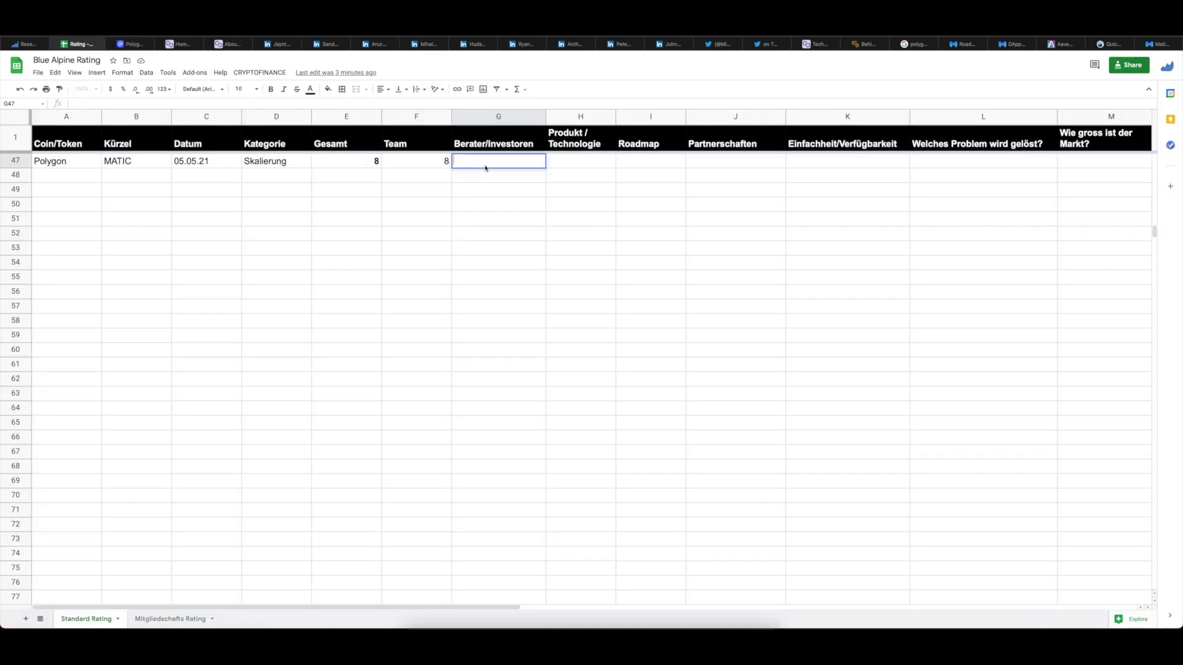
{"action": "type", "text": "8.5"}
{"action": "key", "text": "Return"}
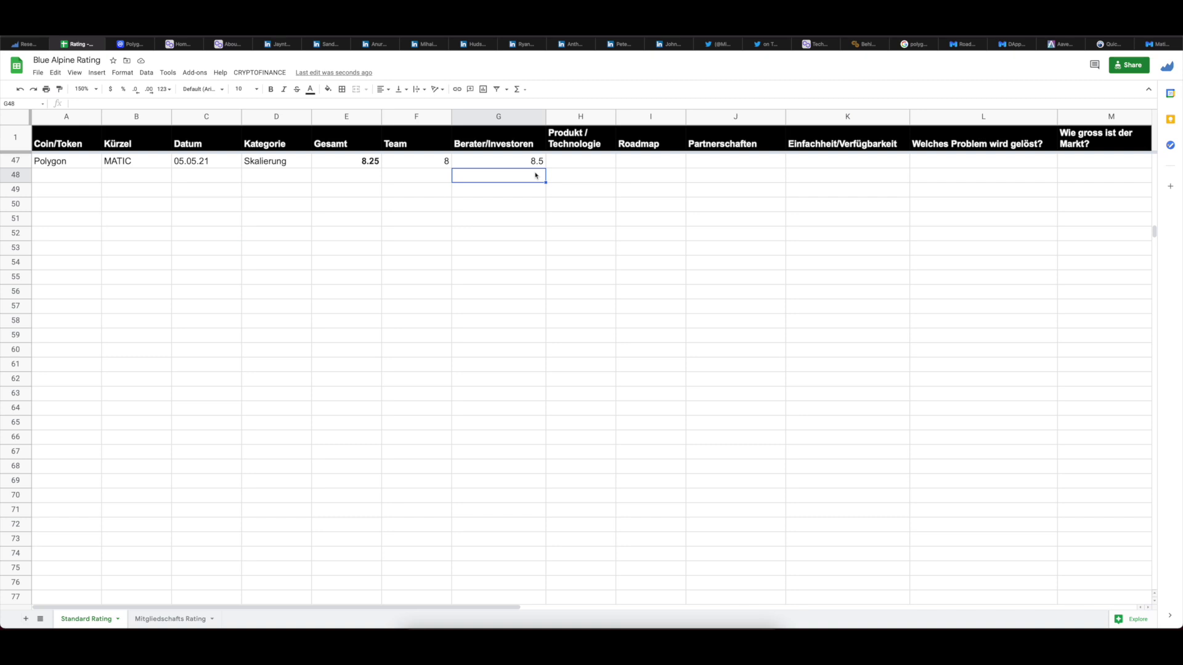
Step: Examine the BitOrb scalability trilemma diagram in the image search results for the Produkt / Technologie rating
{"action": "left_click", "coordinate": [605, 162]}
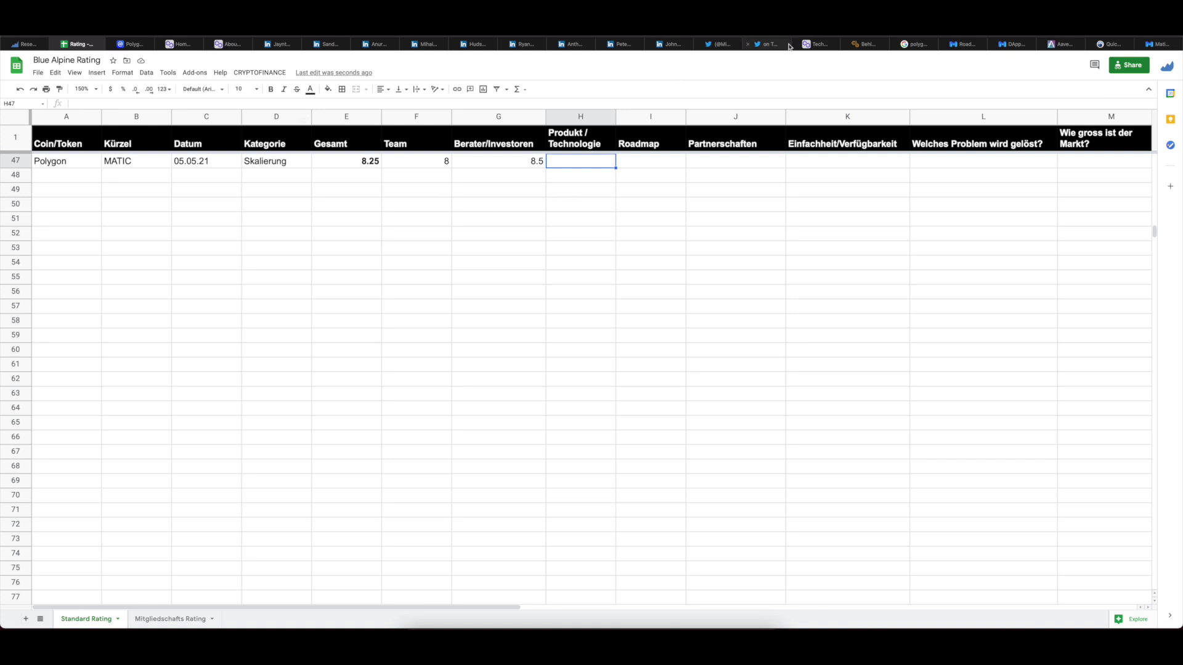
{"action": "left_click", "coordinate": [817, 43]}
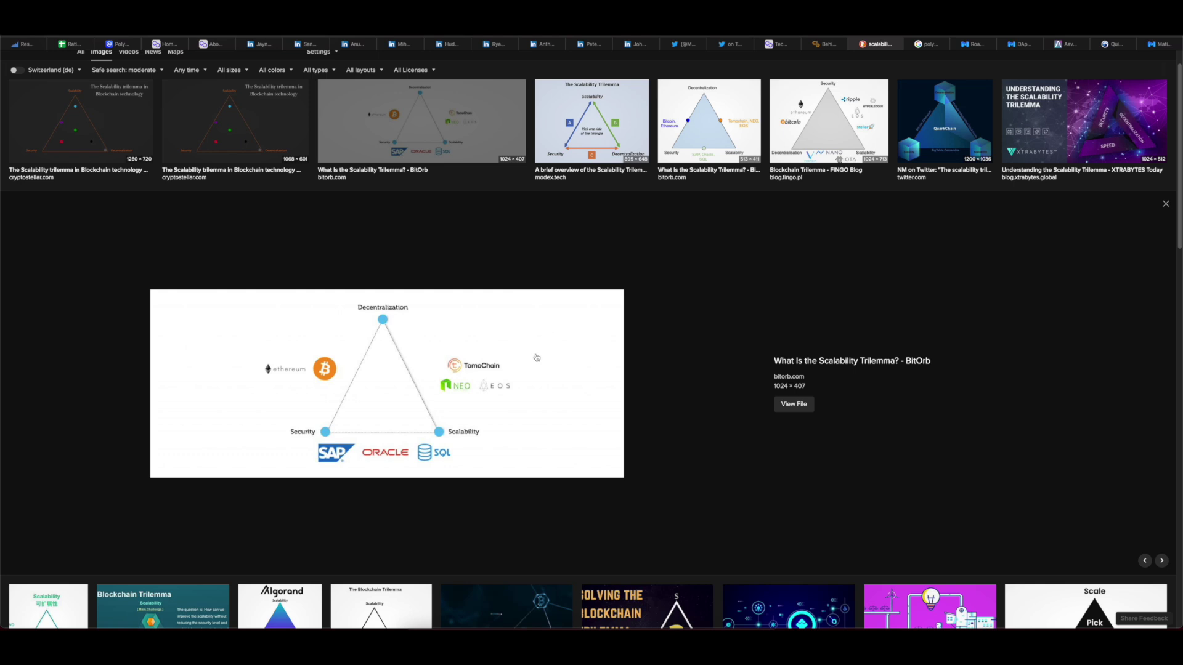
{"action": "scroll", "coordinate": [537, 357], "scroll_direction": "up", "scroll_amount": 1}
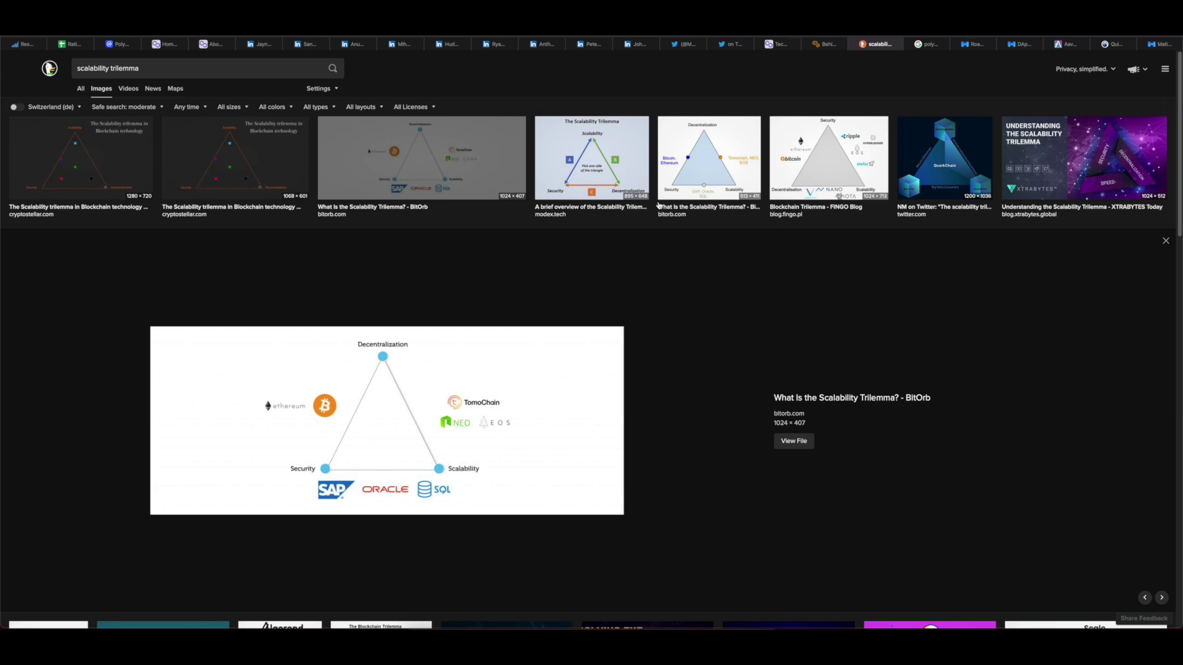
Step: Review Polygon's Technology page, covering the Framework and Protocol components, Secured Chains, Stand-alone Chains and the Architecture layers
{"action": "left_click", "coordinate": [778, 44]}
{"action": "scroll", "coordinate": [265, 265], "scroll_direction": "down", "scroll_amount": 2}
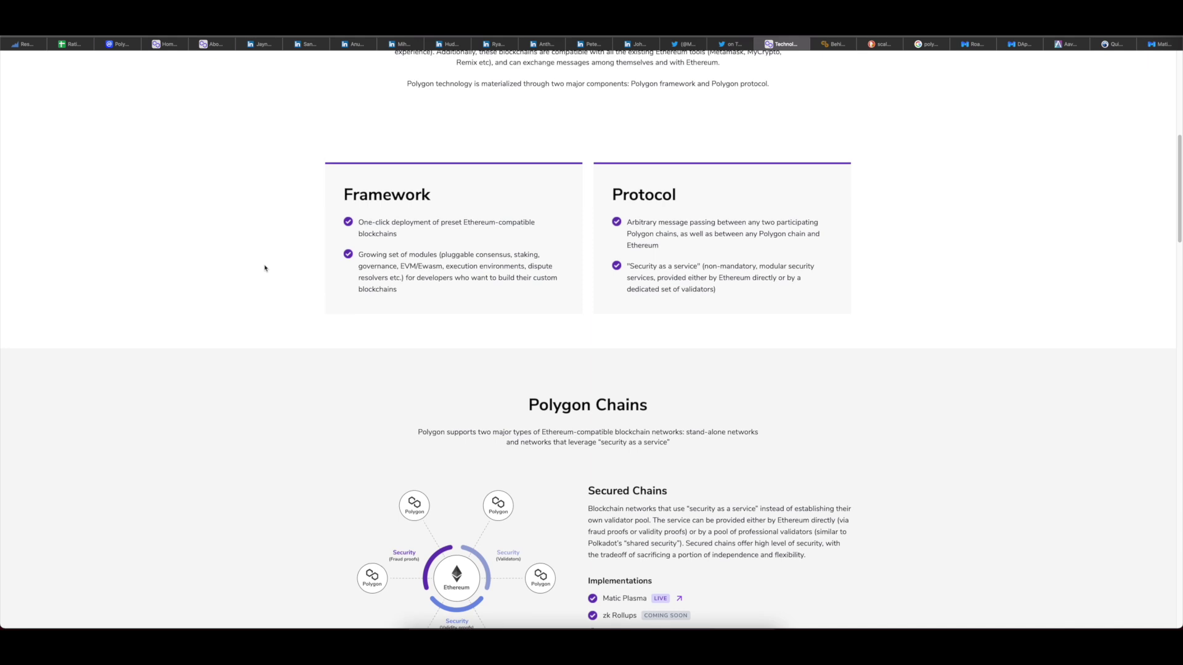
{"action": "scroll", "coordinate": [266, 267], "scroll_direction": "up", "scroll_amount": 2}
{"action": "scroll", "coordinate": [265, 267], "scroll_direction": "up", "scroll_amount": 3}
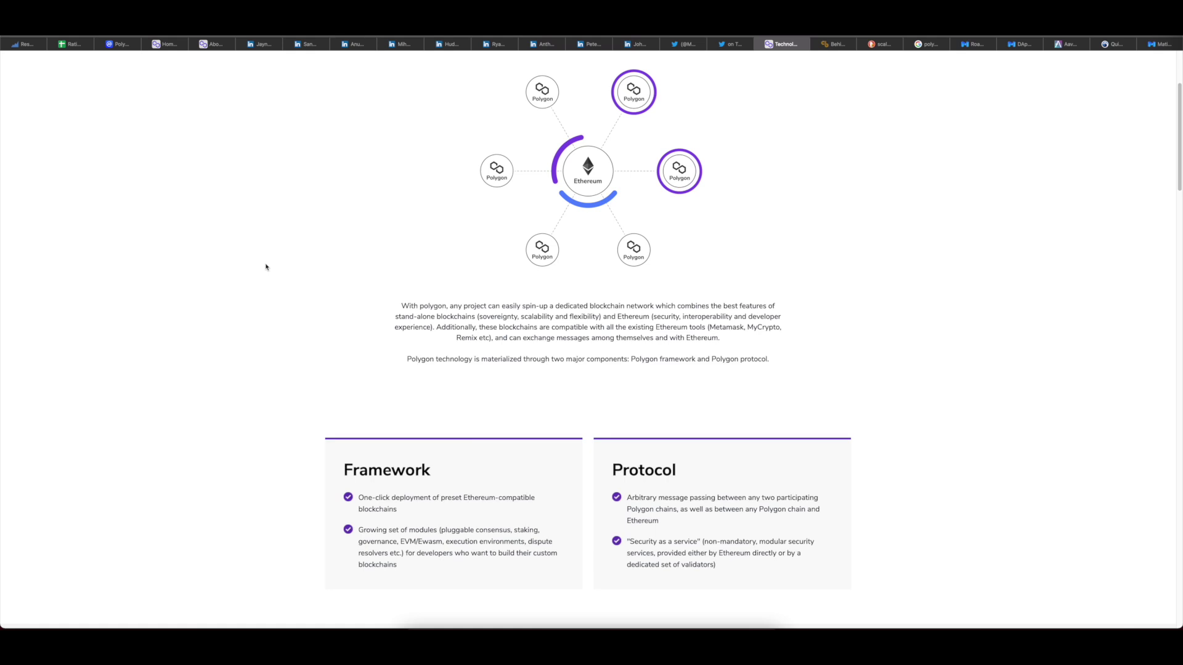
{"action": "scroll", "coordinate": [265, 267], "scroll_direction": "down", "scroll_amount": 10}
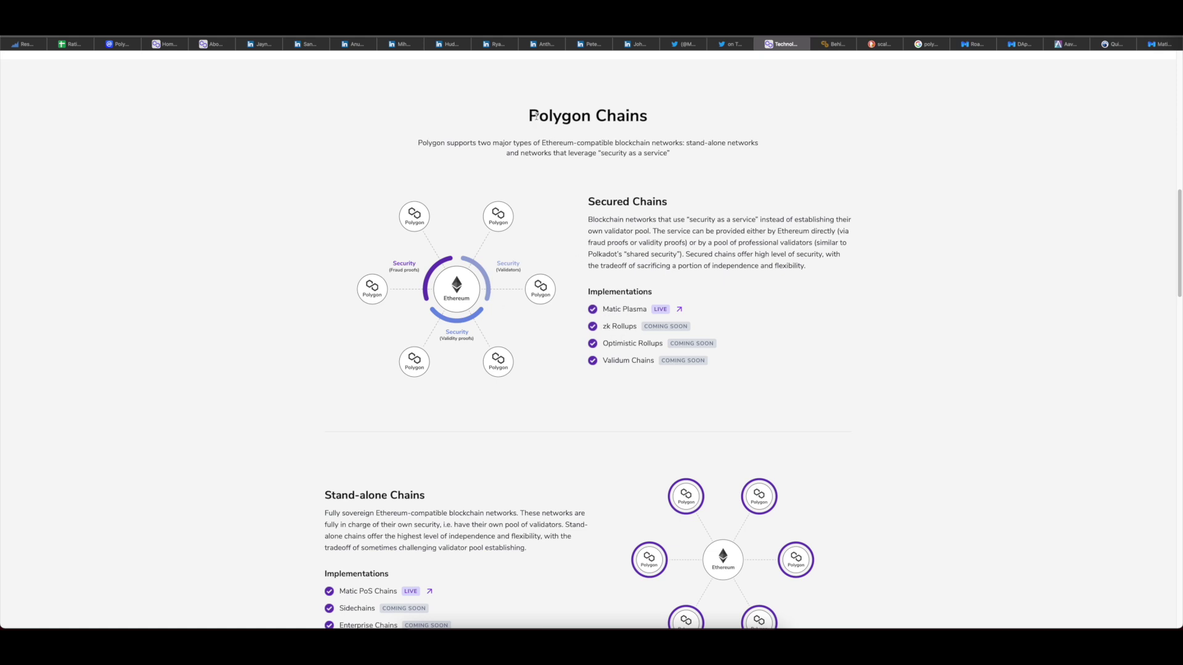
{"action": "left_click_drag", "start_coordinate": [529, 116], "coordinate": [583, 115]}
{"action": "left_click", "coordinate": [314, 434]}
{"action": "scroll", "coordinate": [349, 496], "scroll_direction": "down", "scroll_amount": 2}
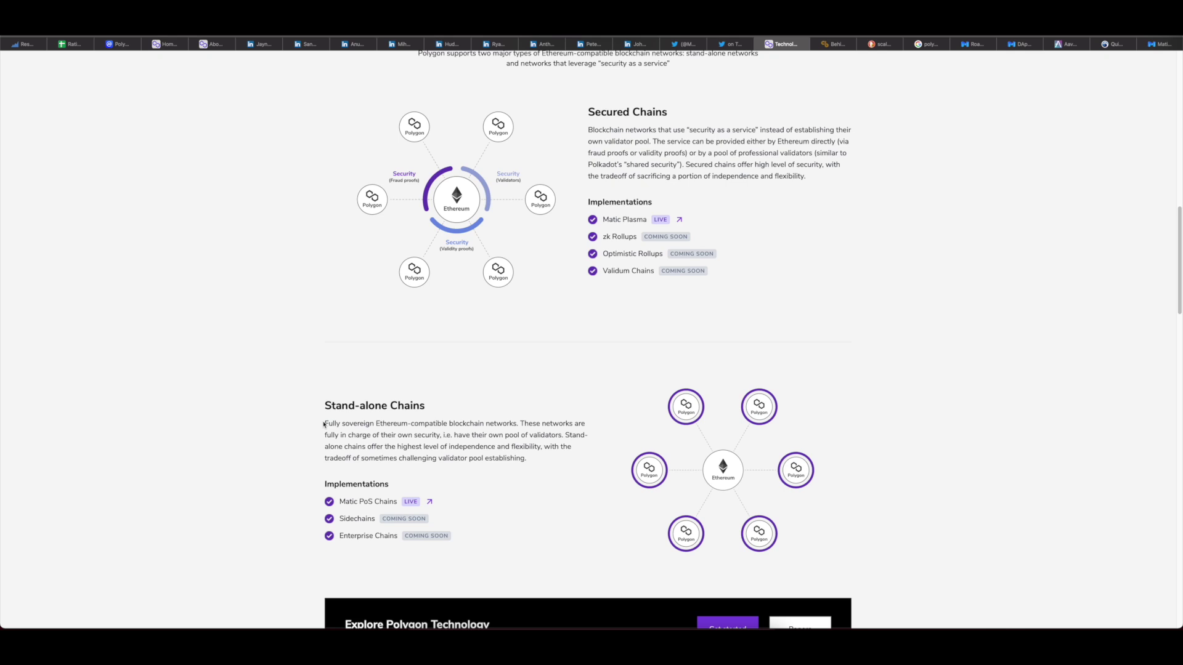
{"action": "scroll", "coordinate": [312, 419], "scroll_direction": "down", "scroll_amount": 9}
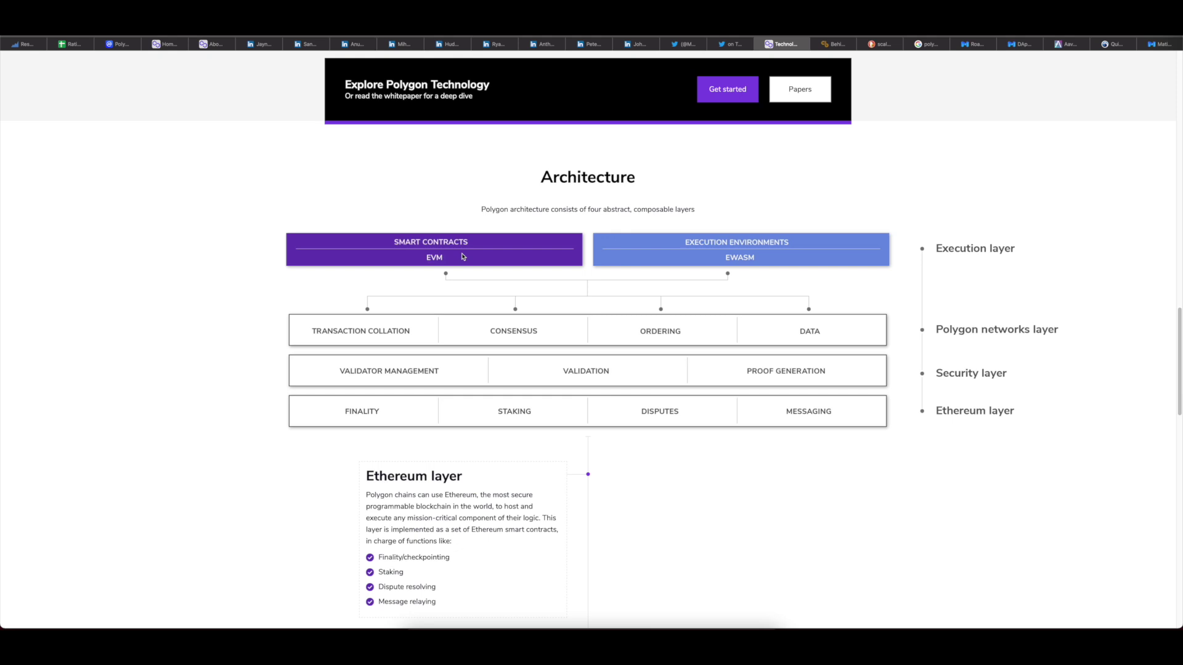
Step: Read the Curve Finance tweet about DAO admin fees quoted in the Polygon co-founder's Twitter feed, and return to the feed
{"action": "left_click", "coordinate": [688, 44]}
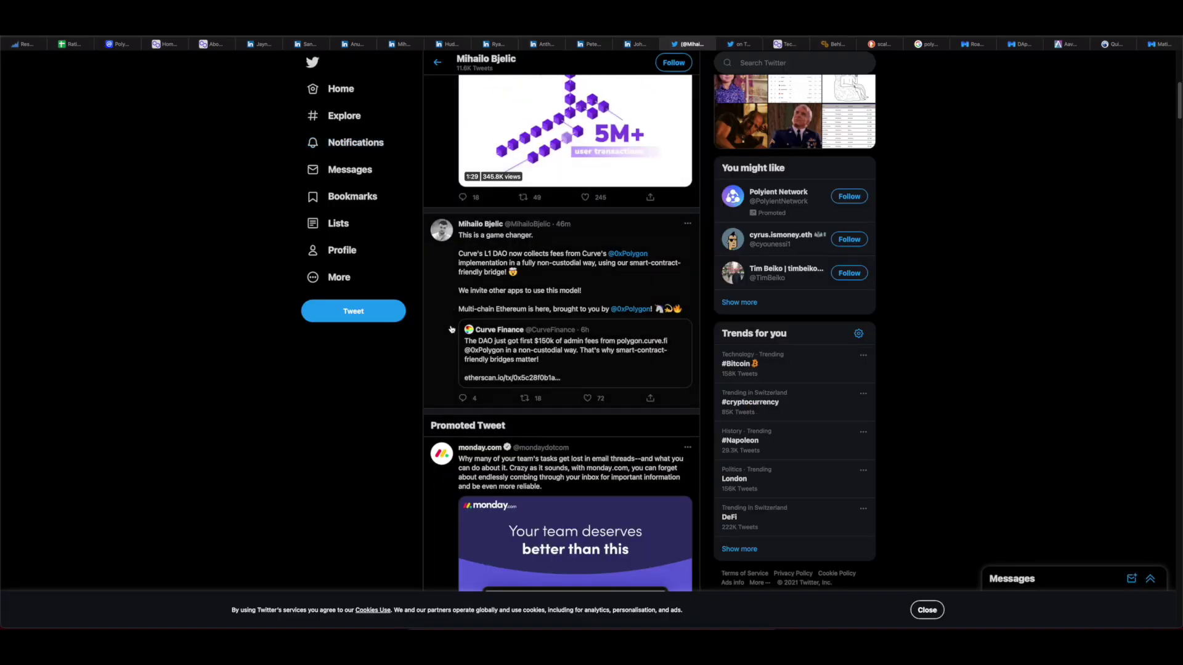
{"action": "left_click", "coordinate": [554, 366]}
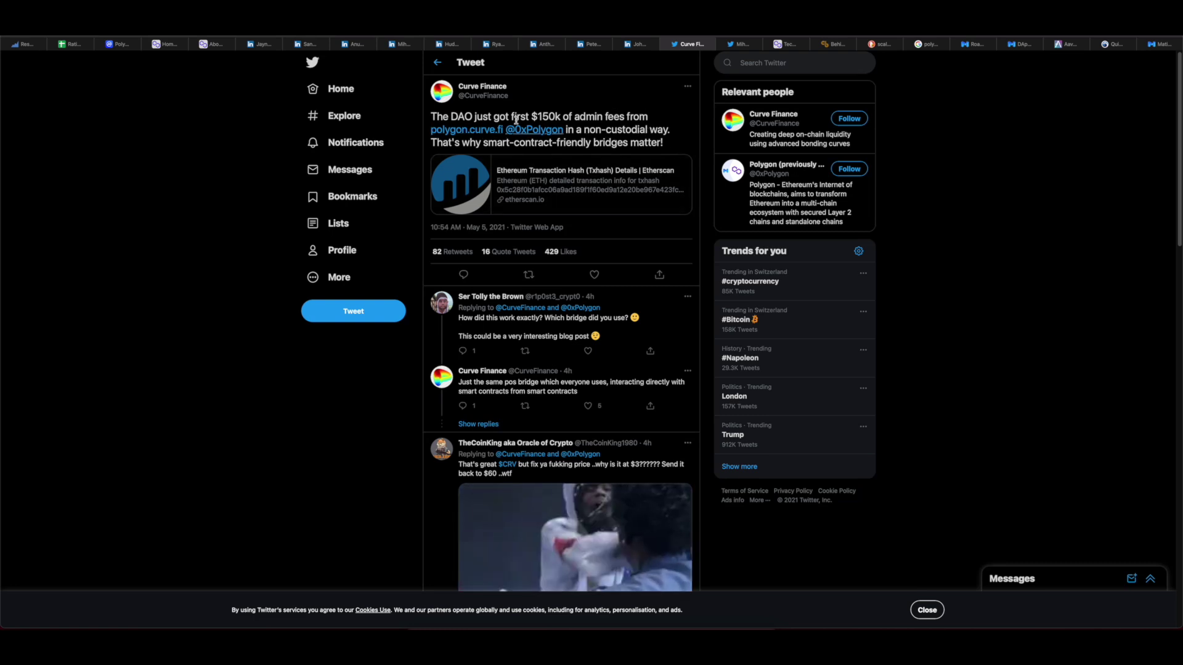
{"action": "left_click", "coordinate": [439, 64]}
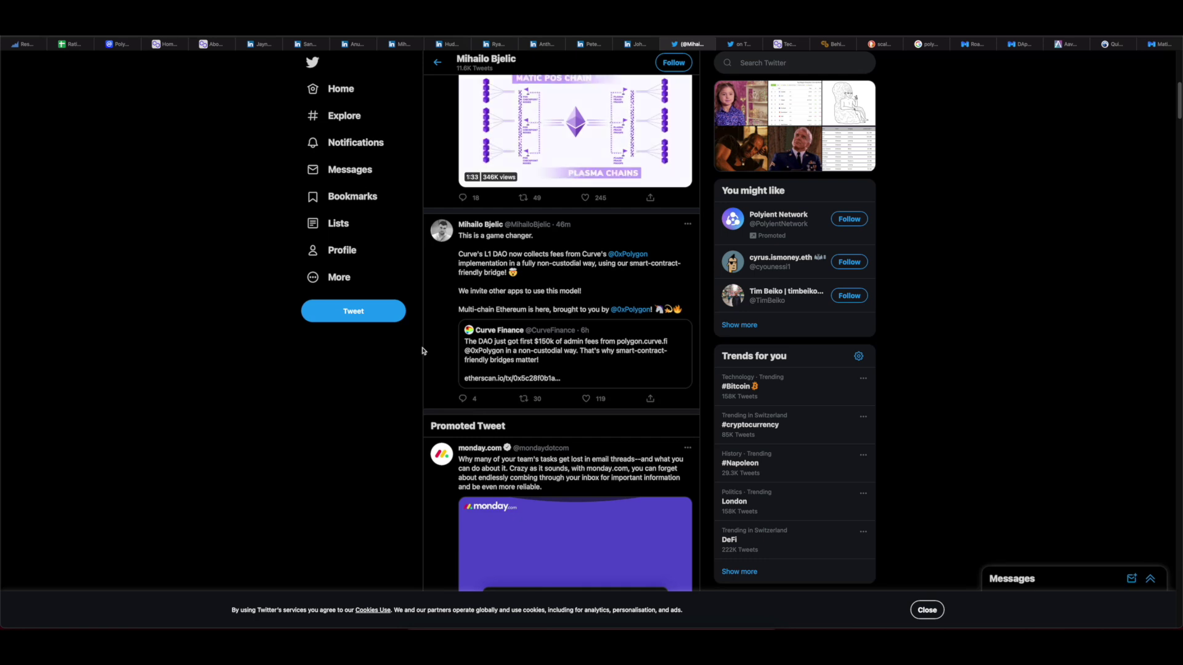
Step: Pause and mute the Polygon video in the Twitter feed at 0:27 to view the Matic PoS and Plasma chains diagram
{"action": "scroll", "coordinate": [421, 348], "scroll_direction": "up", "scroll_amount": 1}
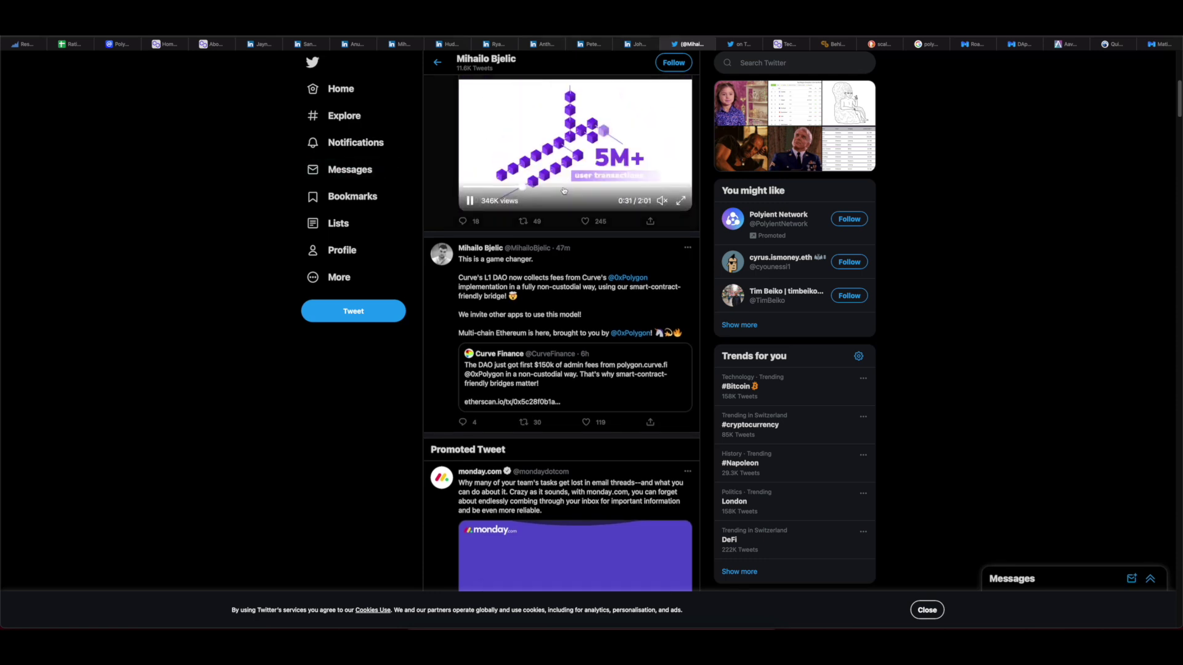
{"action": "left_click", "coordinate": [515, 186]}
{"action": "left_click", "coordinate": [471, 201]}
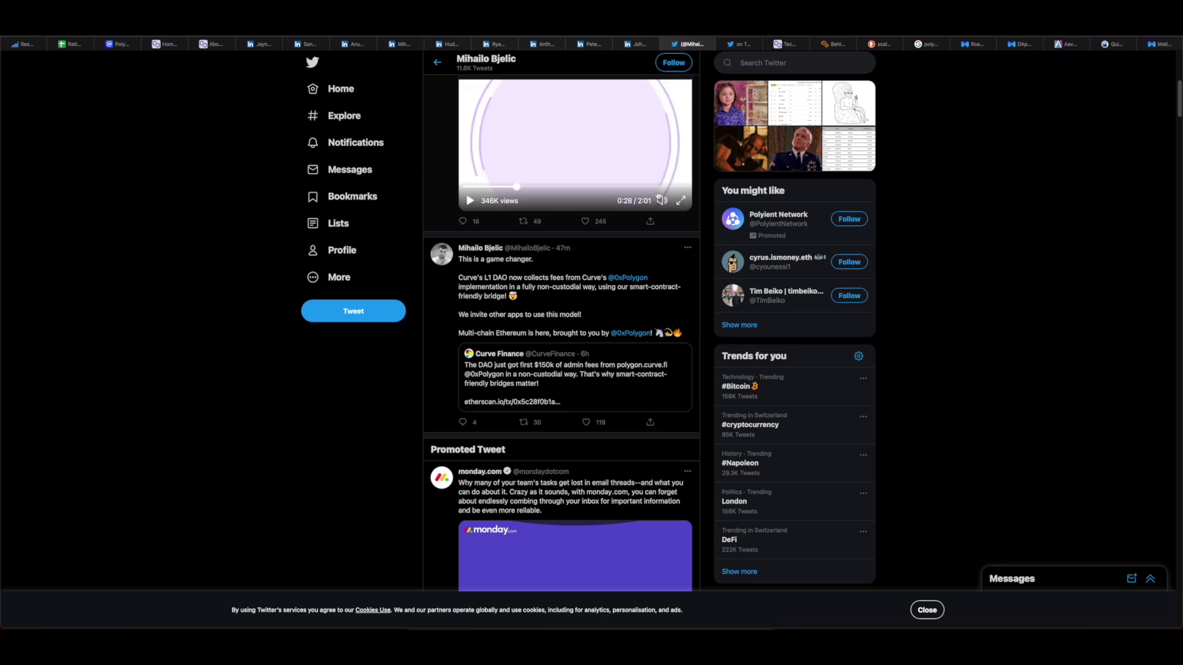
{"action": "key", "text": "m"}
{"action": "left_click", "coordinate": [516, 188]}
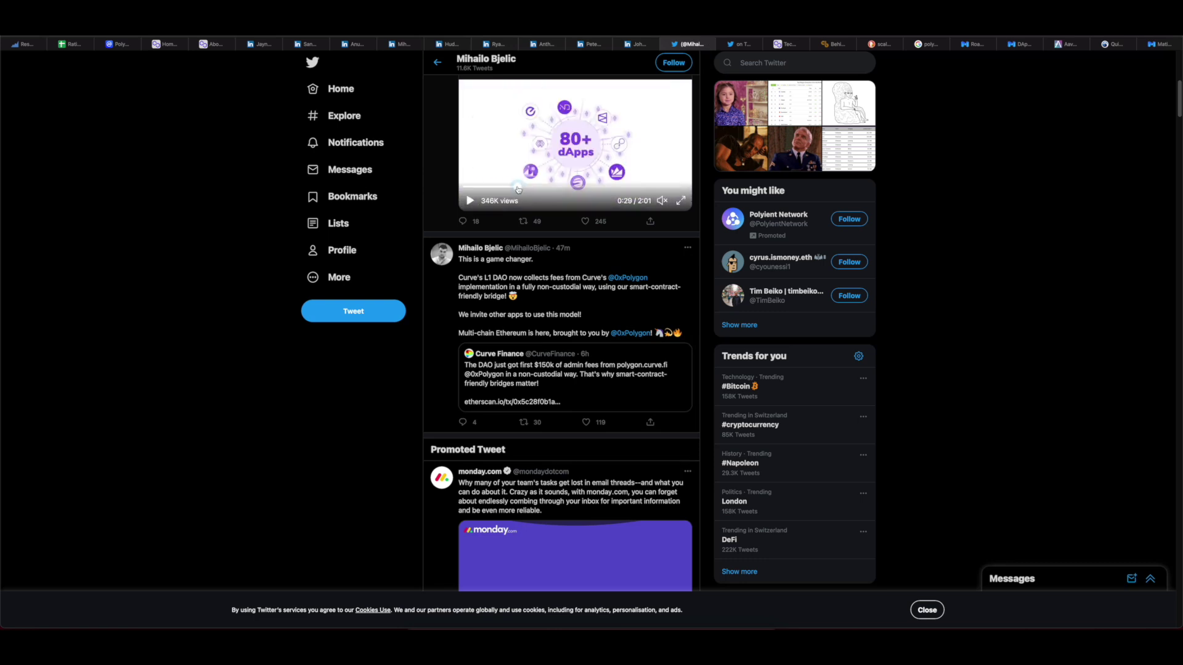
{"action": "left_click", "coordinate": [514, 188]}
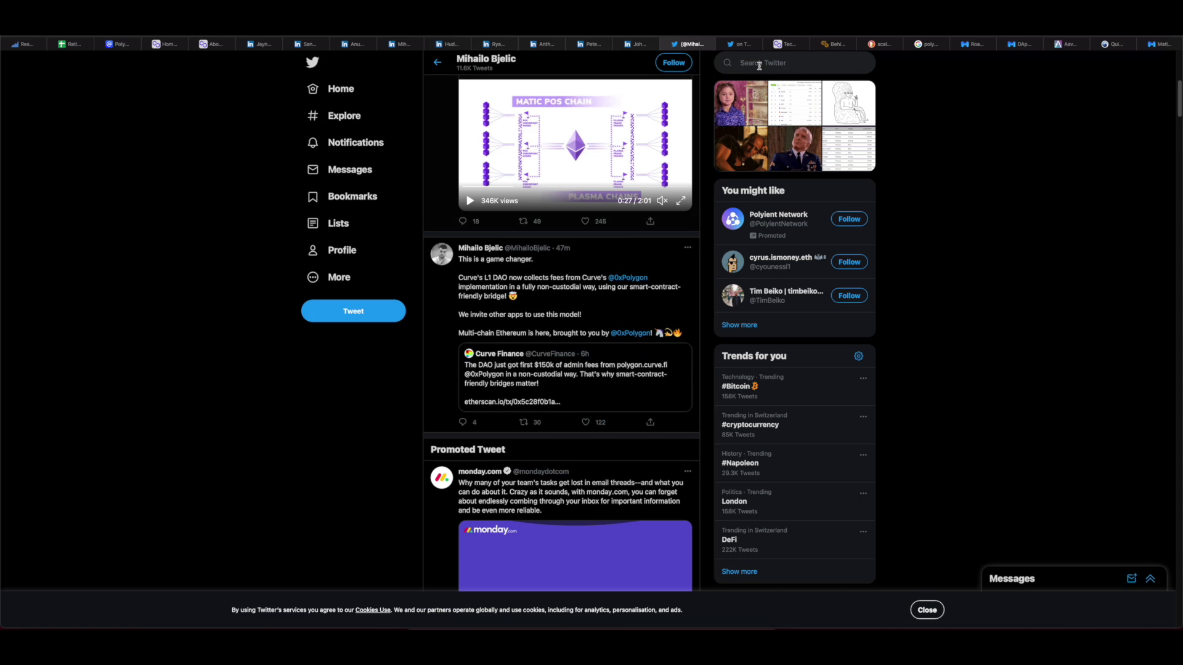
Step: Review Polygon's Architecture diagram and the Matic Bridge v2 transfer screenshot, and close the screenshot
{"action": "left_click", "coordinate": [782, 44]}
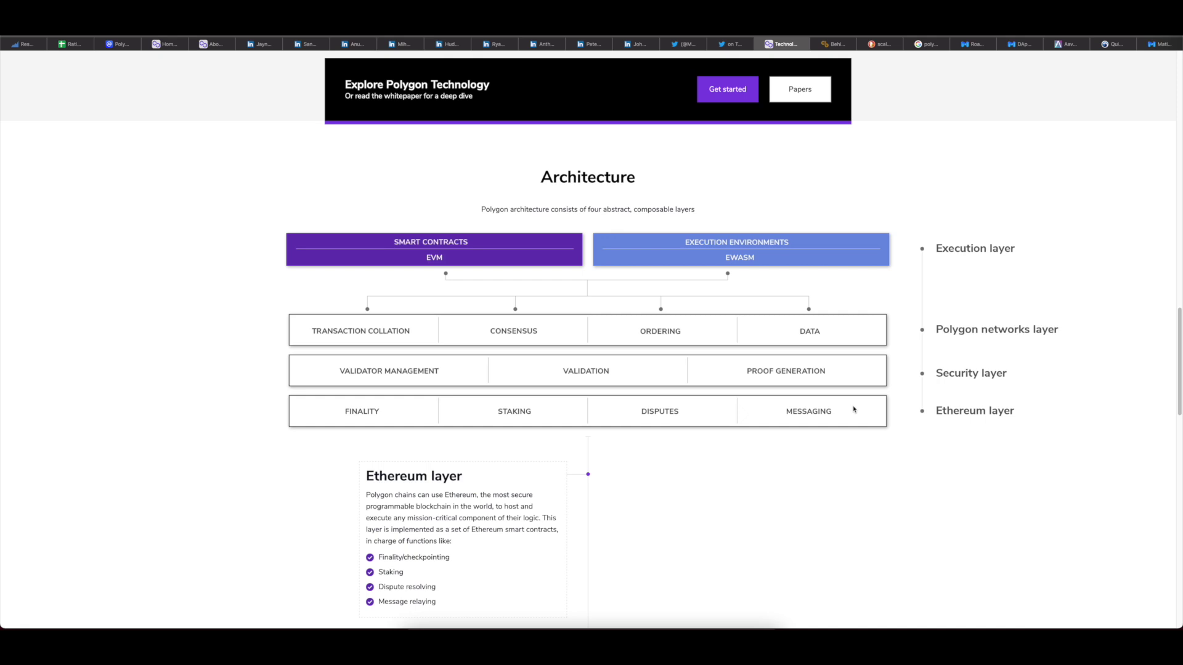
{"action": "key", "text": "super+space"}
{"action": "key", "text": "Return"}
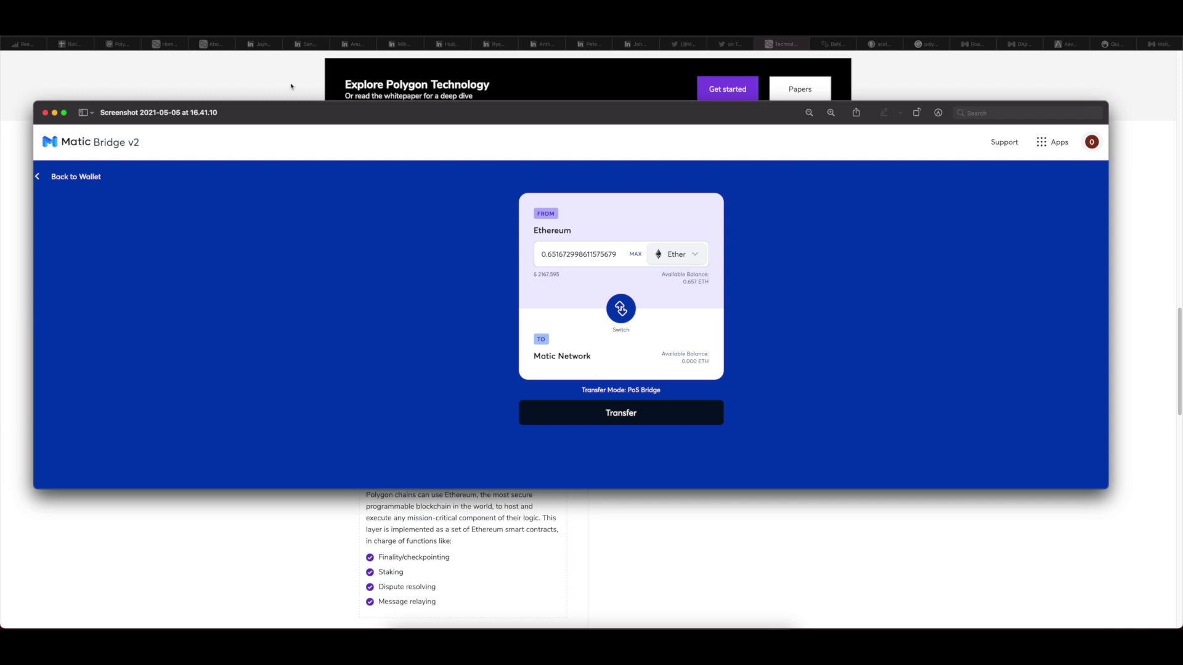
{"action": "key", "text": "super+w"}
Step: Enter a Produkt / Technologie rating of 8.25 for Polygon in the rating sheet
{"action": "left_click", "coordinate": [74, 44]}
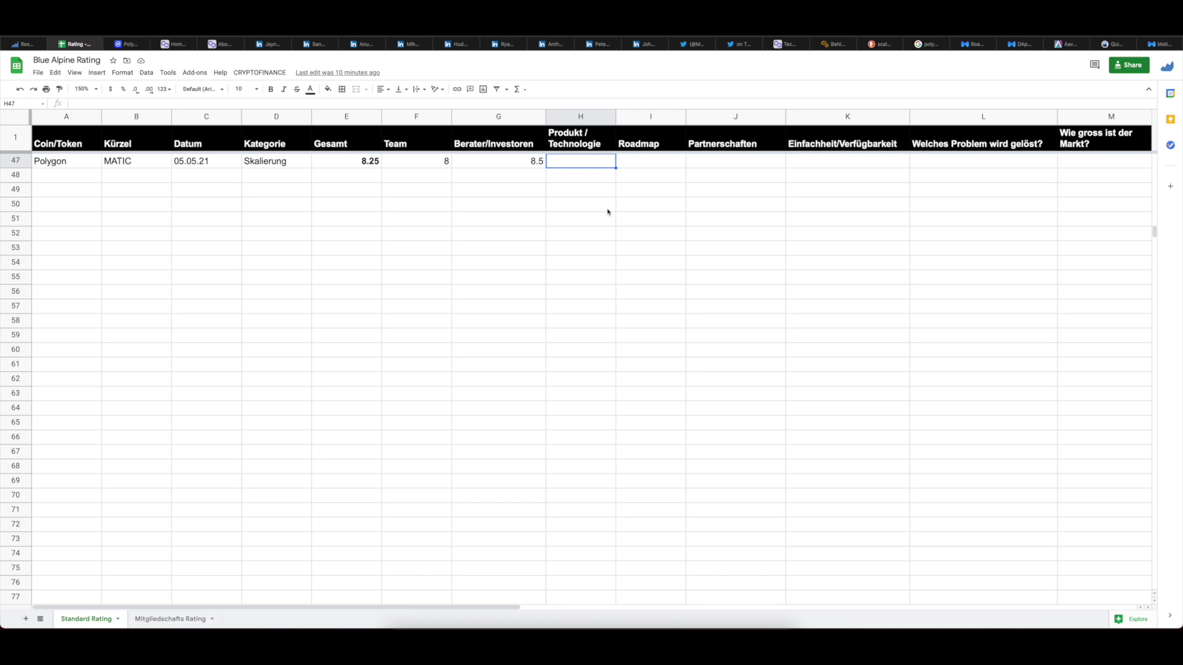
{"action": "type", "text": "8.25"}
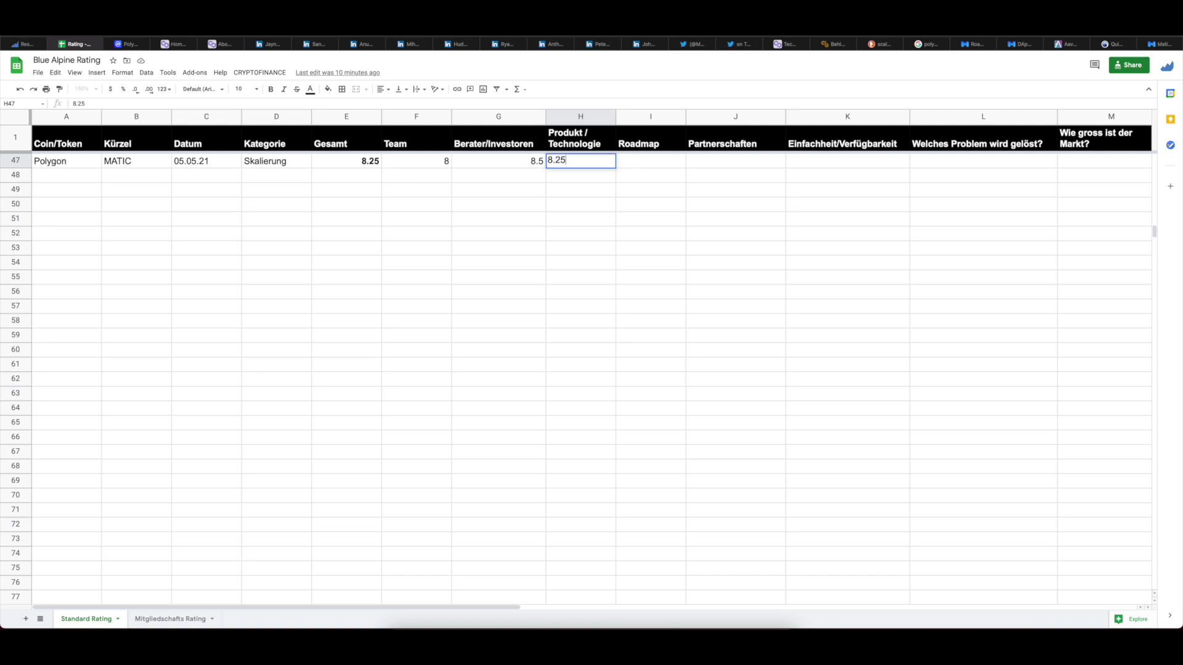
{"action": "key", "text": "Return"}
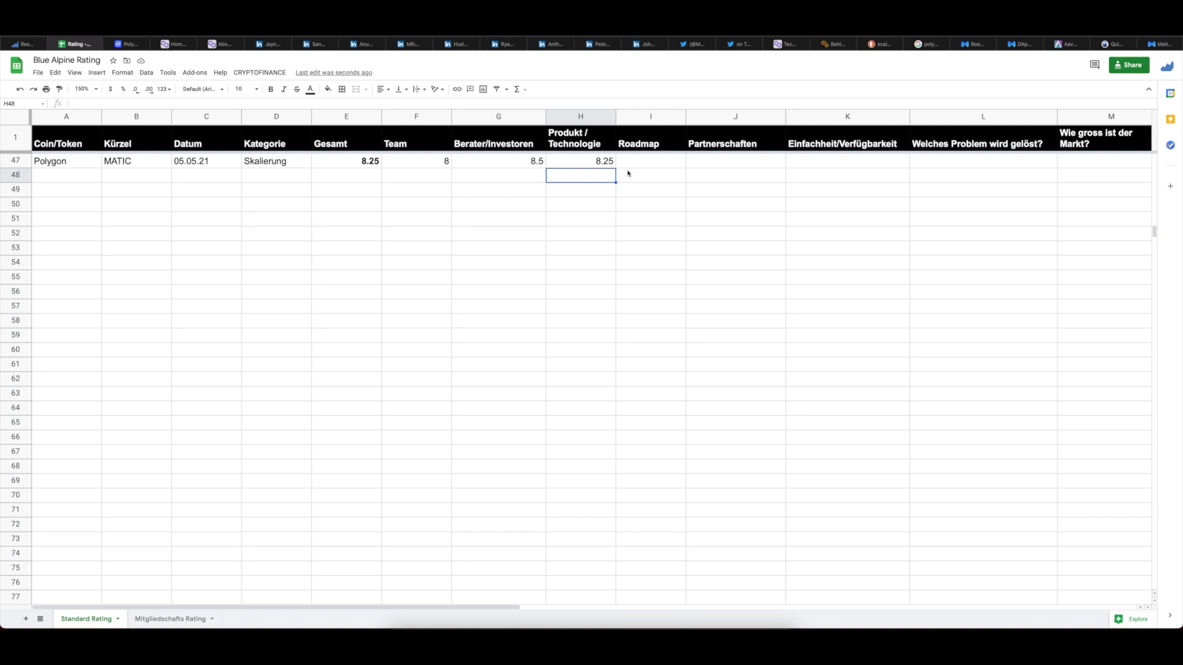
Step: Compare the market sizes and asset rates of Aave's V2 market and its Polygon market
{"action": "left_click", "coordinate": [1072, 44]}
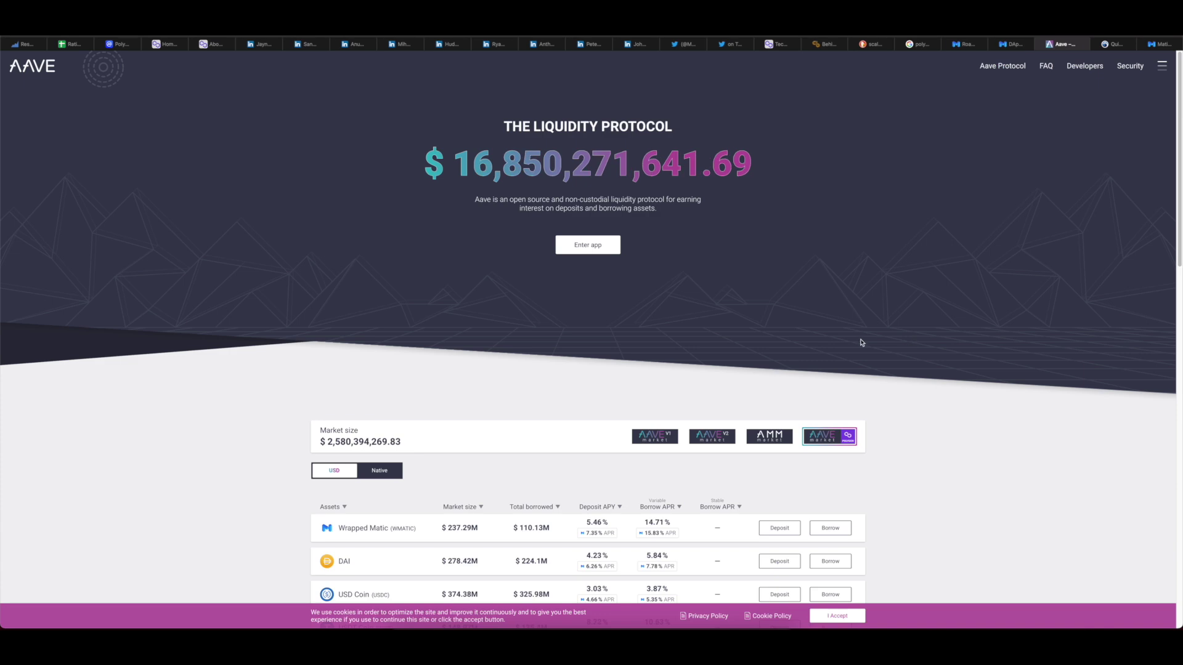
{"action": "left_click", "coordinate": [728, 446]}
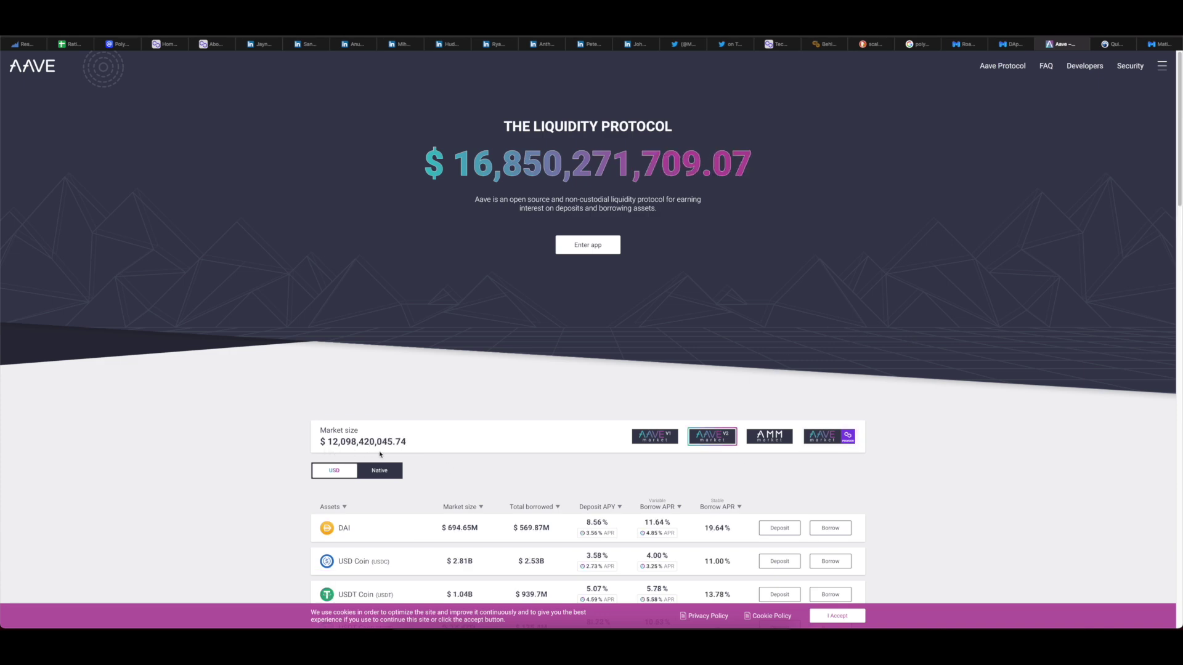
{"action": "left_click", "coordinate": [830, 437]}
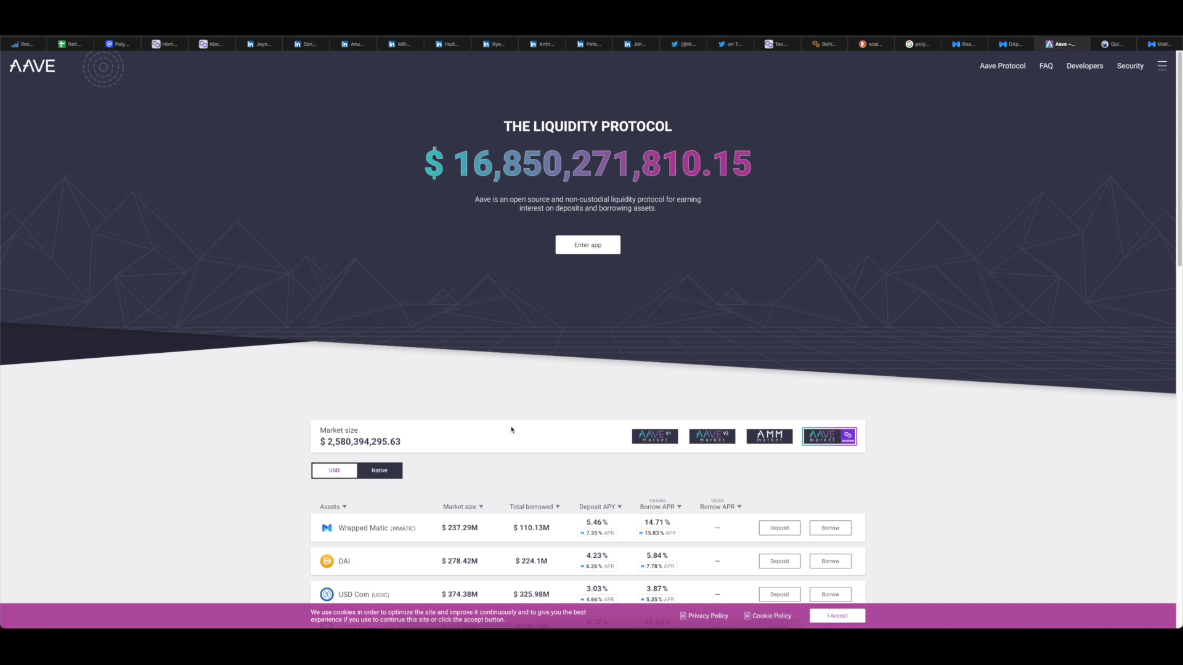
{"action": "scroll", "coordinate": [949, 404], "scroll_direction": "down", "scroll_amount": 4}
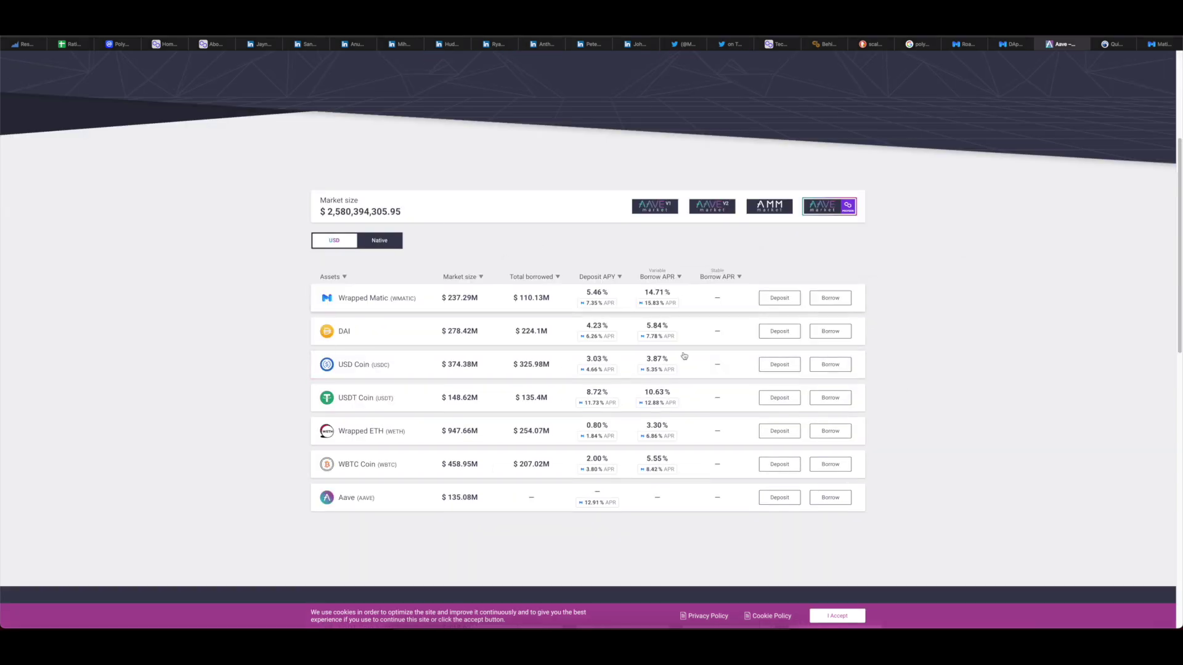
{"action": "left_click", "coordinate": [712, 206]}
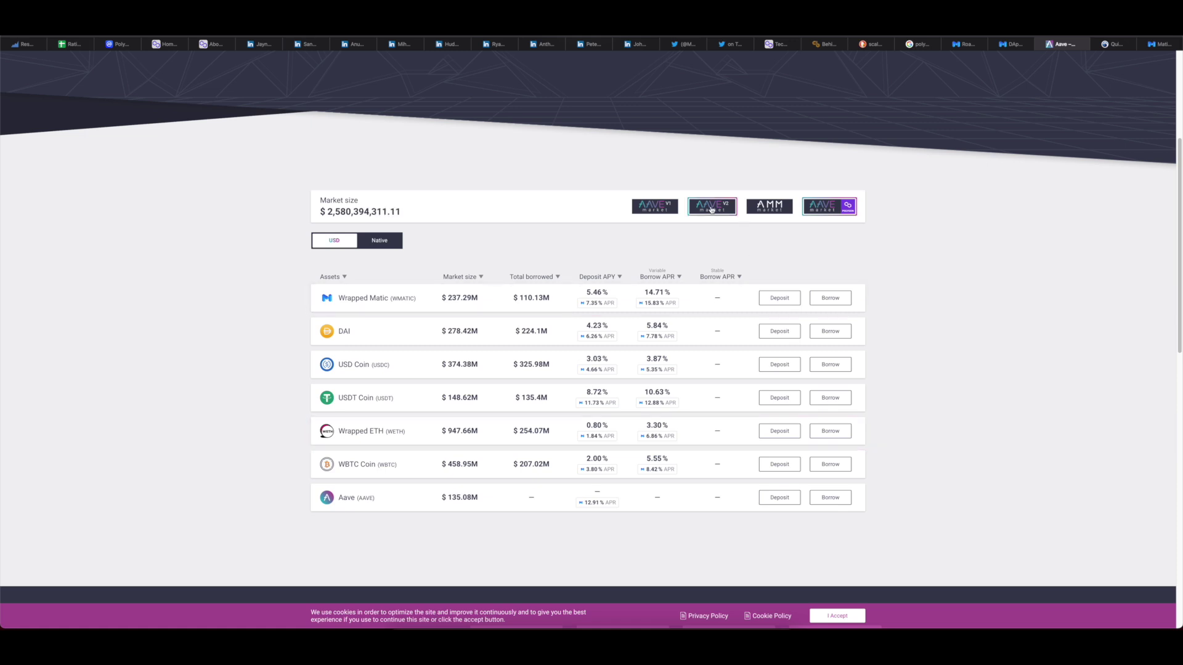
Step: Select Polygon's Roadmap rating cell and review Matic's Product Roadmap from Q2 2019 through Q1 2020
{"action": "left_click", "coordinate": [71, 43]}
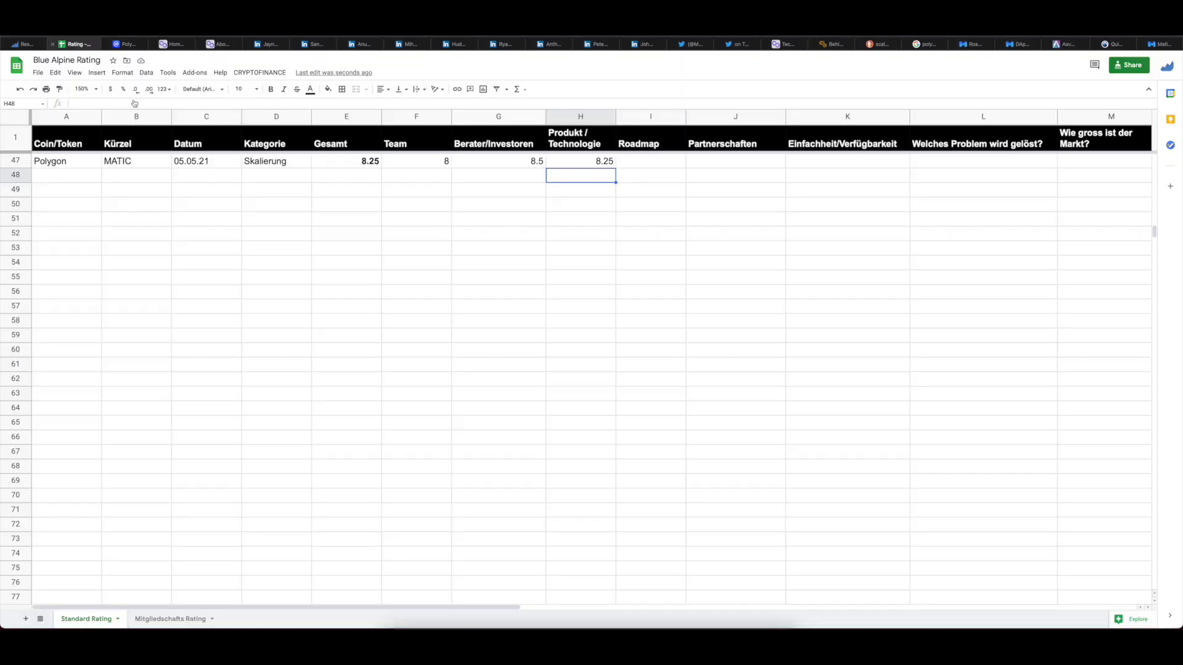
{"action": "left_click", "coordinate": [644, 164]}
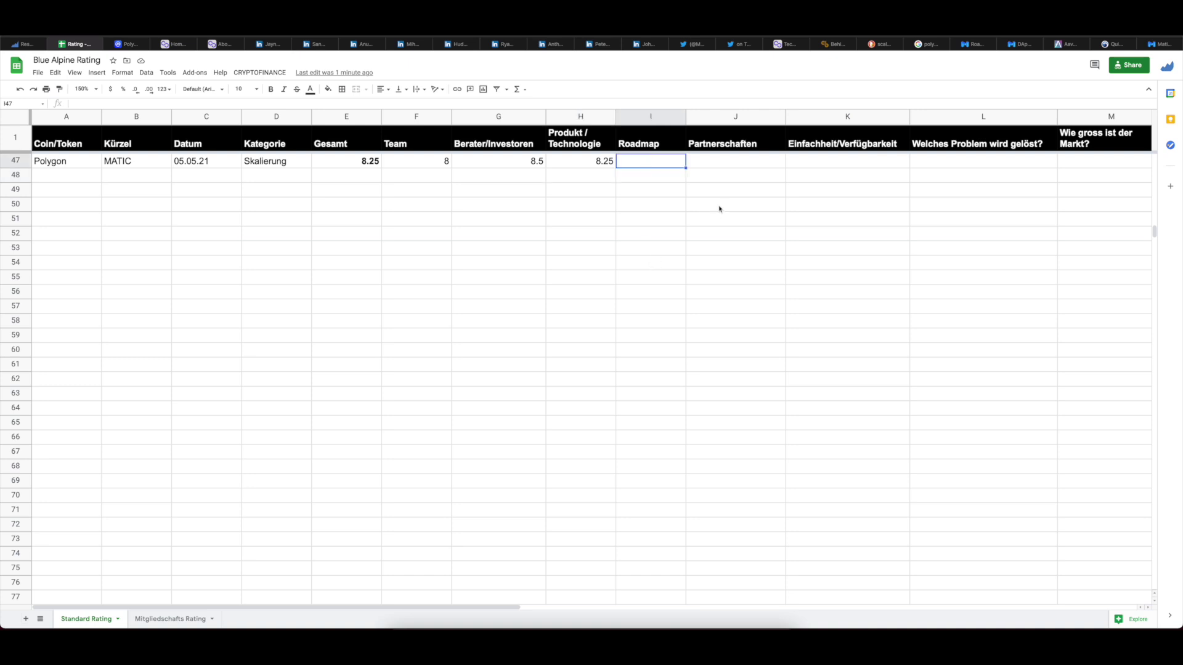
{"action": "left_click", "coordinate": [969, 43]}
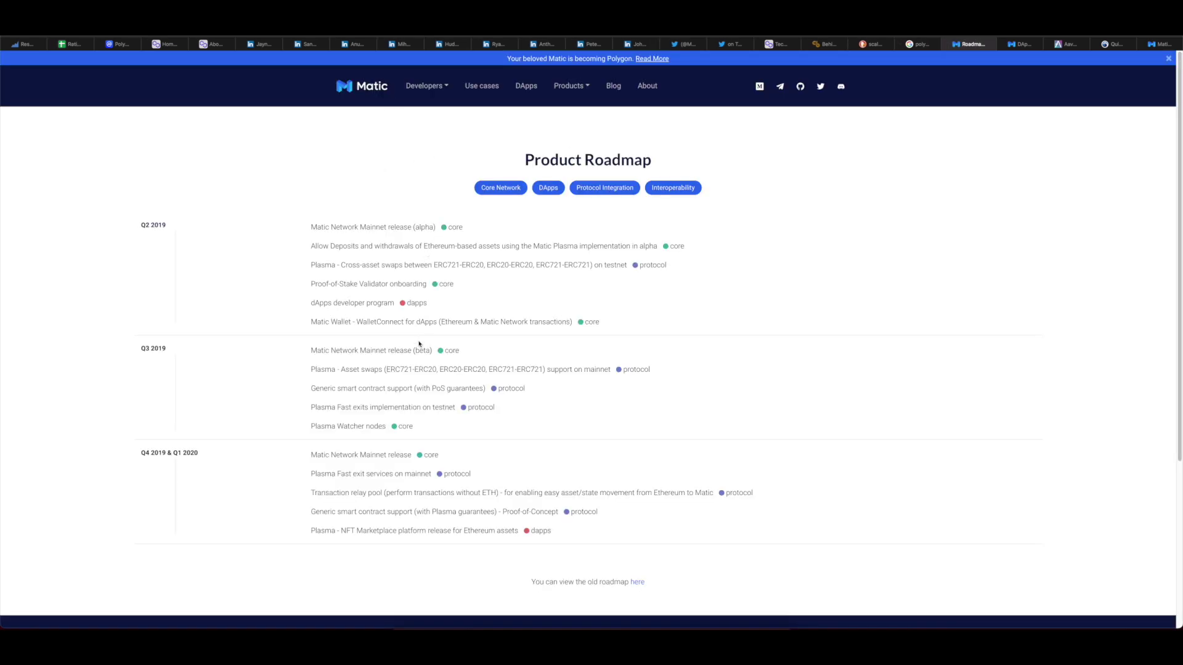
{"action": "scroll", "coordinate": [420, 344], "scroll_direction": "down", "scroll_amount": 1}
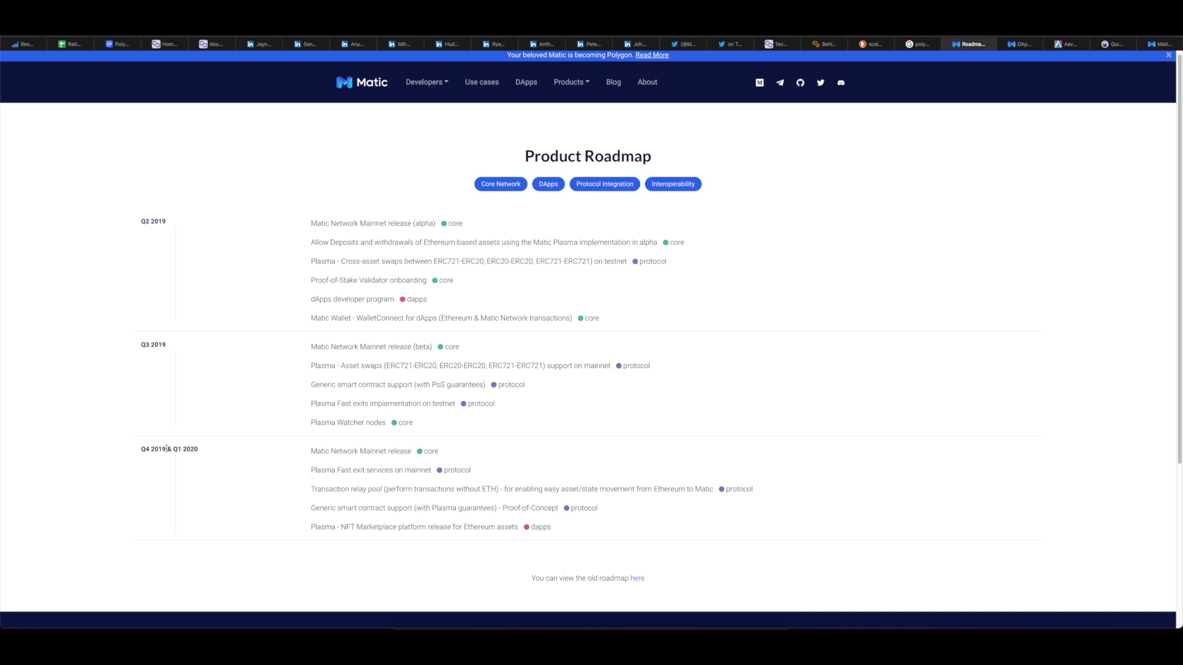
{"action": "left_click_drag", "start_coordinate": [173, 449], "coordinate": [198, 450]}
Step: Enter a Roadmap rating of 6.5 for Polygon in the rating sheet
{"action": "left_click", "coordinate": [71, 44]}
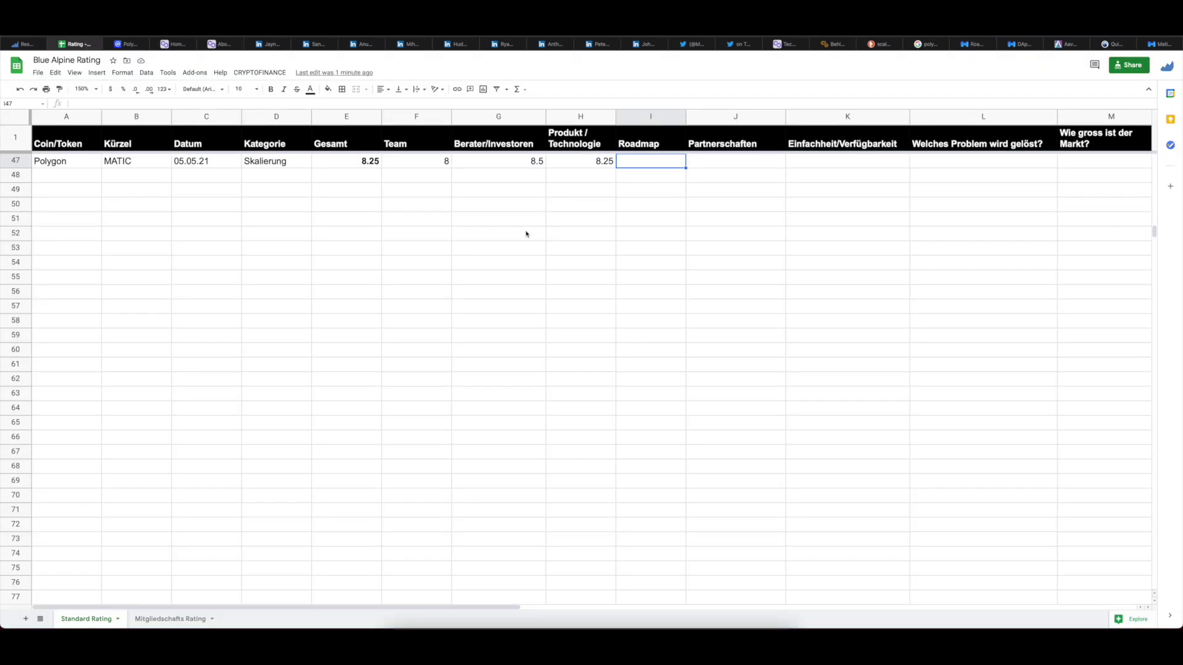
{"action": "type", "text": "6.5"}
{"action": "key", "text": "Return"}
Step: Highlight Polygon's Roadmap rating cell with a yellow fill
{"action": "key", "text": "Up"}
{"action": "left_click", "coordinate": [328, 88]}
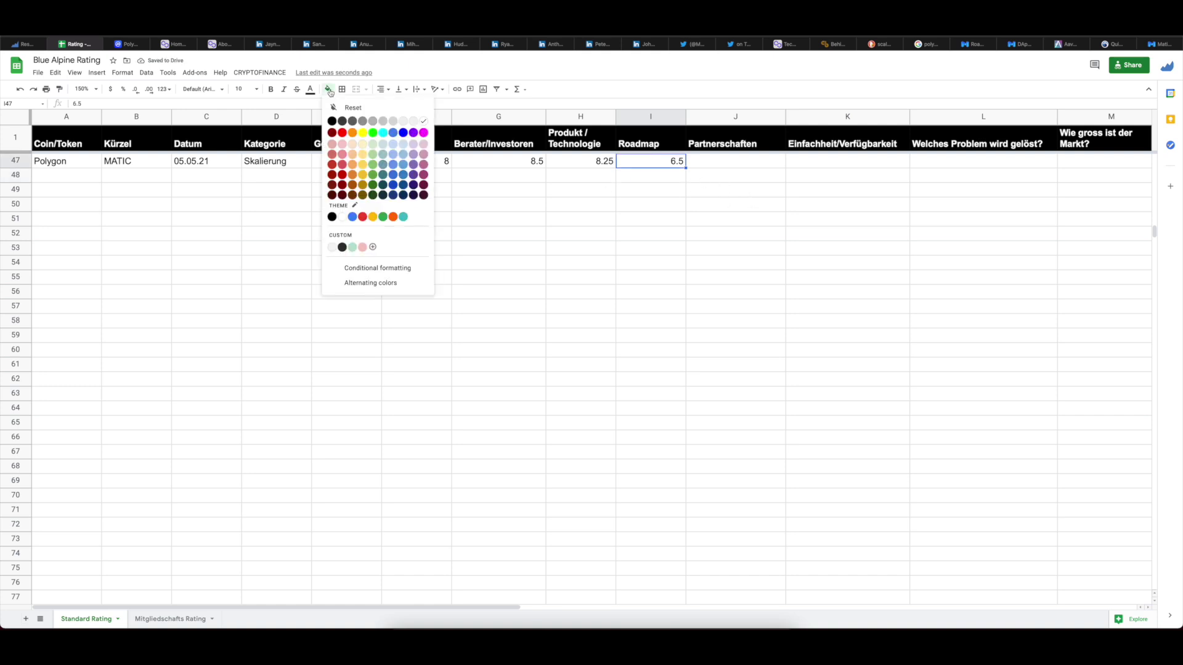
{"action": "left_click", "coordinate": [362, 133]}
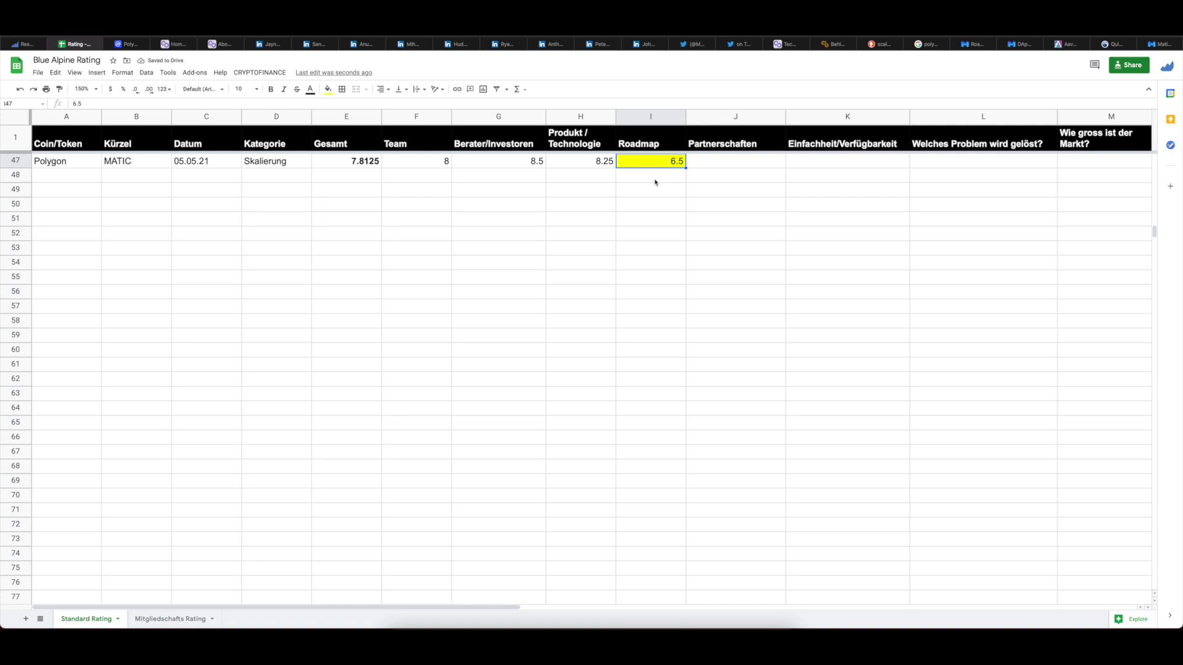
Step: Review the DApps built on Matic and the Platform Partners listed on Matic's website
{"action": "left_click", "coordinate": [1018, 43]}
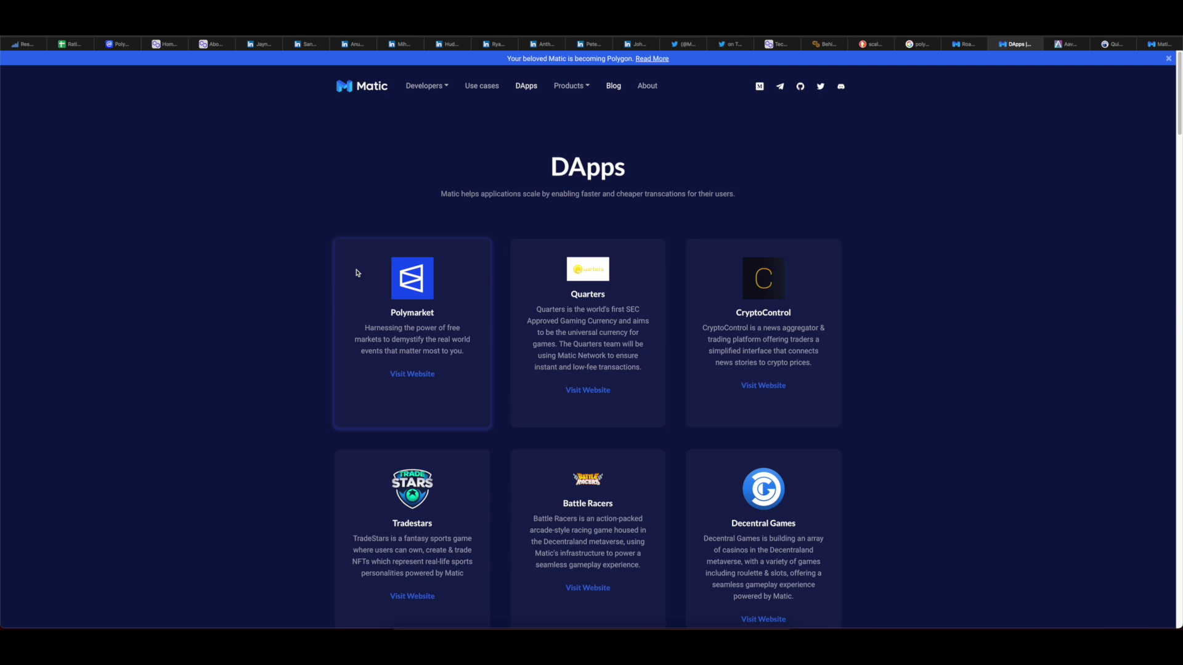
{"action": "scroll", "coordinate": [328, 274], "scroll_direction": "down", "scroll_amount": 1}
{"action": "scroll", "coordinate": [328, 272], "scroll_direction": "up", "scroll_amount": 1}
{"action": "scroll", "coordinate": [232, 323], "scroll_direction": "down", "scroll_amount": 2}
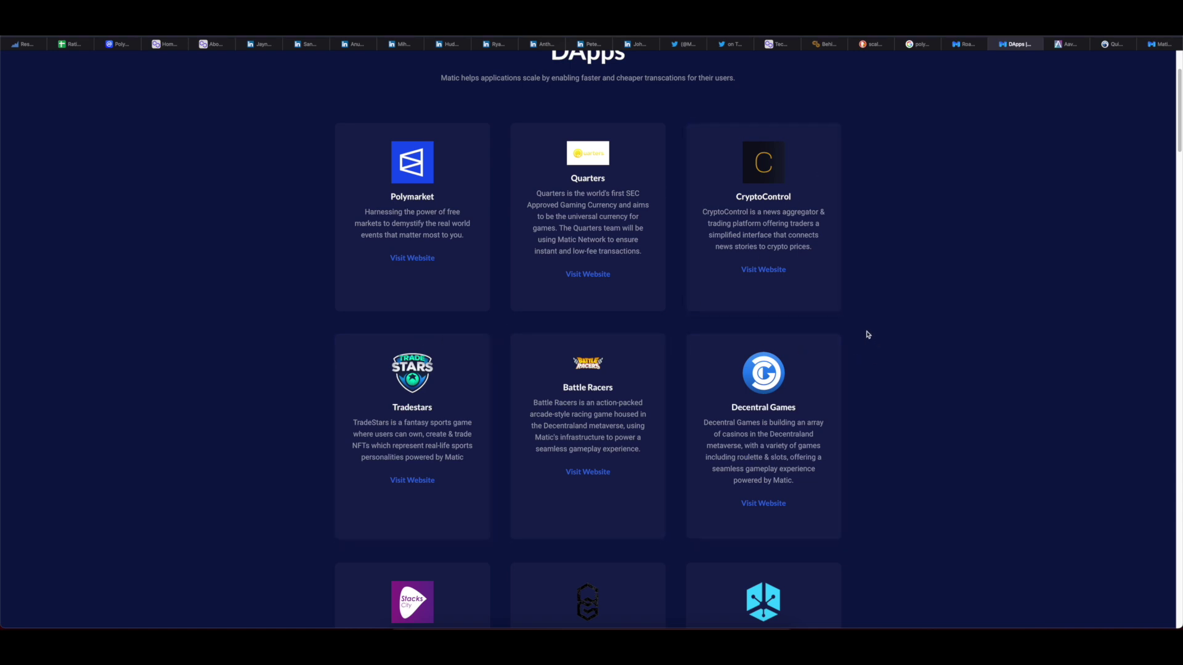
{"action": "scroll", "coordinate": [868, 335], "scroll_direction": "down", "scroll_amount": 4}
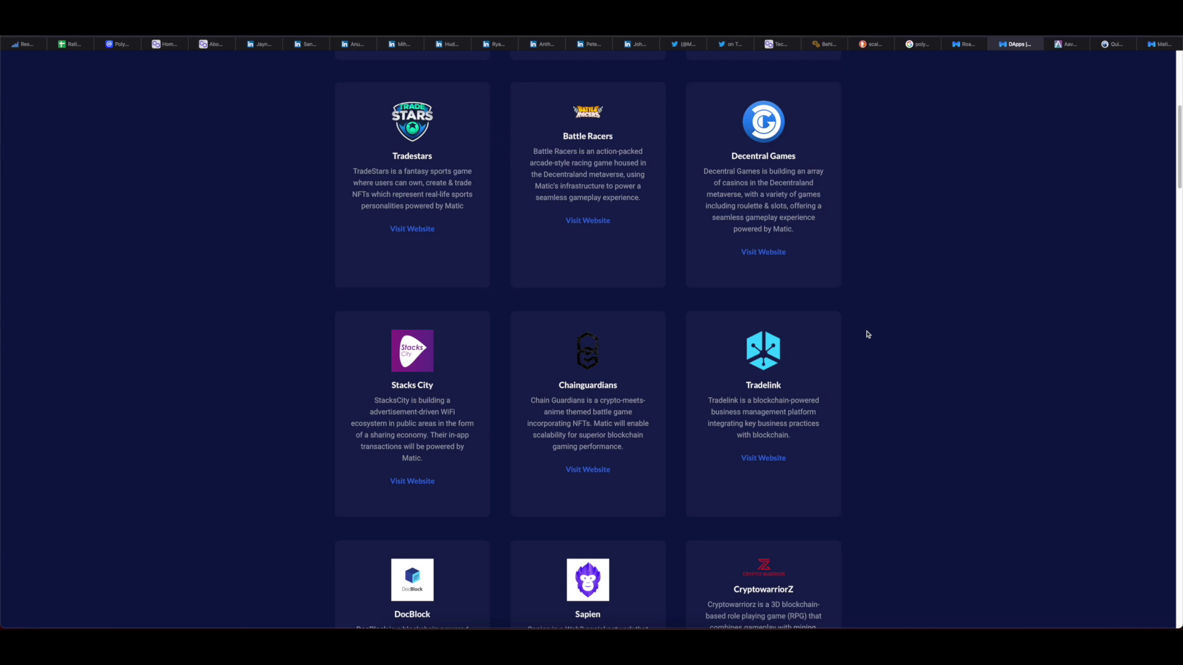
{"action": "scroll", "coordinate": [868, 335], "scroll_direction": "down", "scroll_amount": 12}
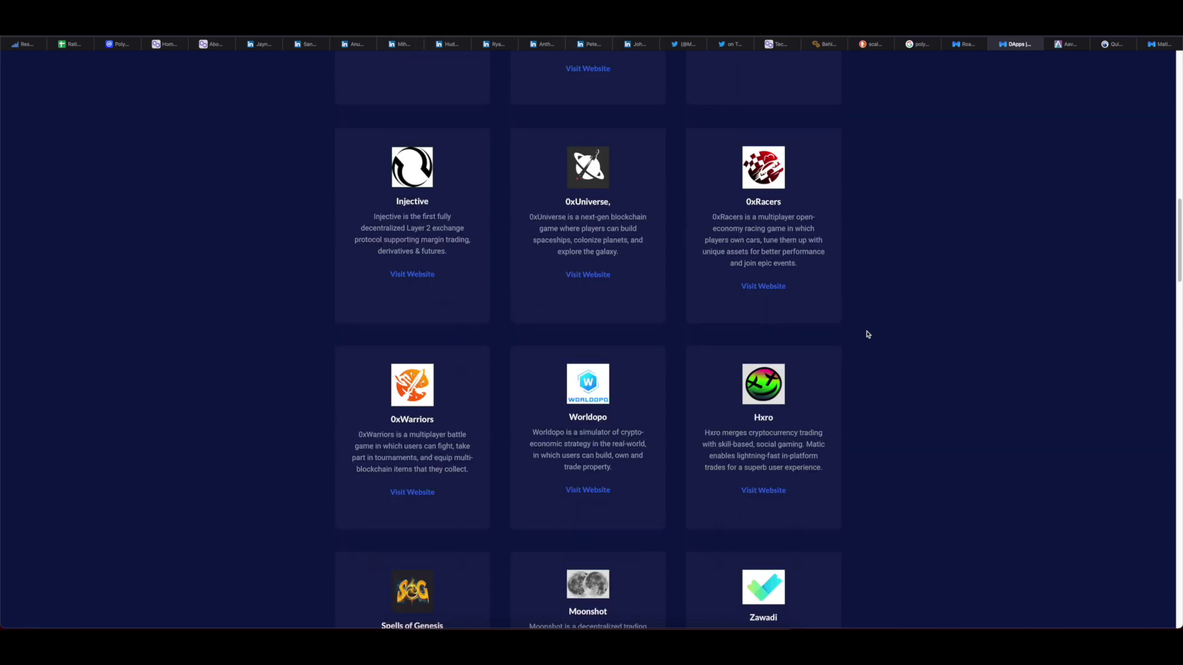
{"action": "scroll", "coordinate": [868, 335], "scroll_direction": "down", "scroll_amount": 6}
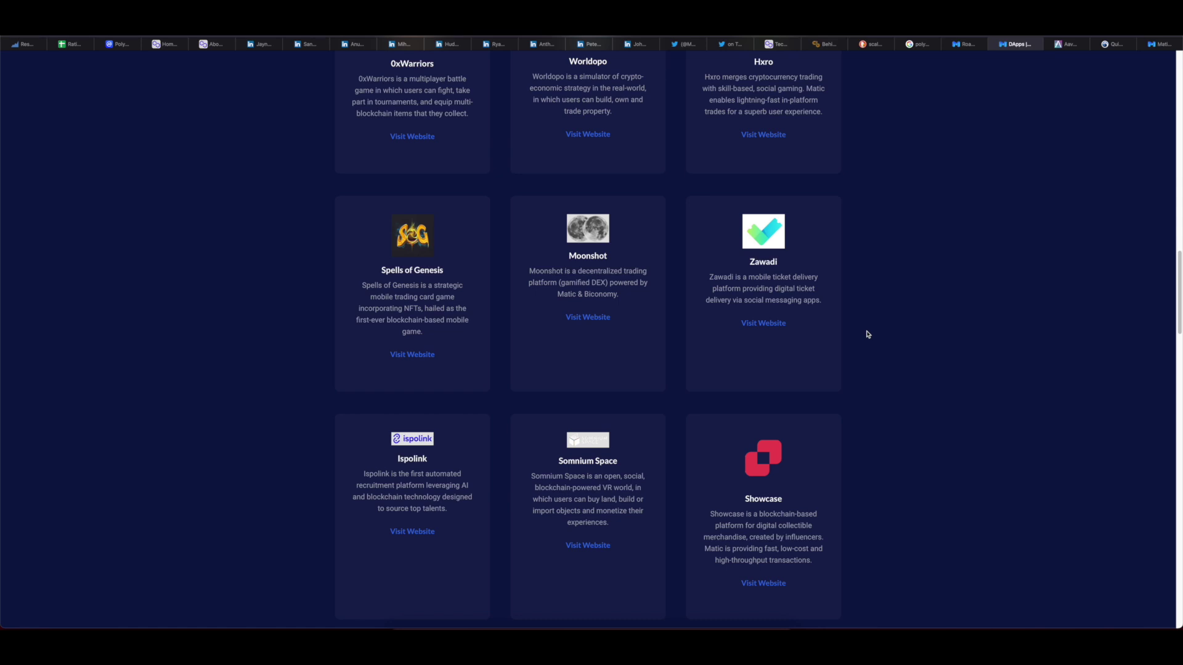
{"action": "scroll", "coordinate": [869, 335], "scroll_direction": "down", "scroll_amount": 9}
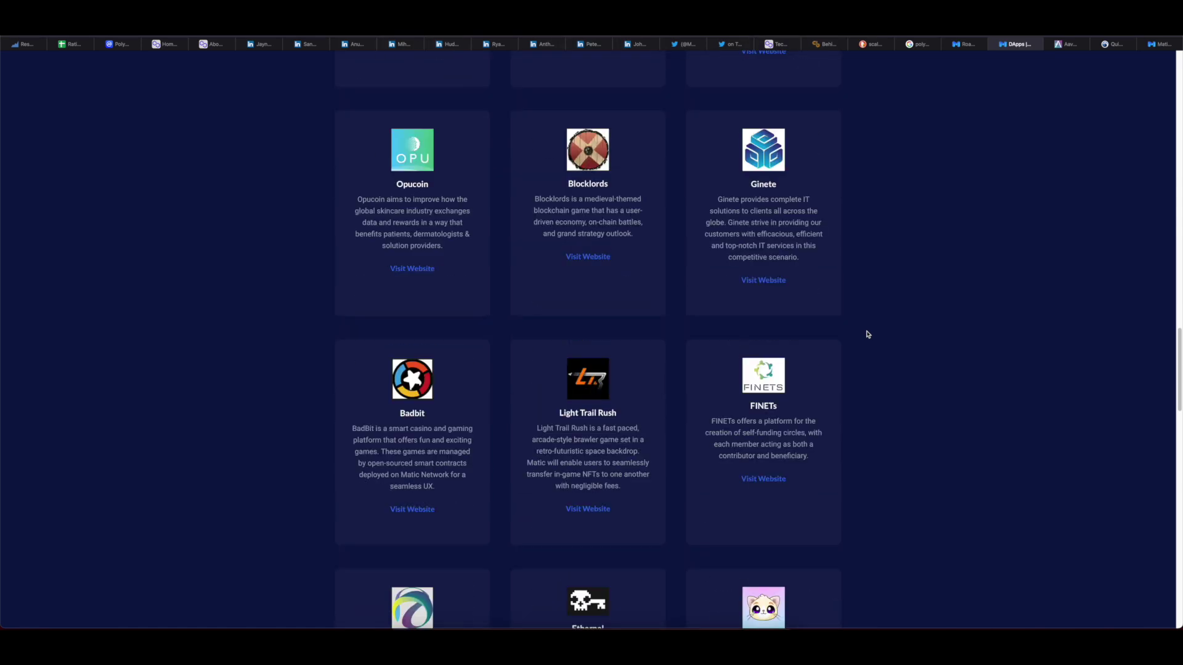
{"action": "scroll", "coordinate": [868, 334], "scroll_direction": "down", "scroll_amount": 7}
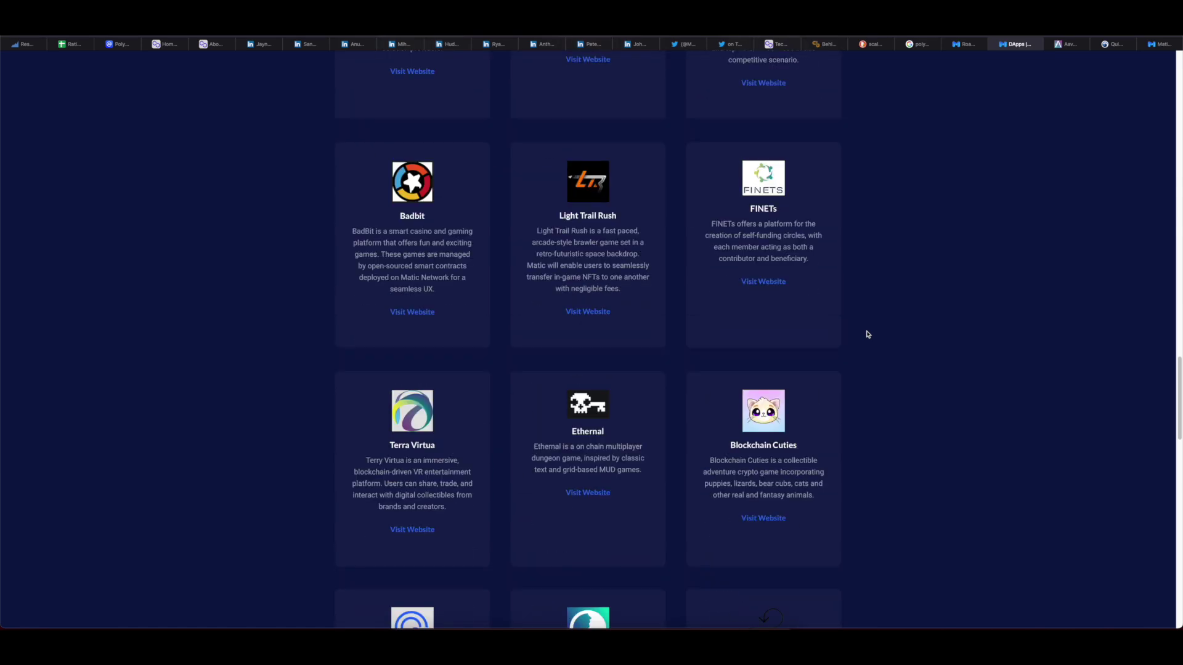
{"action": "scroll", "coordinate": [867, 335], "scroll_direction": "down", "scroll_amount": 12}
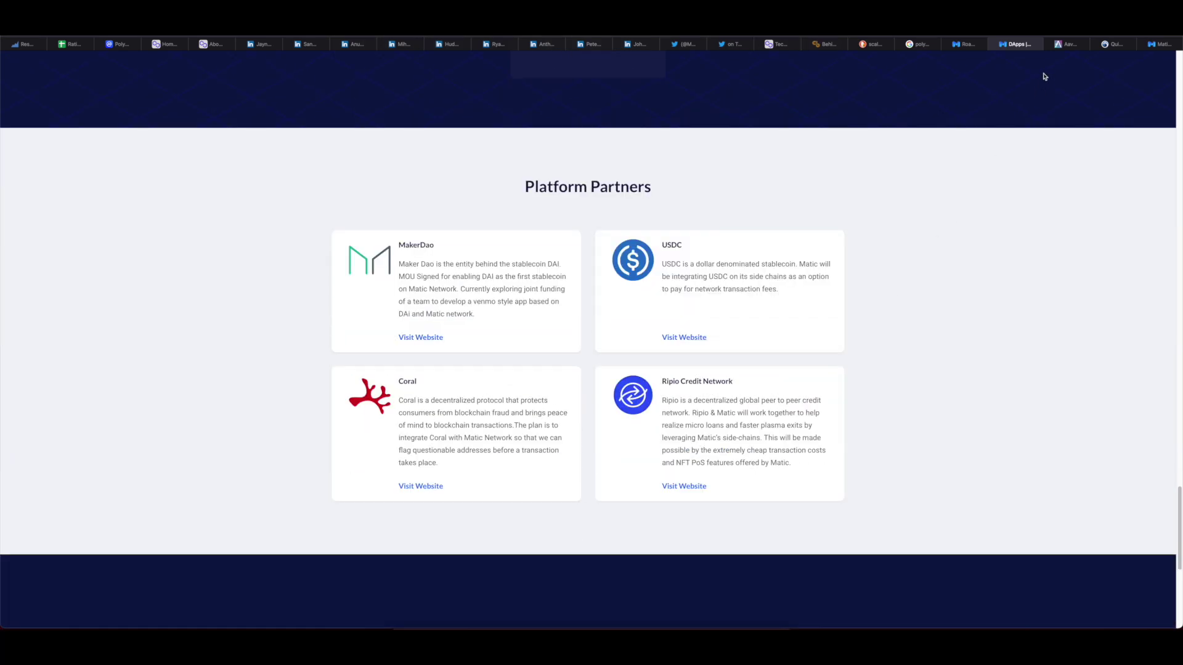
Step: Revisit the tweet about Curve's Polygon fees and view the market size and assets of Aave's Polygon market
{"action": "left_click", "coordinate": [1066, 44]}
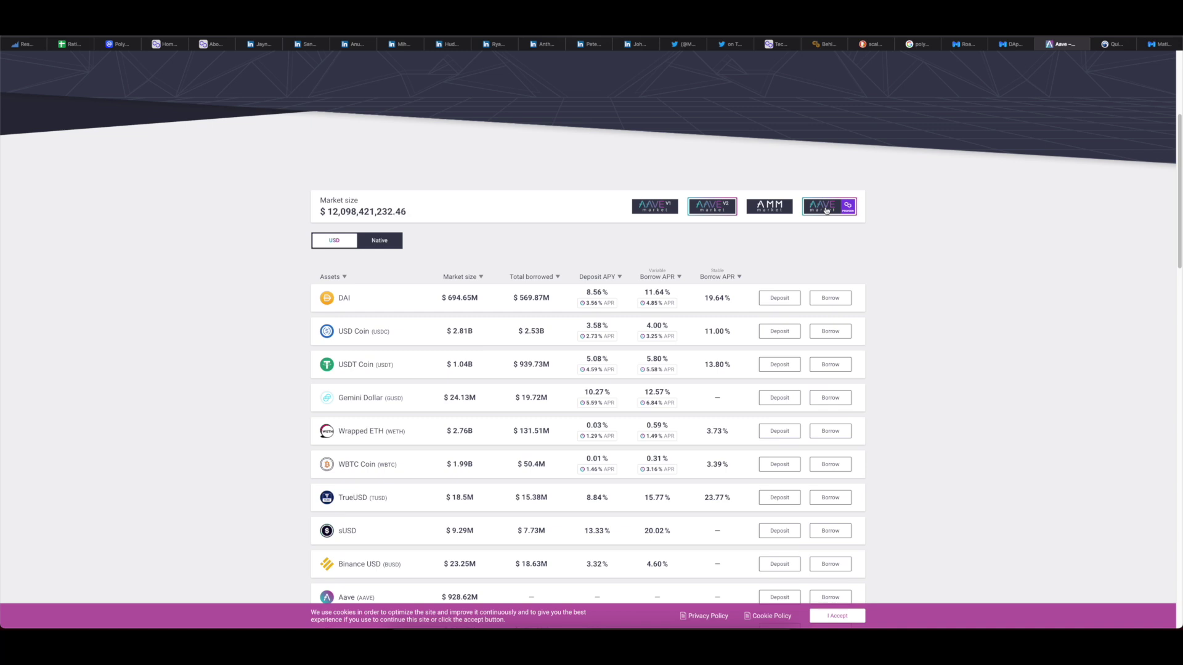
{"action": "left_click", "coordinate": [691, 46]}
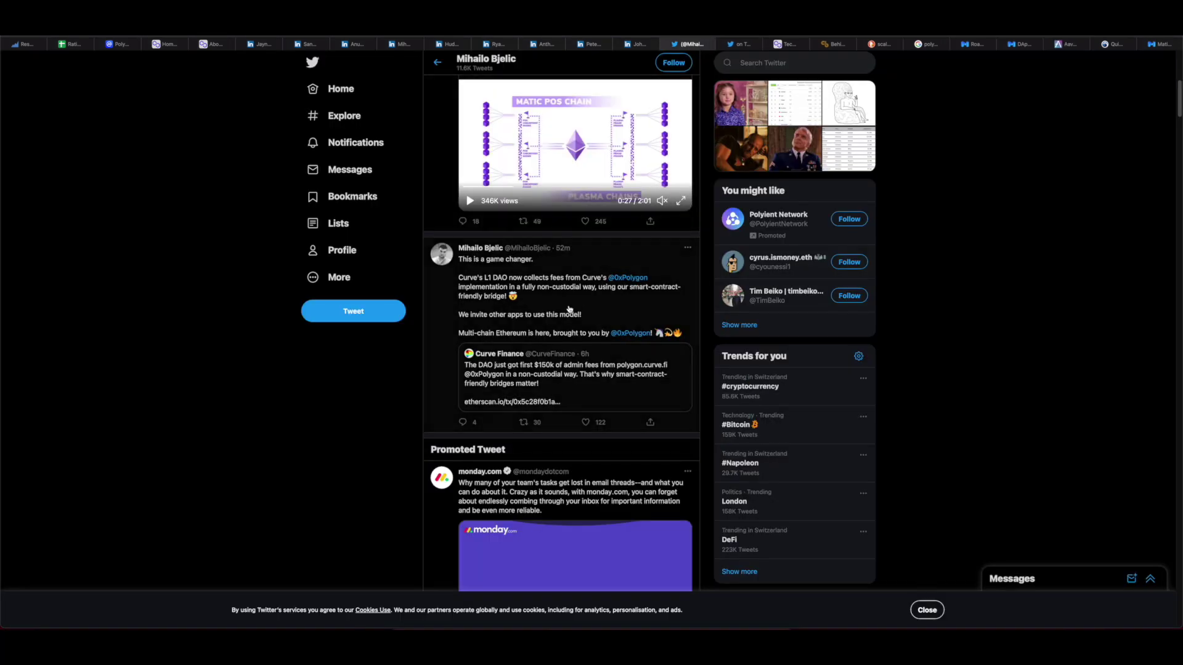
{"action": "scroll", "coordinate": [893, 123], "scroll_direction": "down", "scroll_amount": 1}
{"action": "left_click", "coordinate": [1064, 45]}
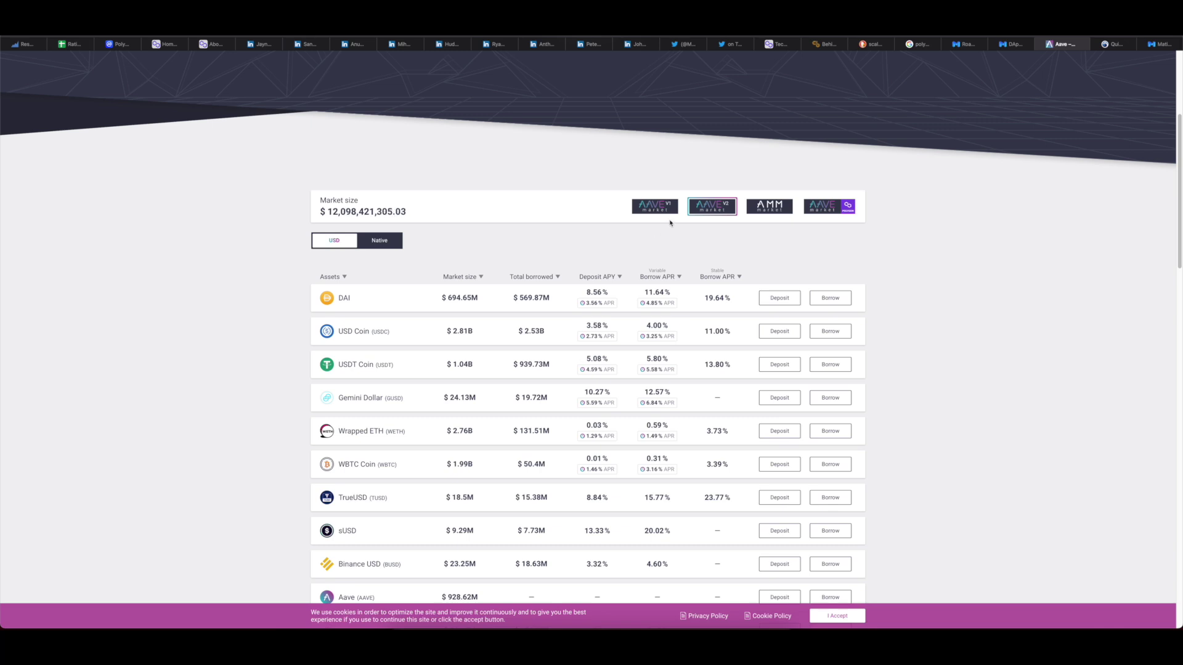
{"action": "left_click", "coordinate": [830, 206]}
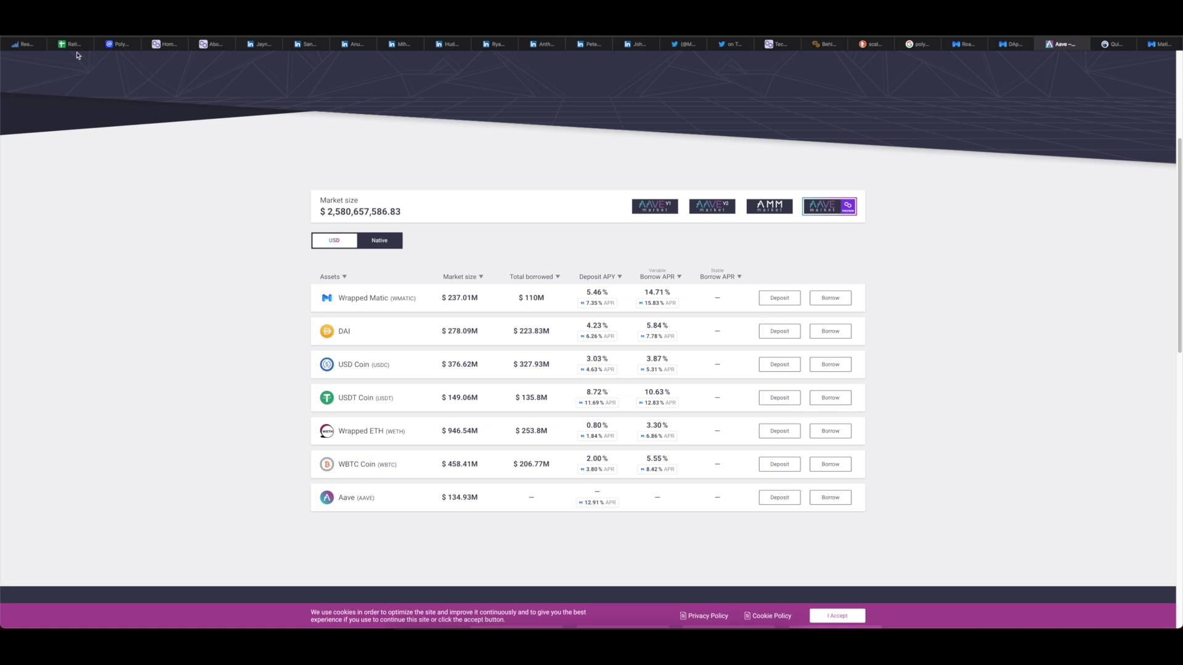
Step: Enter a Partnerschaften rating of 7.75 for Polygon in the rating sheet
{"action": "left_click", "coordinate": [77, 46]}
{"action": "left_click", "coordinate": [713, 162]}
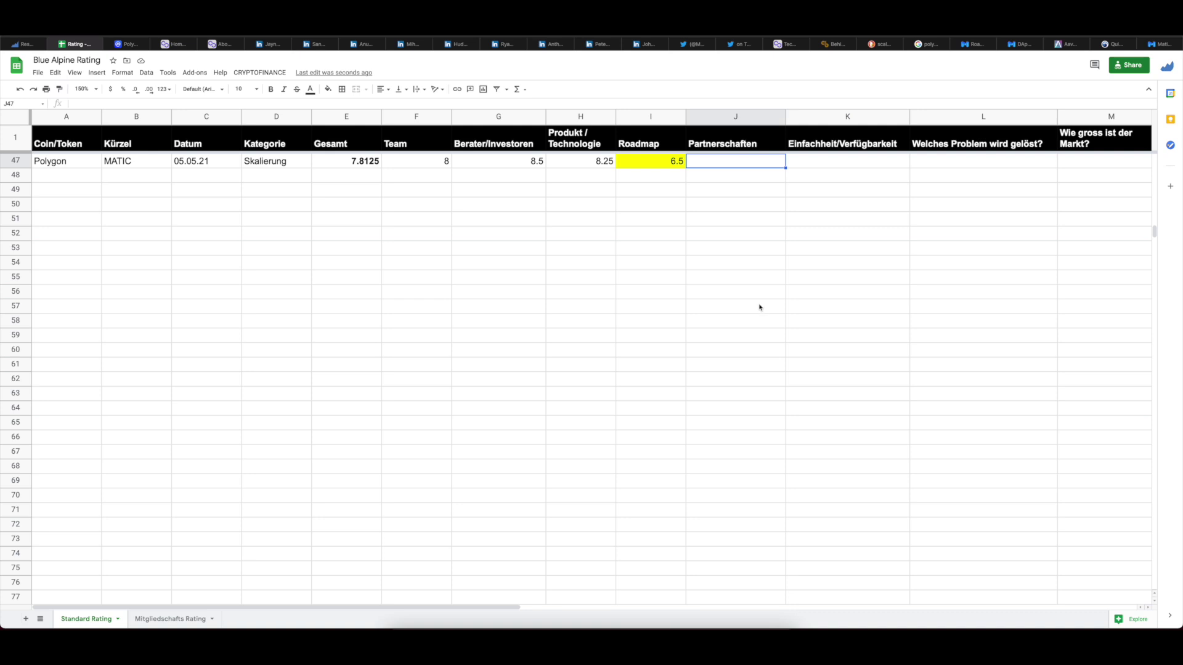
{"action": "type", "text": "7.75"}
{"action": "key", "text": "Return"}
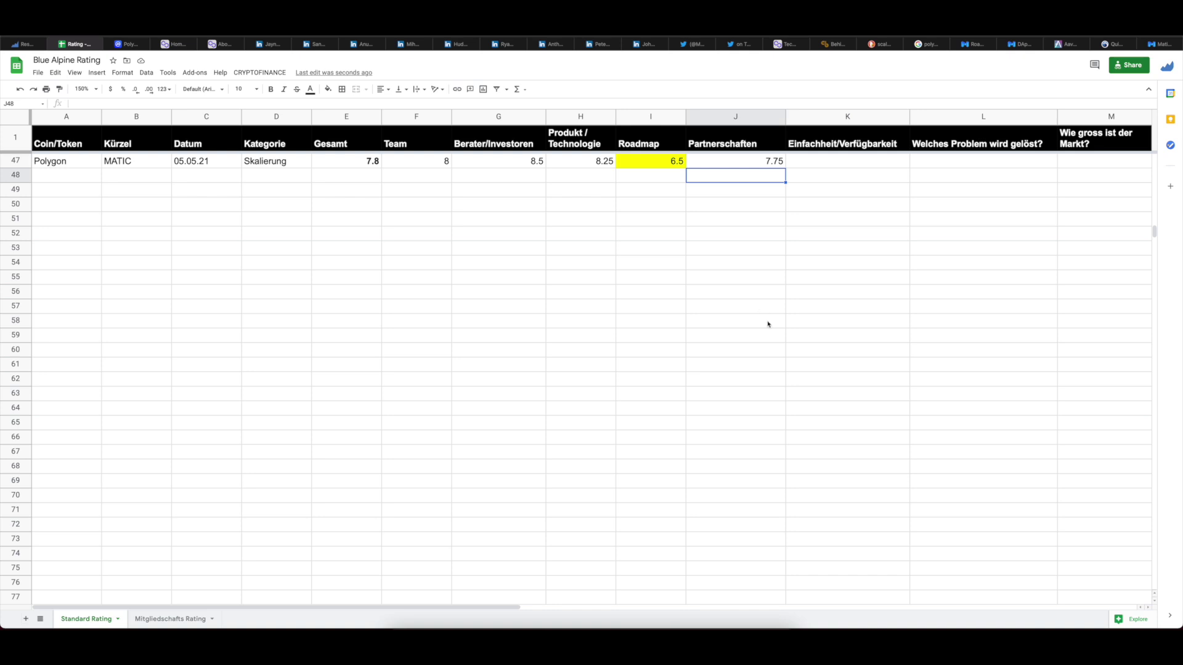
Step: Select Polygon's Einfachheit/Verfügbarkeit cell, then examine the exchanges trading MATIC on CoinMarketCap and the Coinbase wallet engineering head's LinkedIn experience
{"action": "key", "text": "Up"}
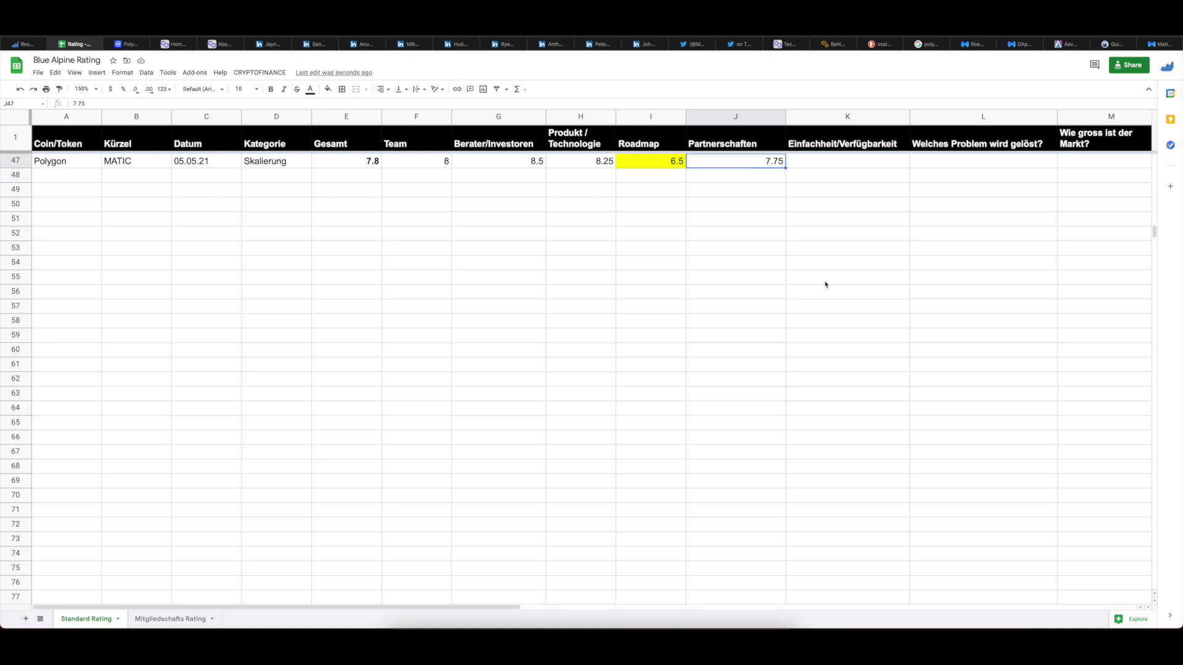
{"action": "key", "text": "Right"}
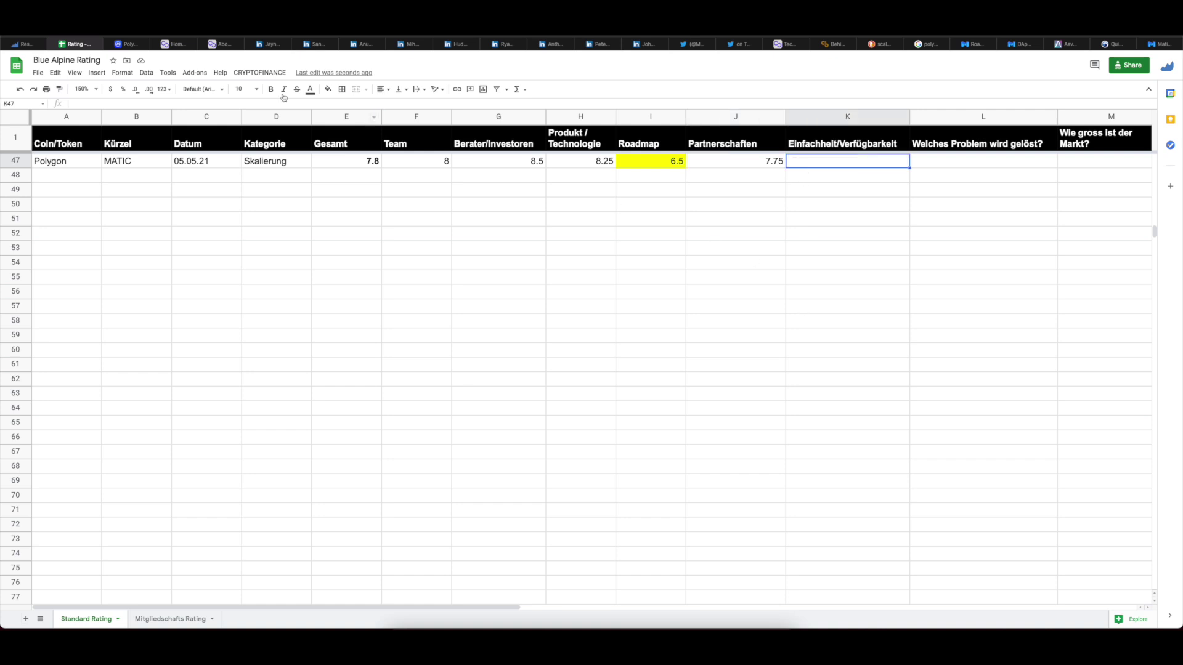
{"action": "left_click", "coordinate": [127, 43]}
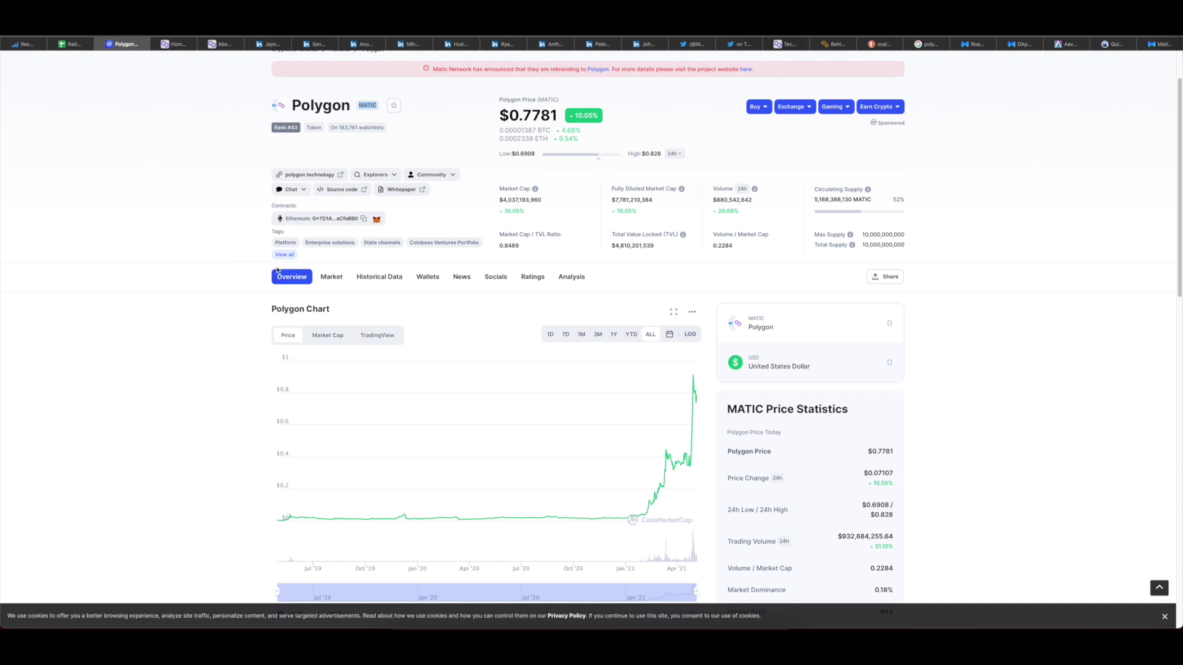
{"action": "left_click", "coordinate": [333, 277]}
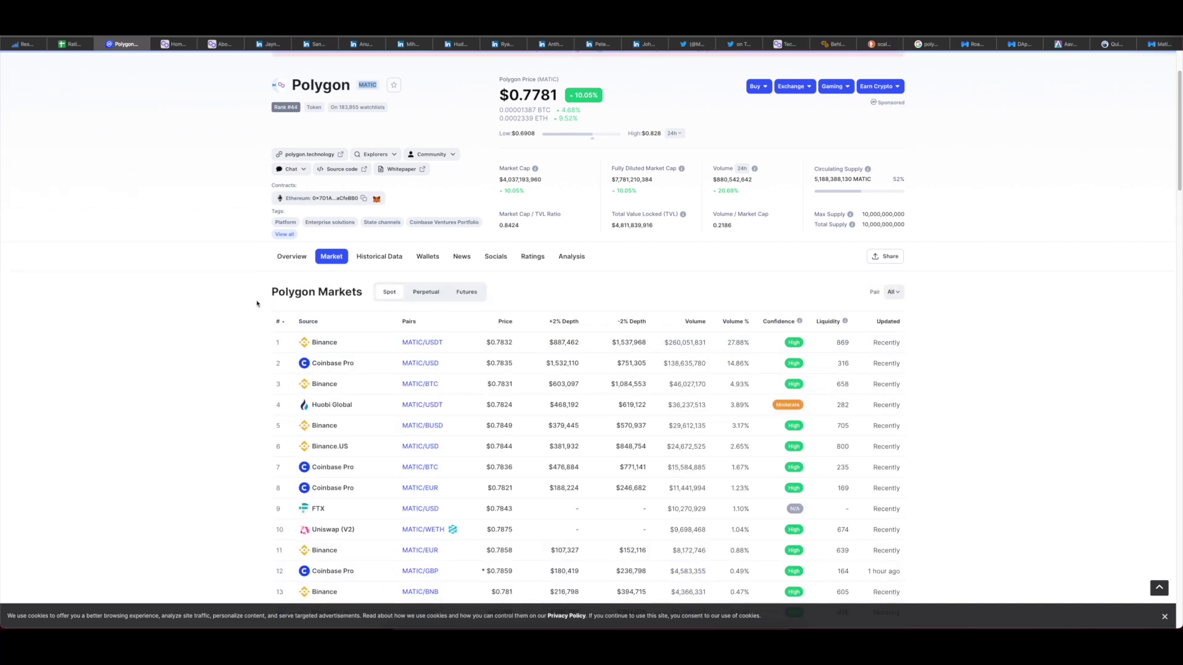
{"action": "scroll", "coordinate": [345, 314], "scroll_direction": "down", "scroll_amount": 2}
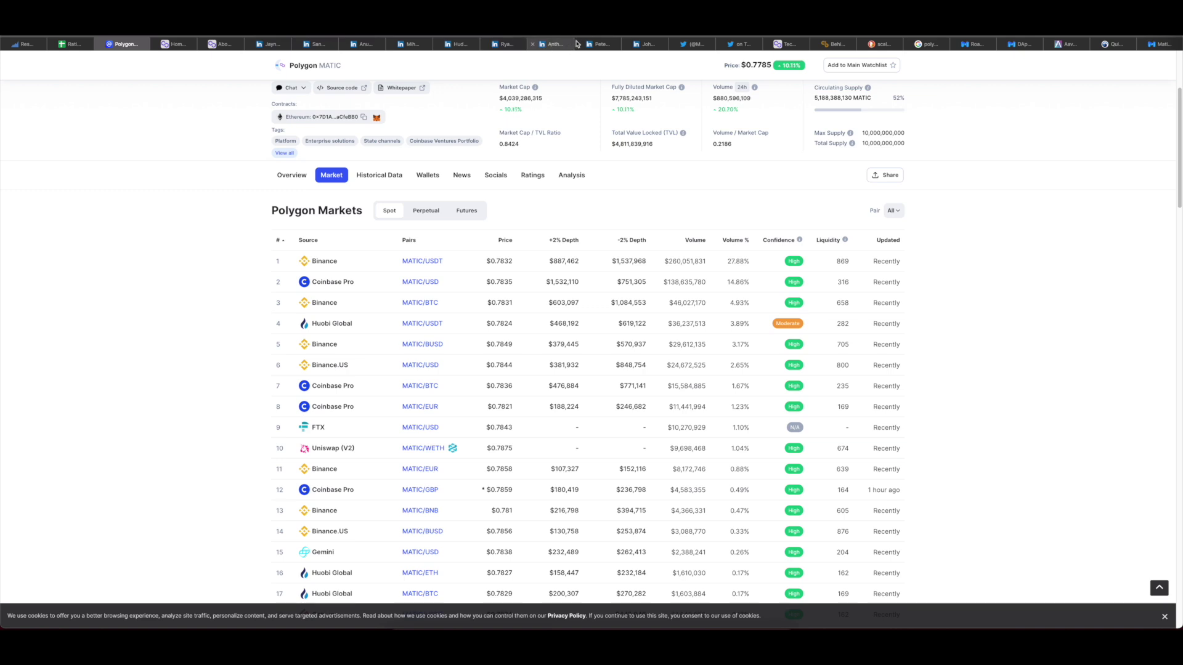
{"action": "left_click", "coordinate": [597, 44]}
{"action": "scroll", "coordinate": [326, 275], "scroll_direction": "down", "scroll_amount": 4}
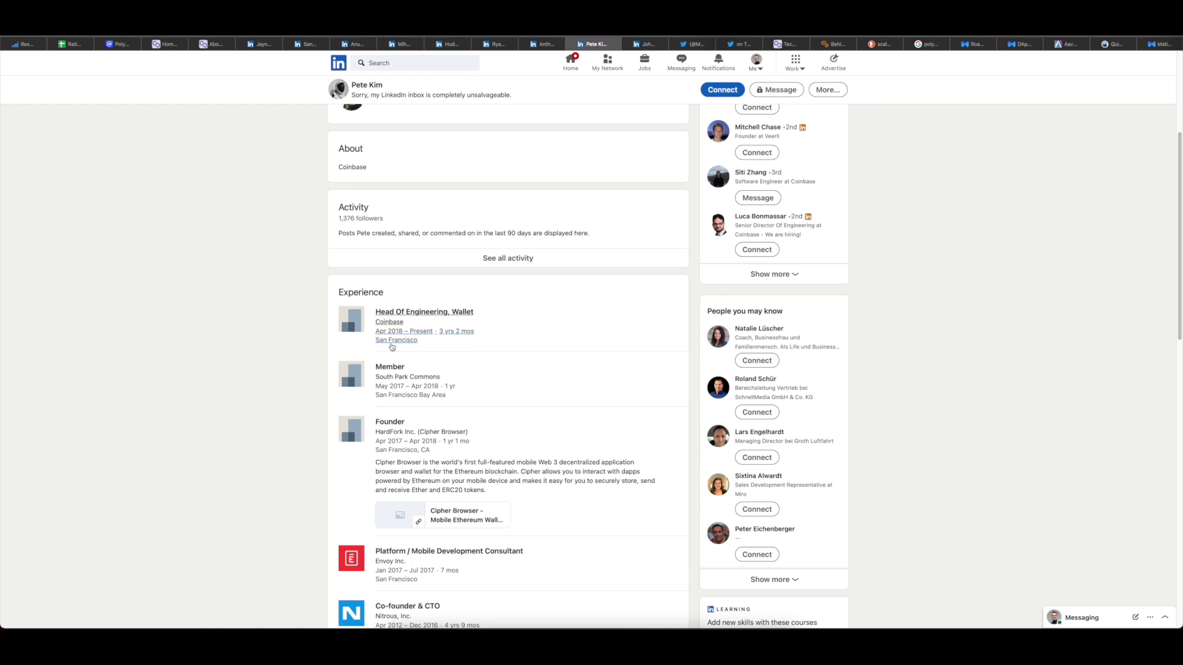
{"action": "left_click", "coordinate": [120, 47]}
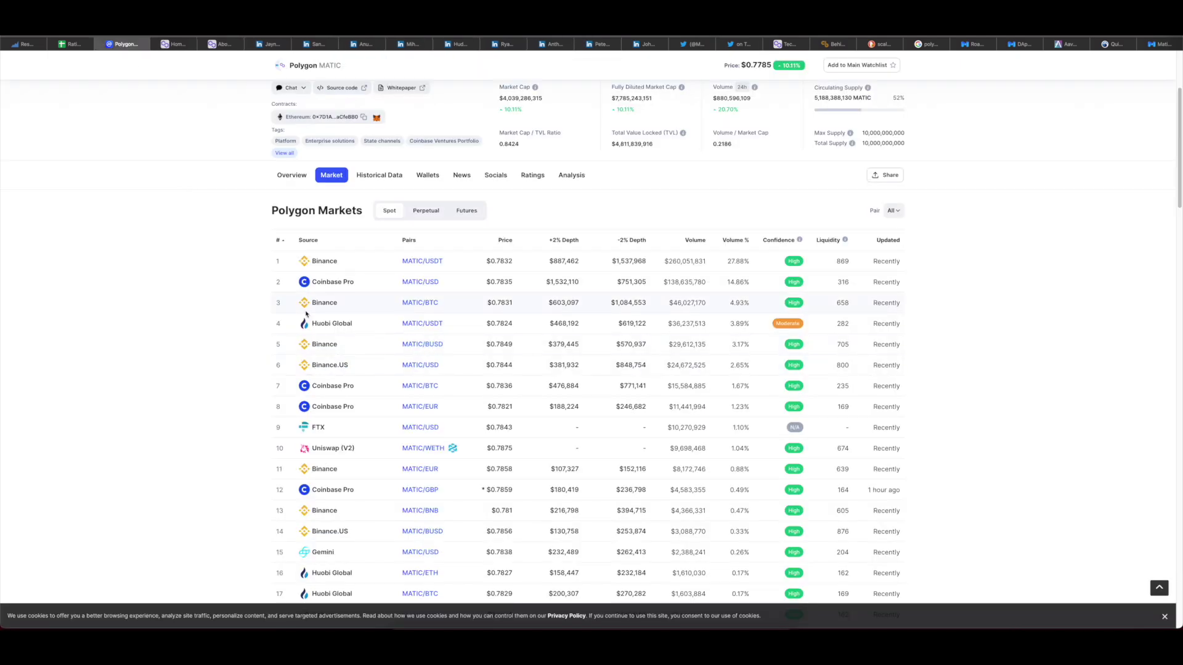
{"action": "scroll", "coordinate": [329, 312], "scroll_direction": "down", "scroll_amount": 2}
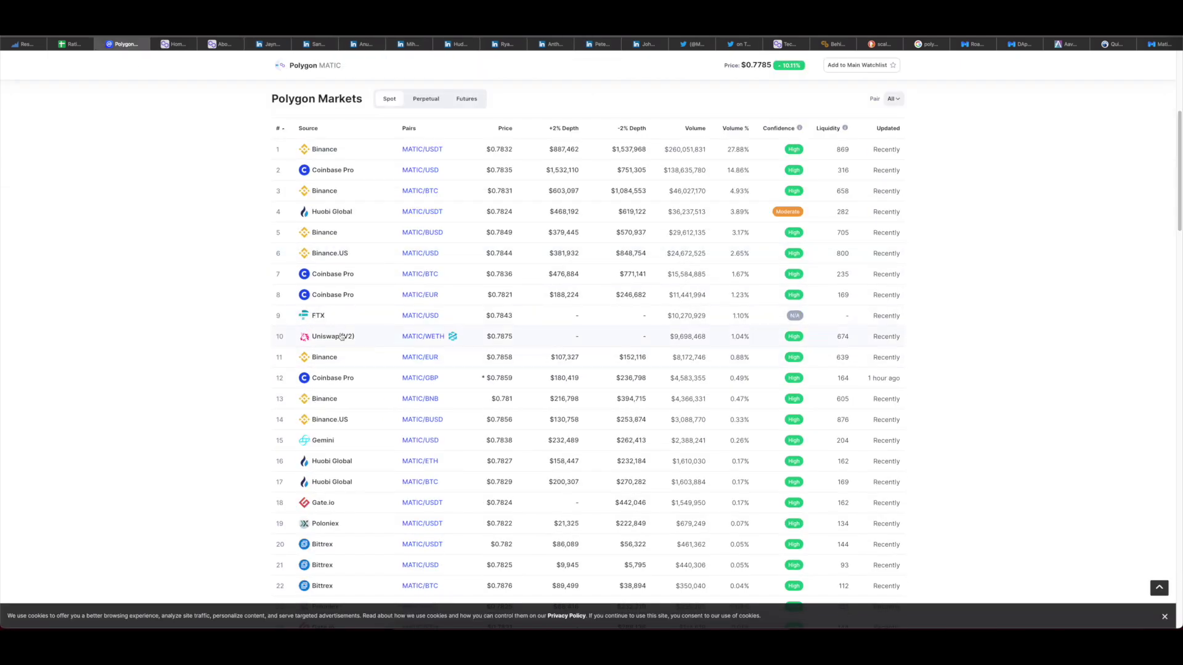
{"action": "scroll", "coordinate": [375, 419], "scroll_direction": "down", "scroll_amount": 2}
{"action": "scroll", "coordinate": [284, 450], "scroll_direction": "down", "scroll_amount": 4}
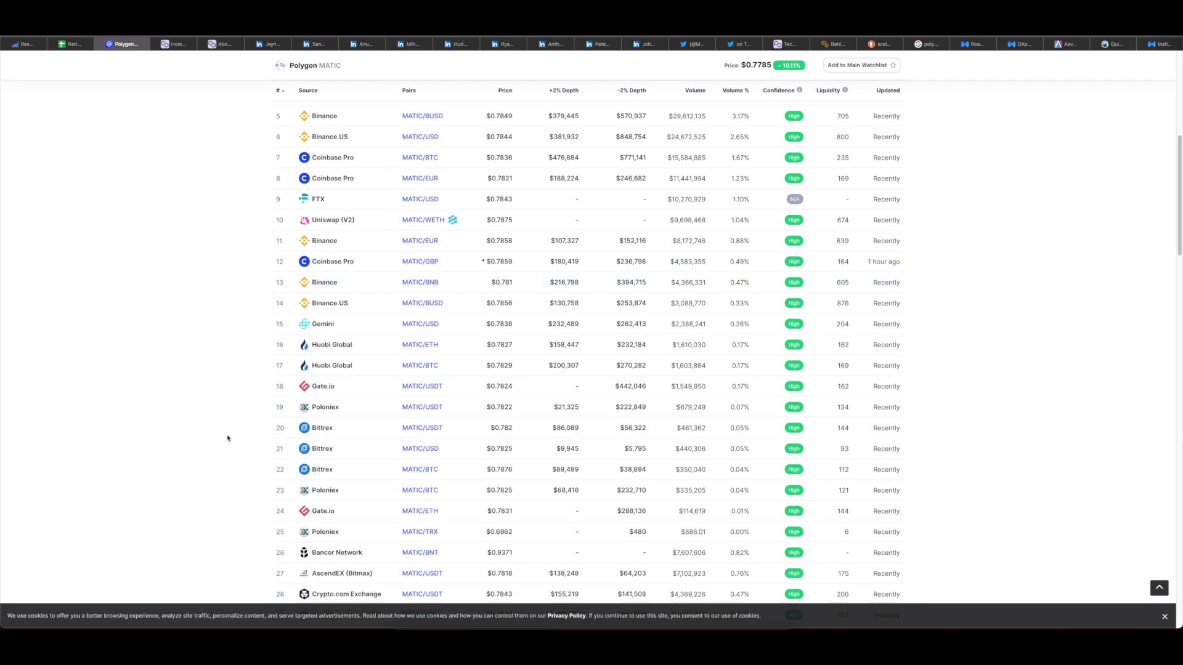
{"action": "scroll", "coordinate": [256, 376], "scroll_direction": "up", "scroll_amount": 9}
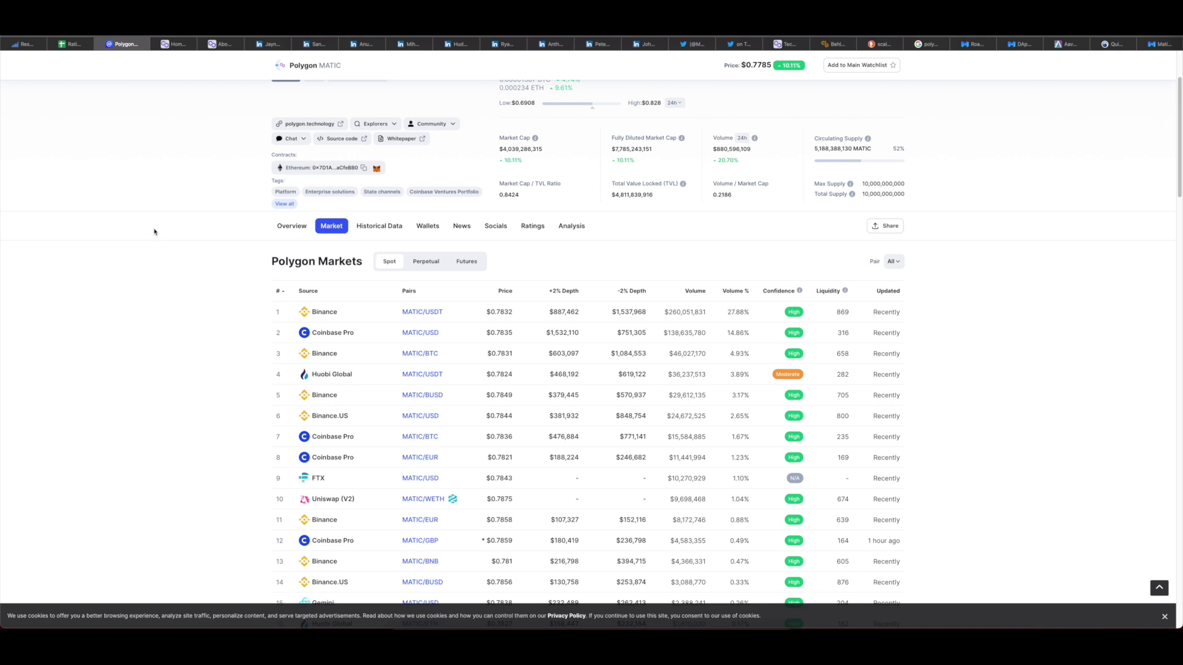
Step: Enter an Einfachheit/Verfügbarkeit rating of 7.5 for Polygon in the rating sheet
{"action": "left_click", "coordinate": [72, 44]}
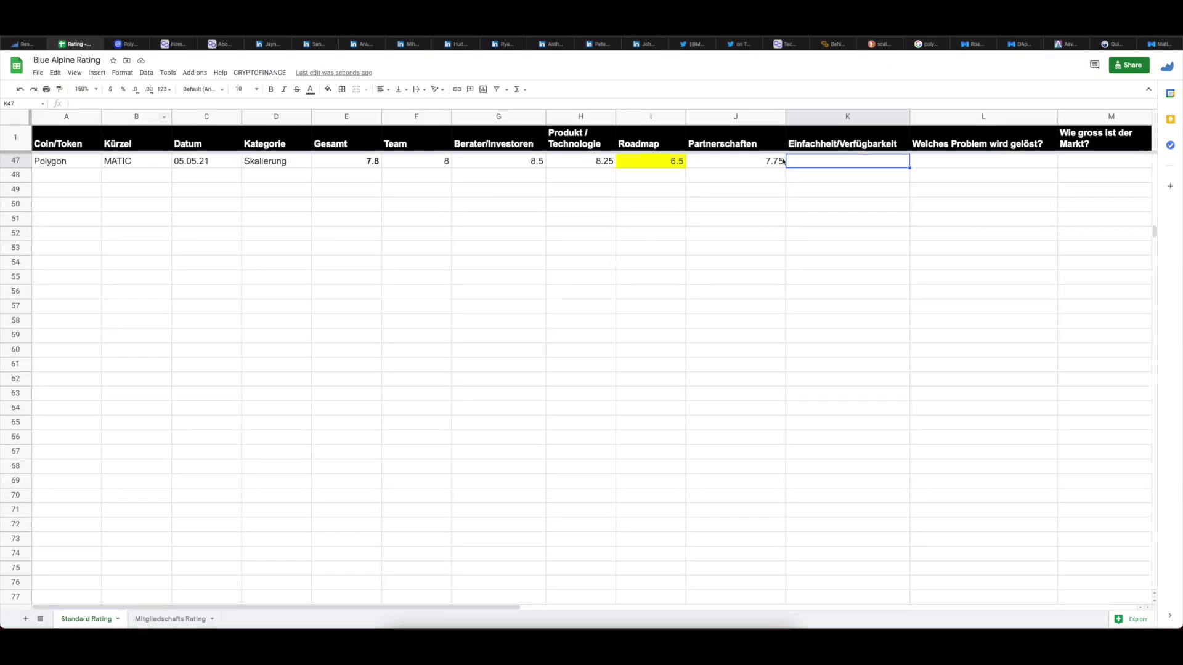
{"action": "double_click", "coordinate": [859, 164]}
{"action": "type", "text": "7.5"}
{"action": "key", "text": "Return"}
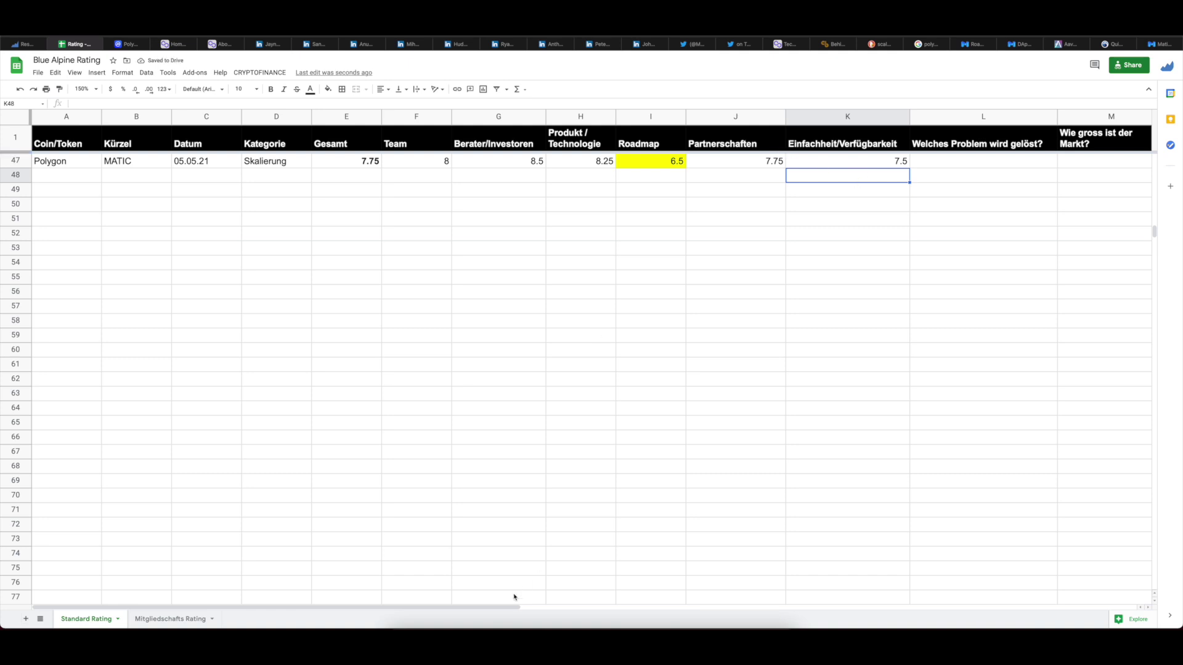
Step: Highlight Polygon's Gesamt rating cell with a yellow fill
{"action": "left_click", "coordinate": [359, 163]}
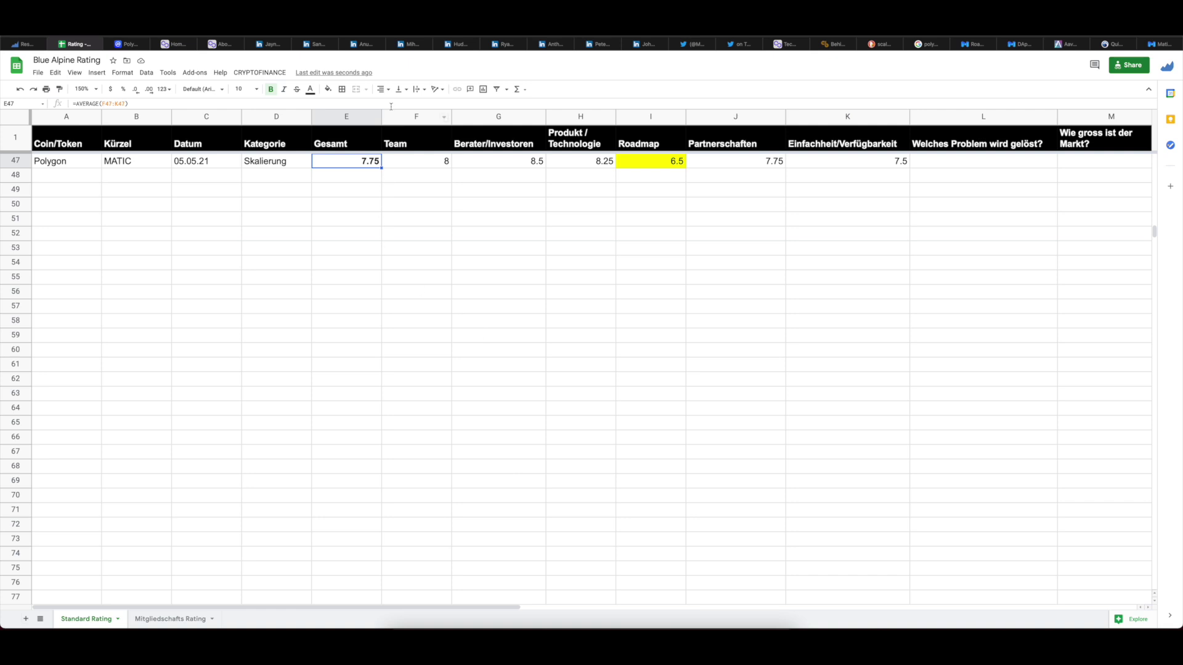
{"action": "left_click", "coordinate": [328, 89]}
{"action": "left_click", "coordinate": [363, 134]}
{"action": "left_click", "coordinate": [580, 278]}
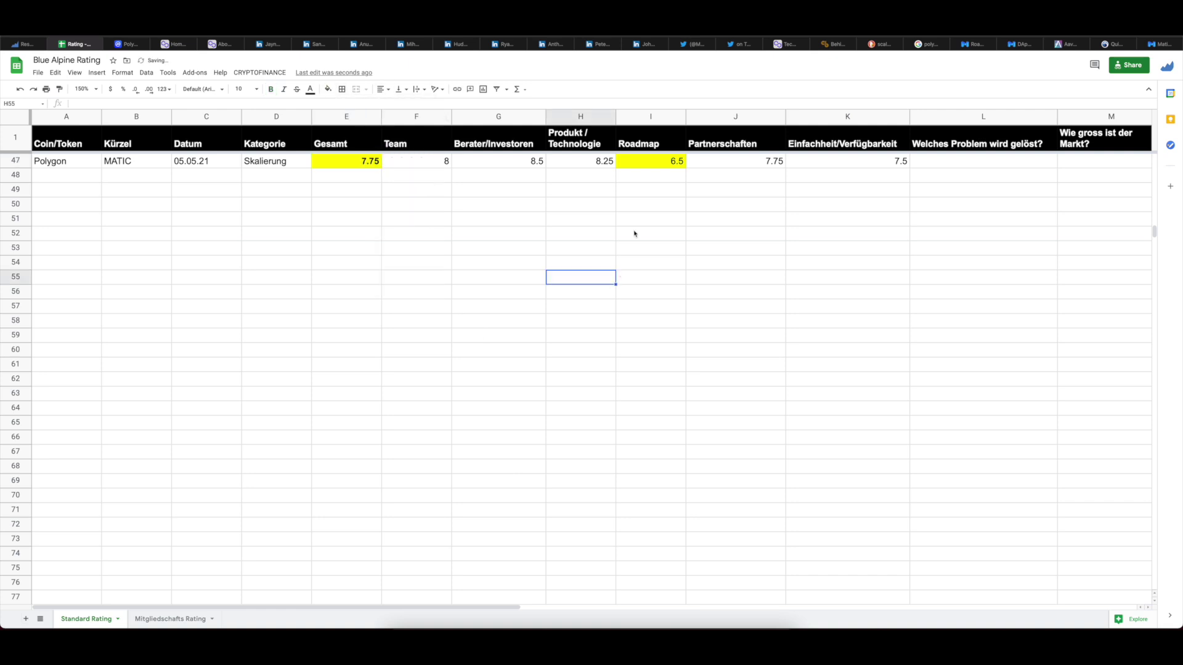
{"action": "left_click", "coordinate": [657, 165]}
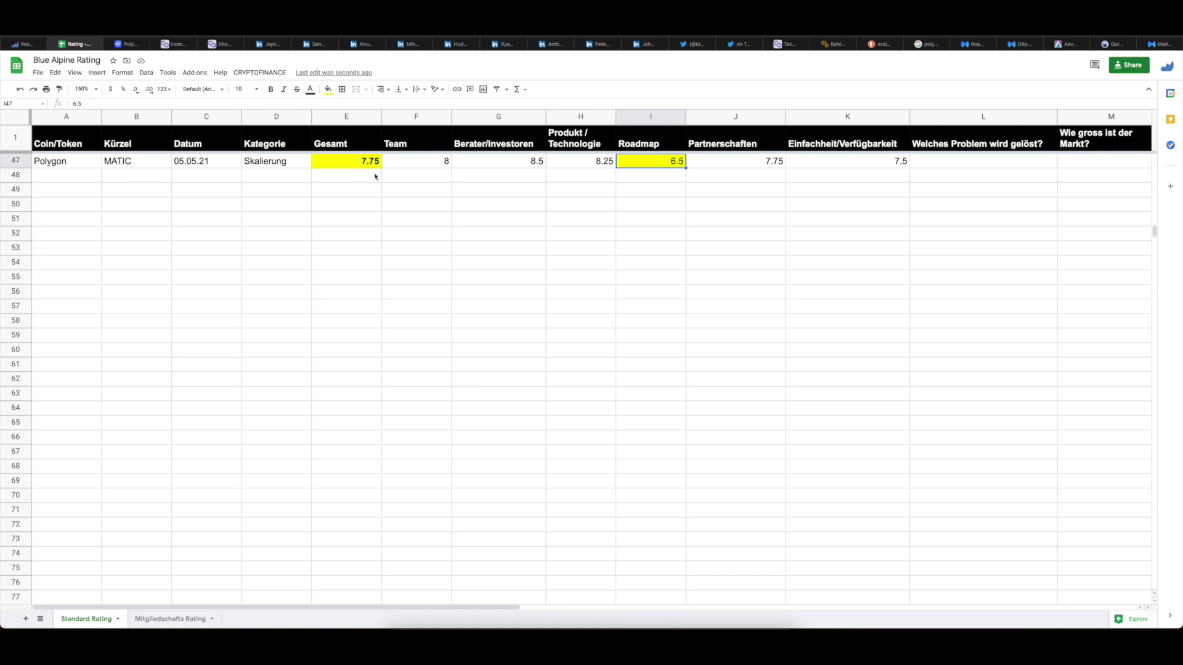
Step: Enter "- Skalierbarkeit von Ethereum" as the first bullet in Polygon's Welches Problem wird gelöst? cell and start a second bullet
{"action": "left_click", "coordinate": [980, 165]}
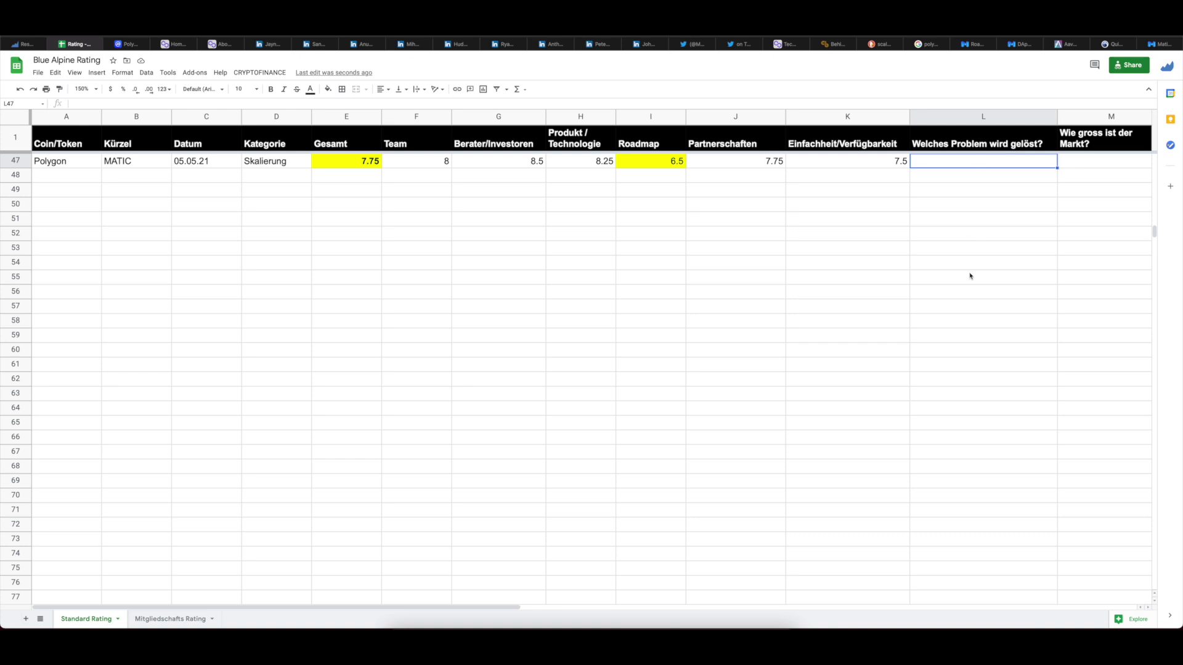
{"action": "type", "text": "Skalierbarkeit "}
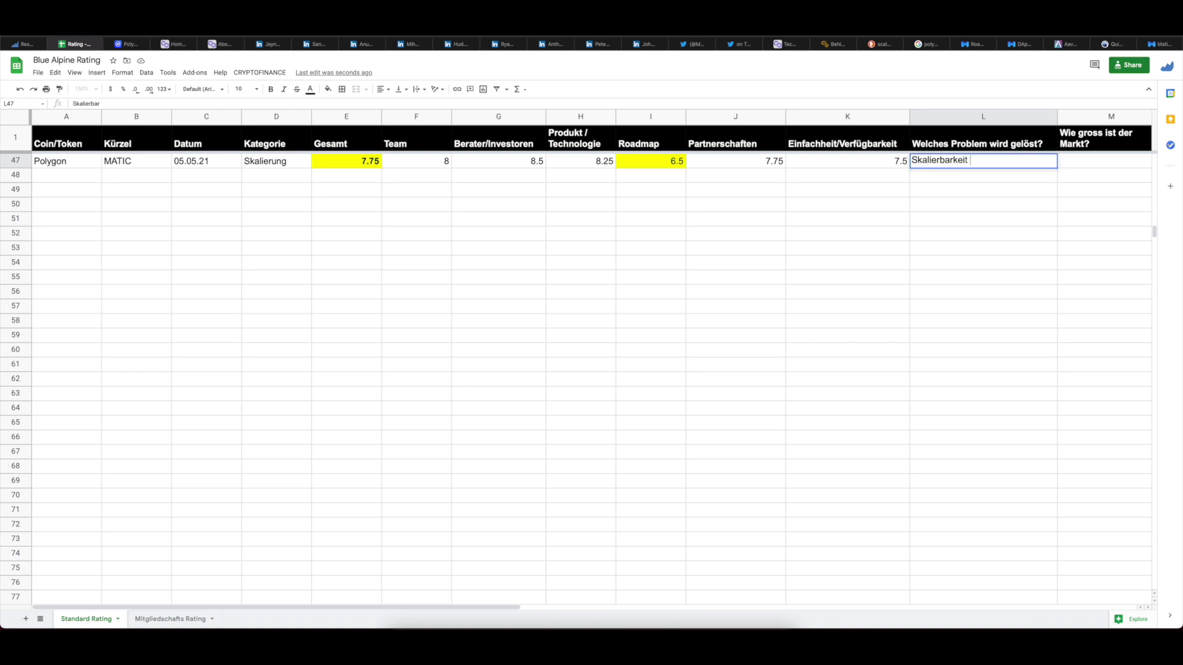
{"action": "type", "text": "von Ethereum"}
{"action": "key", "text": "Up"}
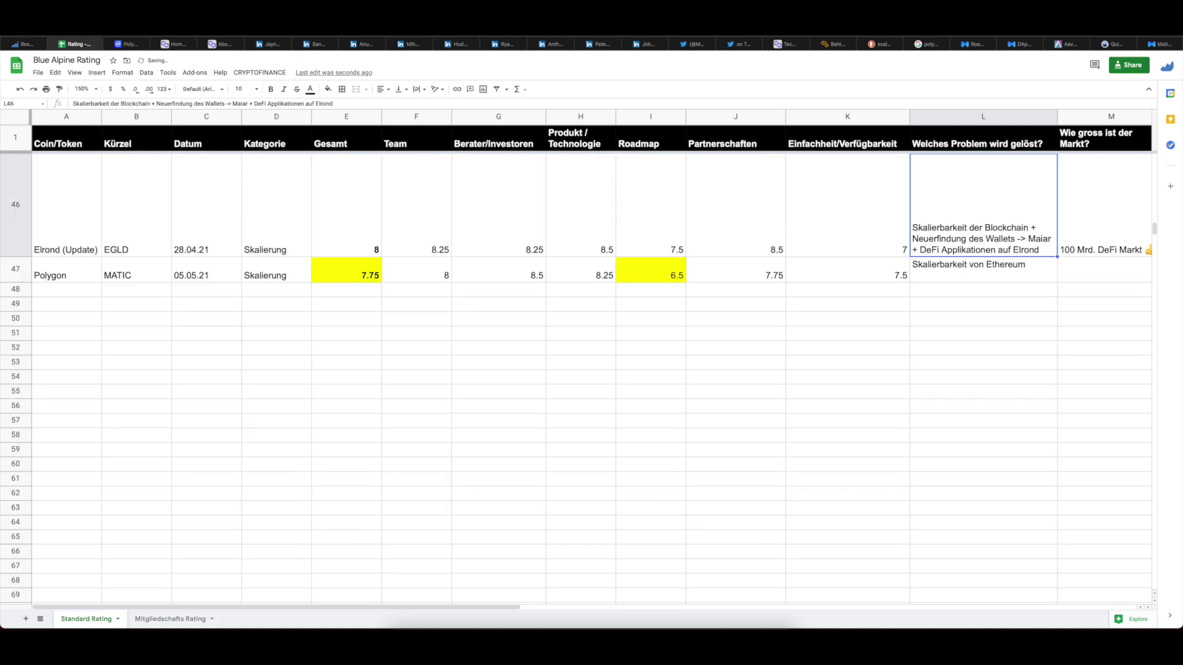
{"action": "left_click", "coordinate": [983, 270]}
{"action": "key", "text": "Return"}
{"action": "type", "text": "-"}
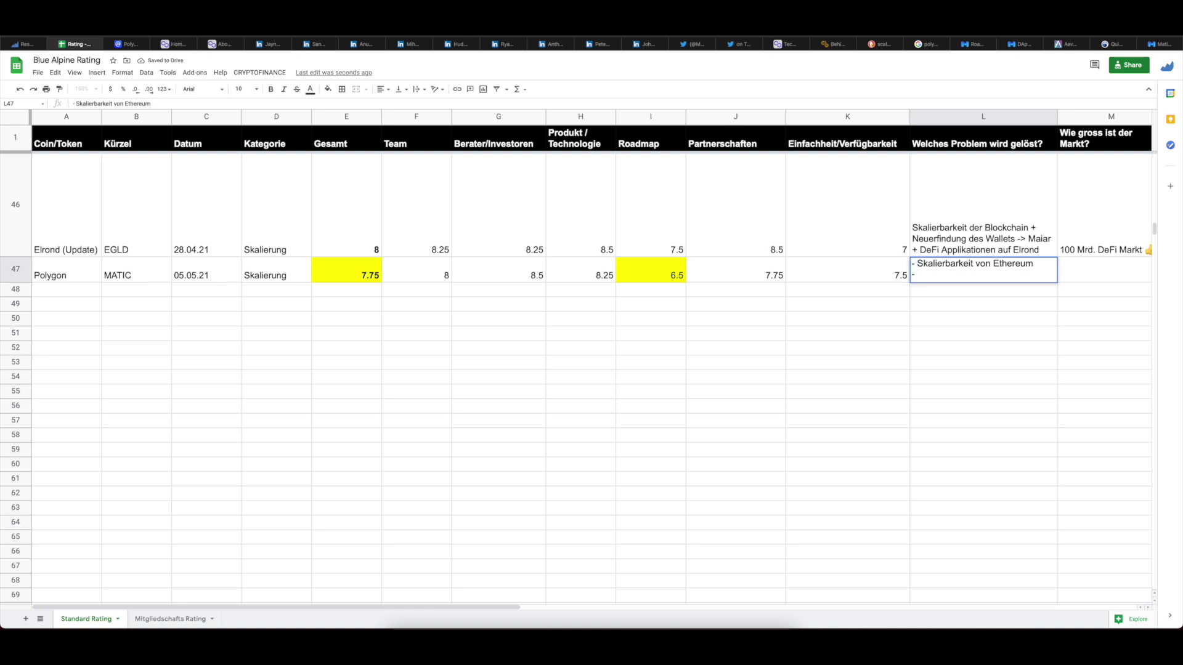
{"action": "left_click", "coordinate": [981, 338]}
{"action": "key", "text": "Down"}
{"action": "key", "text": "Down"}
{"action": "key", "text": "Down"}
{"action": "key", "text": "Down"}
{"action": "key", "text": "Down"}
{"action": "key", "text": "Down"}
{"action": "key", "text": "Down"}
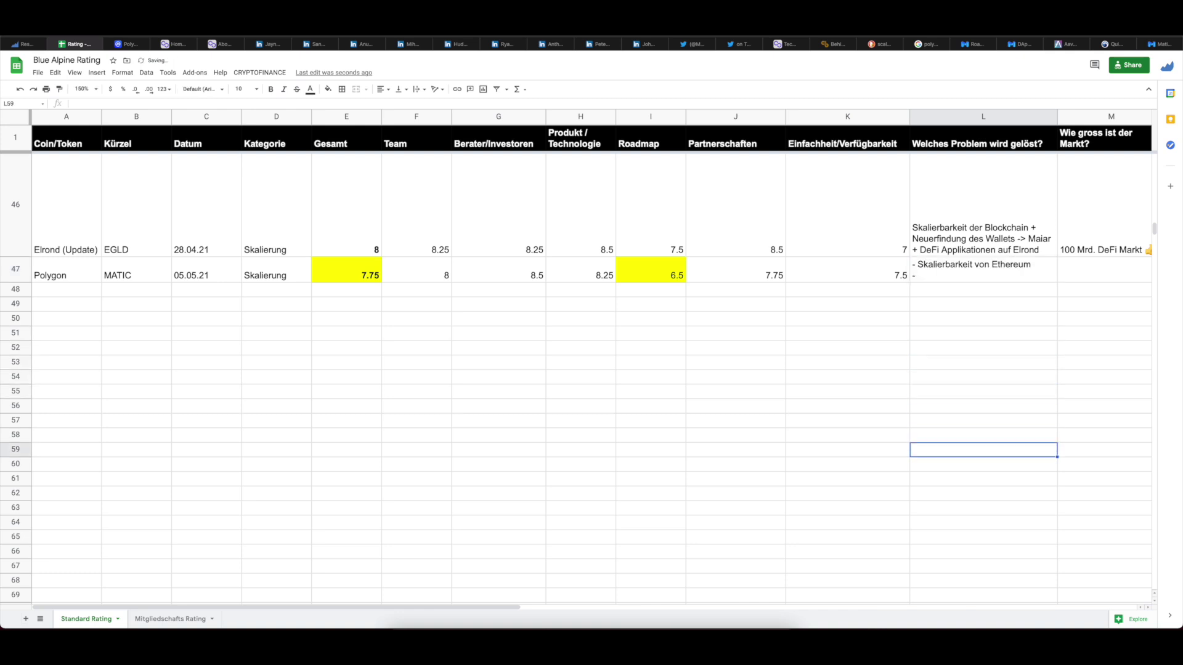
{"action": "scroll", "coordinate": [979, 338], "scroll_direction": "down", "scroll_amount": 5}
{"action": "key", "text": "Down"}
{"action": "scroll", "coordinate": [978, 338], "scroll_direction": "up", "scroll_amount": 2}
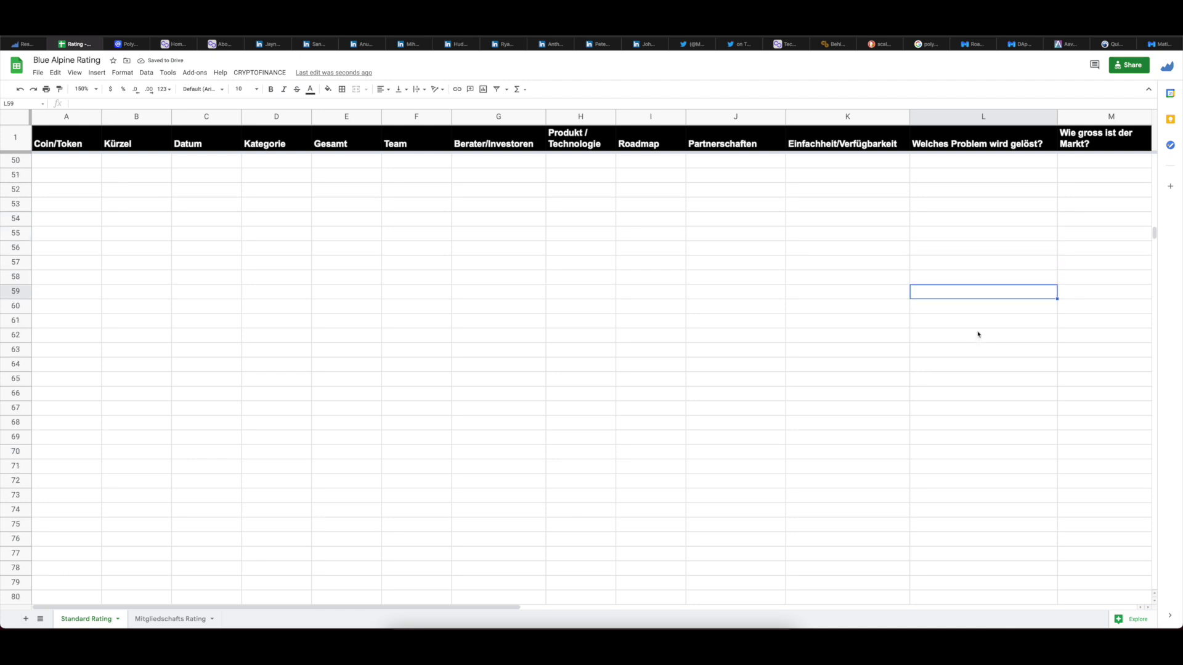
{"action": "scroll", "coordinate": [978, 335], "scroll_direction": "up", "scroll_amount": 2}
{"action": "scroll", "coordinate": [978, 335], "scroll_direction": "down", "scroll_amount": 1}
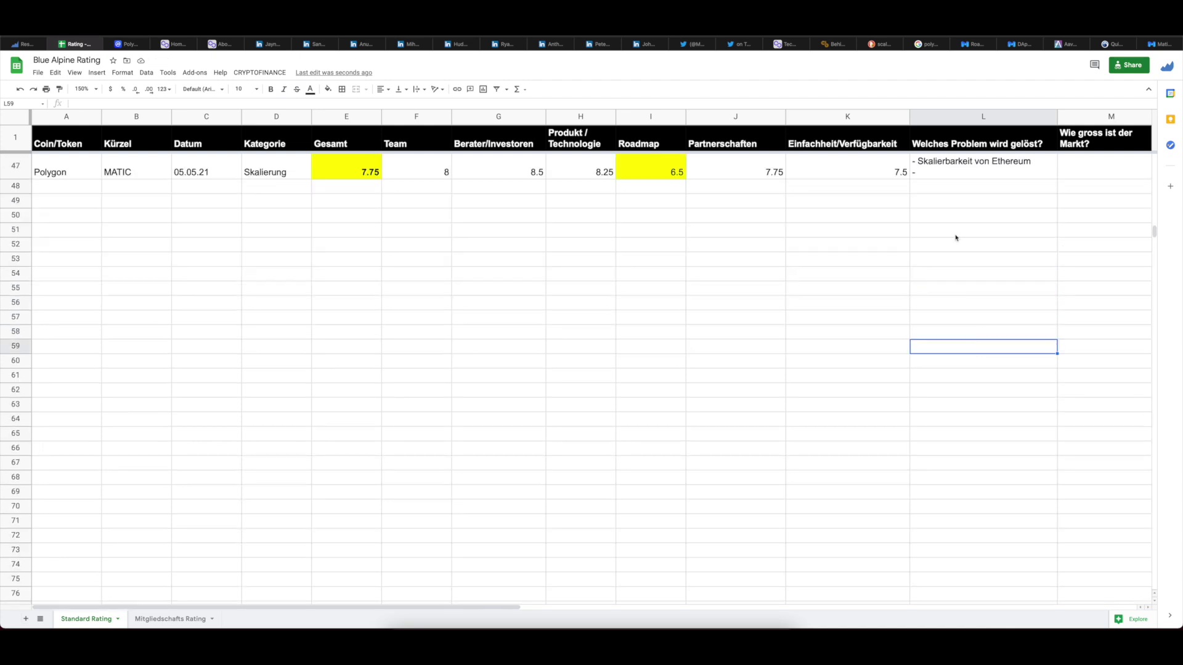
Step: Complete the second bullet of Polygon's Welches Problem wird gelöst? cell with "one stop shop Lösung für neue Blockchains"
{"action": "double_click", "coordinate": [935, 164]}
{"action": "type", "text": "onestop"}
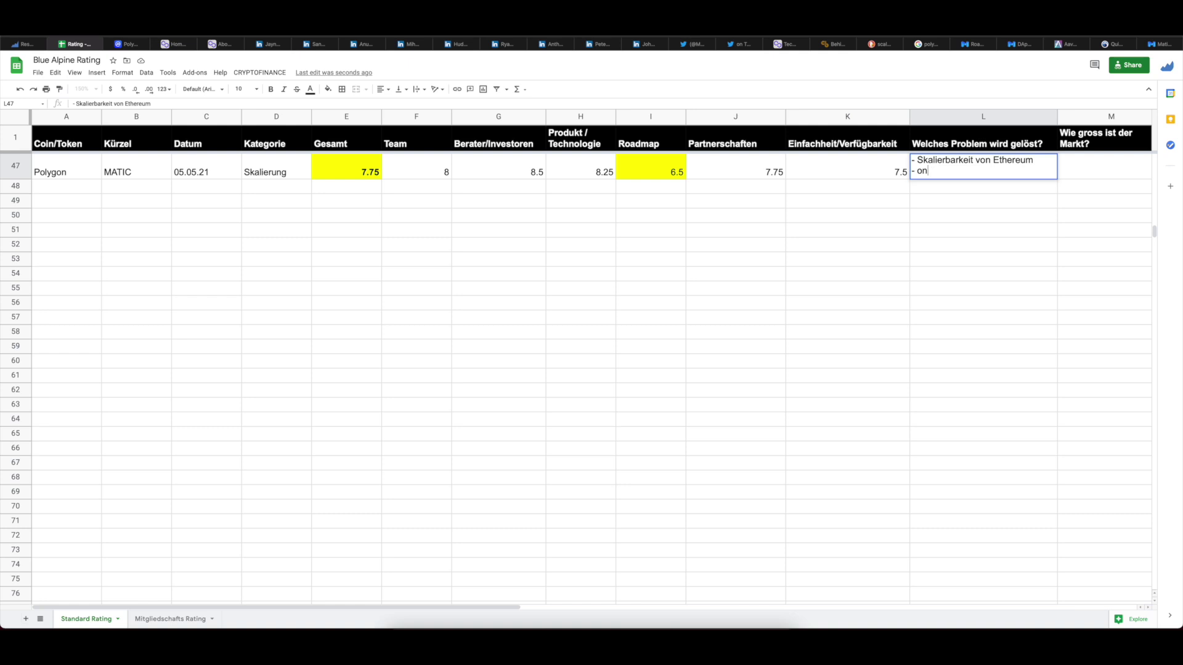
{"action": "key", "text": "BackSpace"}
{"action": "key", "text": "BackSpace"}
{"action": "key", "text": "BackSpace"}
{"action": "key", "text": "BackSpace"}
{"action": "type", "text": "stop shop lLösung für neue Blockchains"}
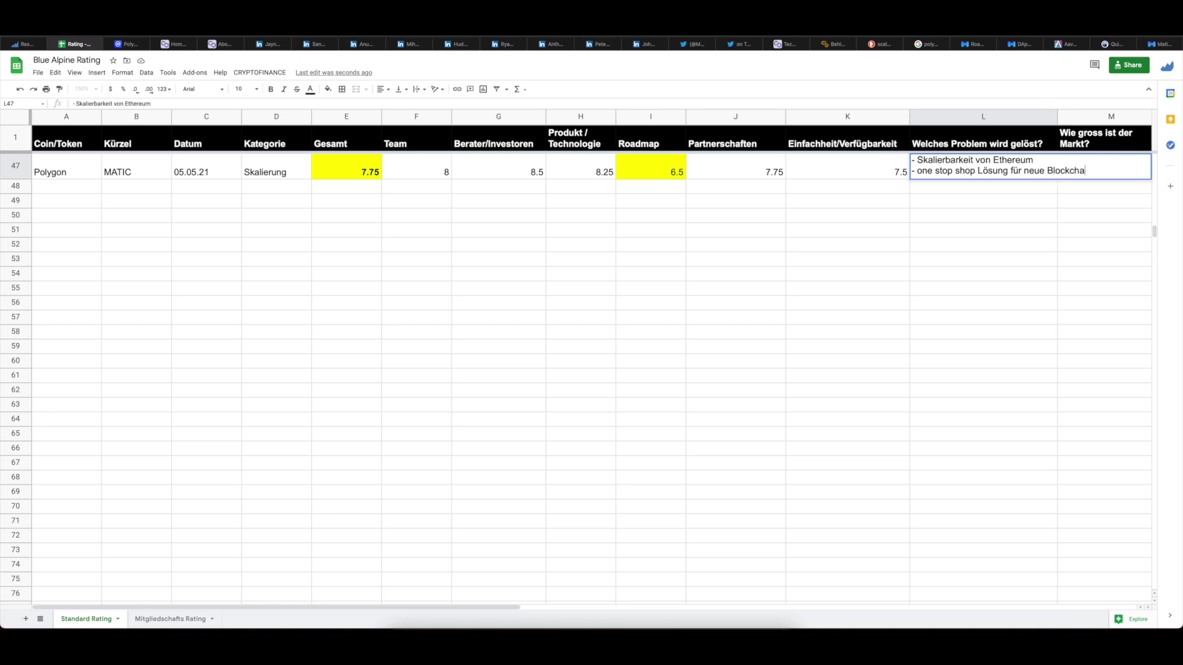
{"action": "key", "text": "Return"}
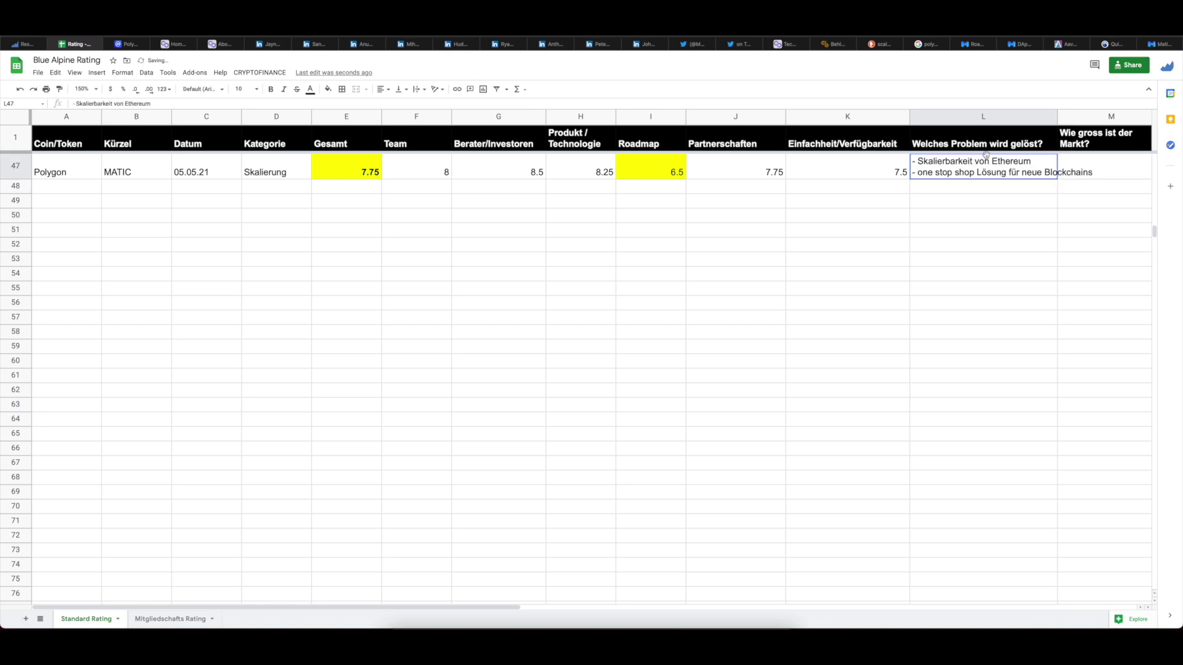
Step: Wrap the text in Polygon's row from the Welches Problem wird gelöst? cell through the Mögliche Probleme/Schwachstellen? cell
{"action": "scroll", "coordinate": [980, 308], "scroll_direction": "up", "scroll_amount": 15}
{"action": "scroll", "coordinate": [999, 432], "scroll_direction": "right", "scroll_amount": 3}
{"action": "left_click", "coordinate": [1027, 505]}
{"action": "scroll", "coordinate": [962, 459], "scroll_direction": "down", "scroll_amount": 20}
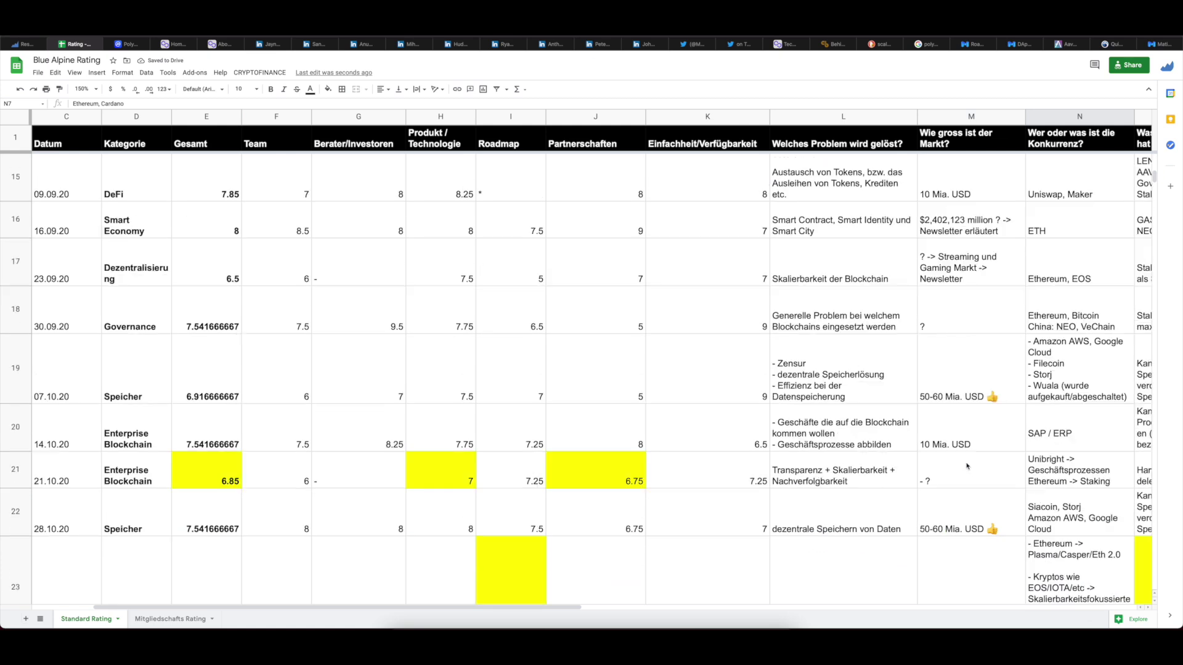
{"action": "scroll", "coordinate": [957, 448], "scroll_direction": "up", "scroll_amount": 5}
{"action": "scroll", "coordinate": [956, 440], "scroll_direction": "down", "scroll_amount": 3}
{"action": "left_click", "coordinate": [874, 172]}
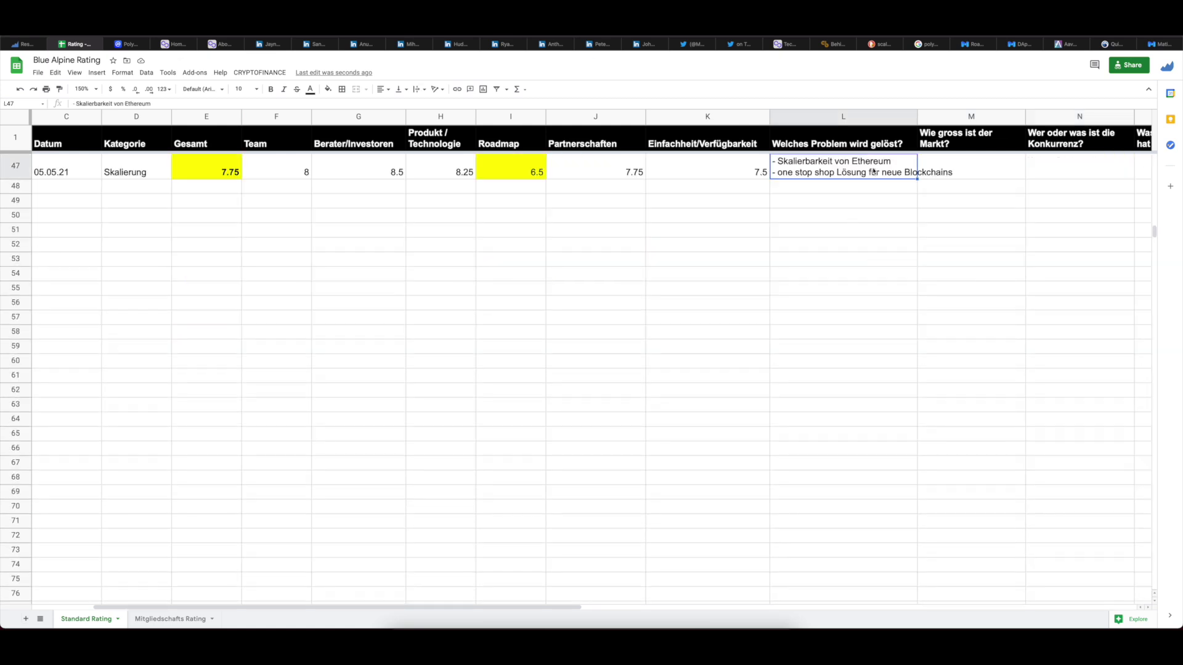
{"action": "key", "text": "shift+Right"}
{"action": "key", "text": "shift+Right"}
{"action": "key", "text": "shift+Right"}
{"action": "key", "text": "shift+Right"}
{"action": "key", "text": "shift+Right"}
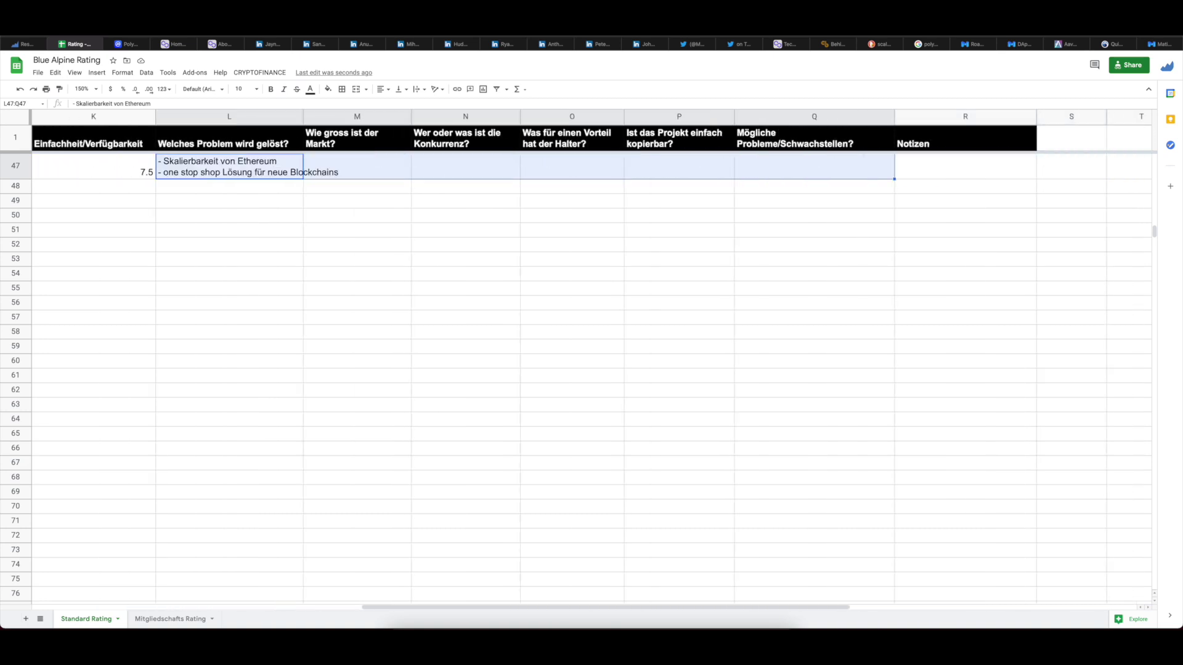
{"action": "left_click", "coordinate": [419, 90]}
{"action": "left_click", "coordinate": [432, 109]}
{"action": "left_click", "coordinate": [503, 305]}
Step: Enter "DeFi: 100 Mrd. USD" in Polygon's Wie gross ist der Markt? cell
{"action": "left_click", "coordinate": [378, 182]}
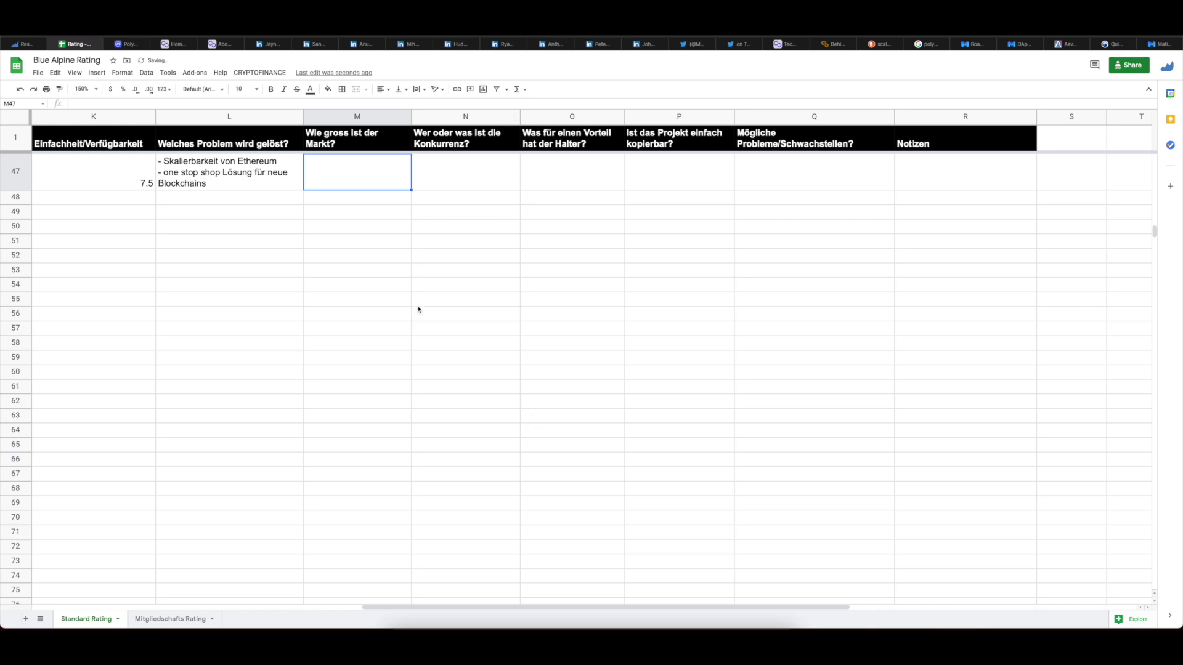
{"action": "double_click", "coordinate": [337, 184]}
{"action": "type", "text": "DeFi: 50-100 Mrd. USD"}
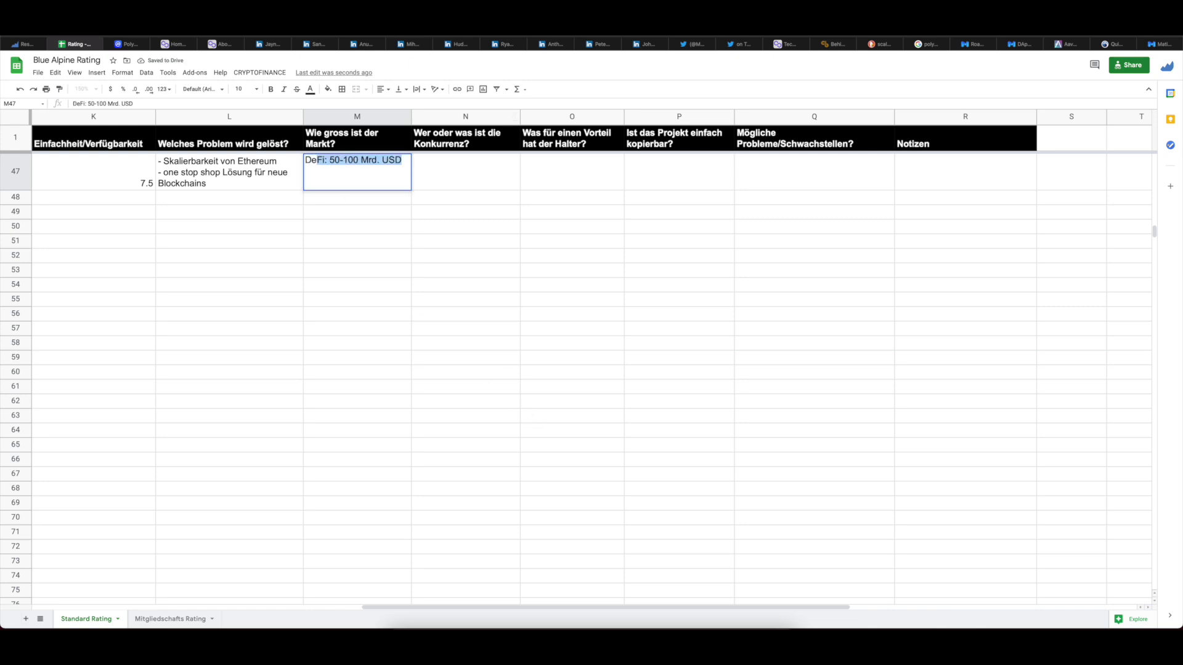
{"action": "left_click", "coordinate": [390, 161]}
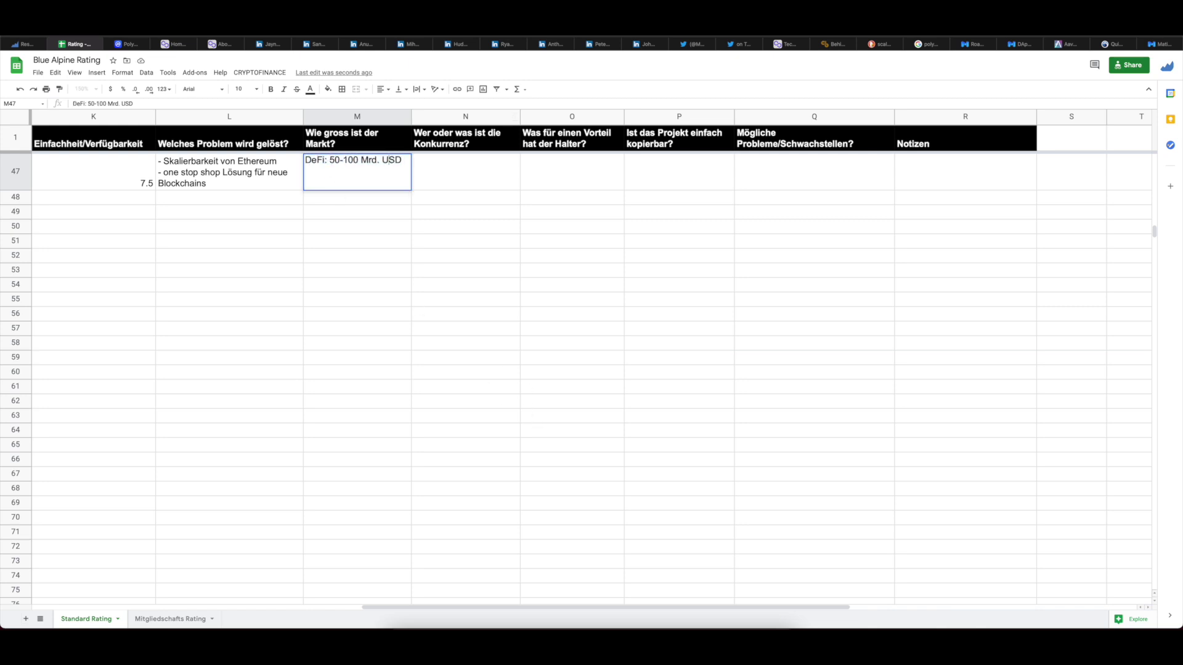
{"action": "key", "text": "BackSpace"}
{"action": "key", "text": "BackSpace"}
{"action": "key", "text": "BackSpace"}
Step: Add the line "NFT: am Aufbauen ->" with a rocket emoji to Polygon's Wie gross ist der Markt? cell
{"action": "type", "text": "NFT: am Aufbauen -> St"}
{"action": "key", "text": "BackSpace"}
{"action": "key", "text": "BackSpace"}
{"action": "key", "text": "BackSpace"}
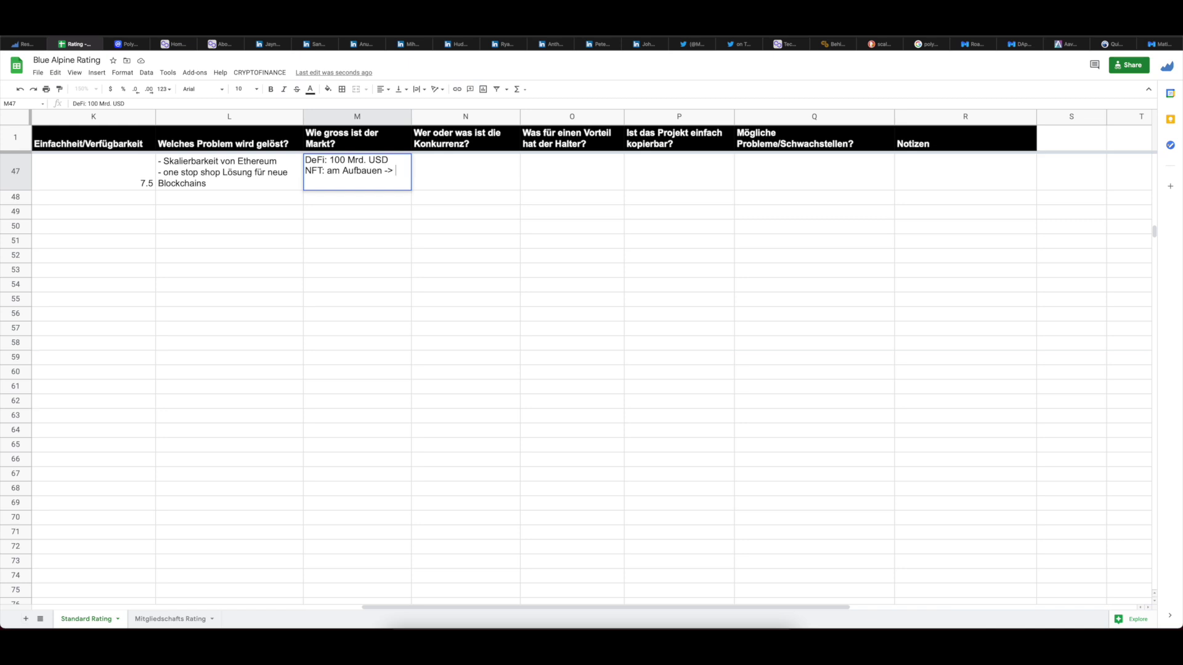
{"action": "key", "text": "alt+space"}
{"action": "type", "text": "S rocke"}
{"action": "key", "text": "Return"}
{"action": "key", "text": "Return"}
Step: Append a "Gaming Markt" line and a thumbs-up emoji on its own line to Polygon's market cell
{"action": "left_click", "coordinate": [358, 171]}
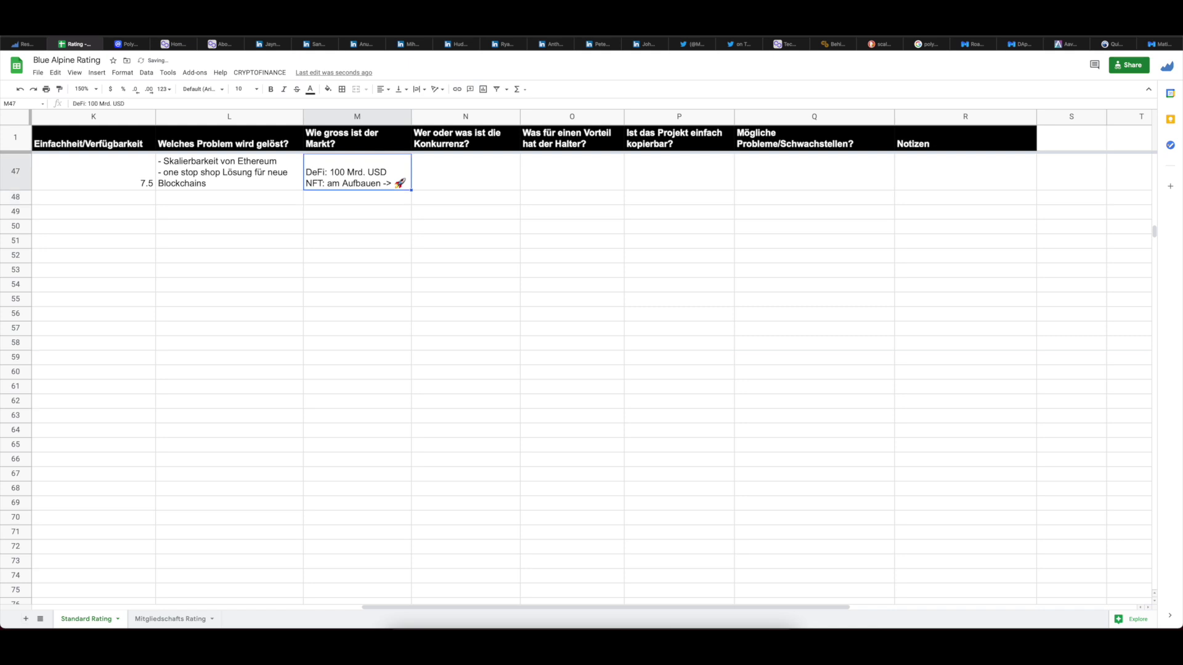
{"action": "key", "text": "Return"}
{"action": "key", "text": "alt+Return"}
{"action": "type", "text": "Gaming Markt"}
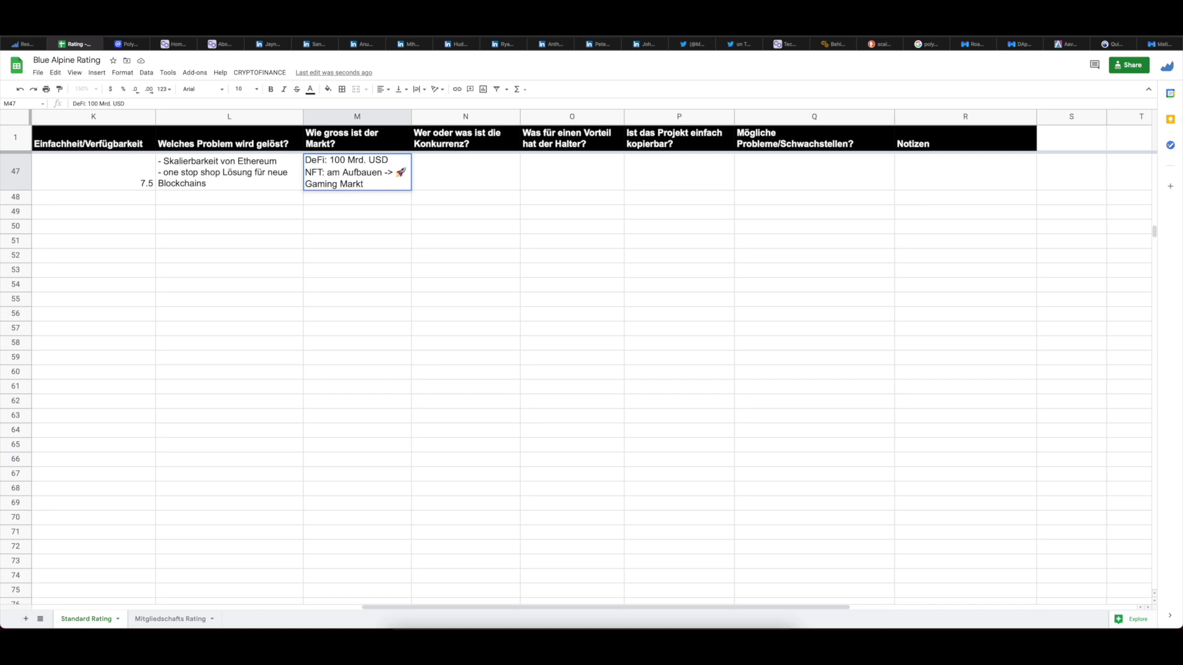
{"action": "key", "text": "alt+Return"}
{"action": "key", "text": "alt+space"}
{"action": "type", "text": "s thumb"}
{"action": "key", "text": "Return"}
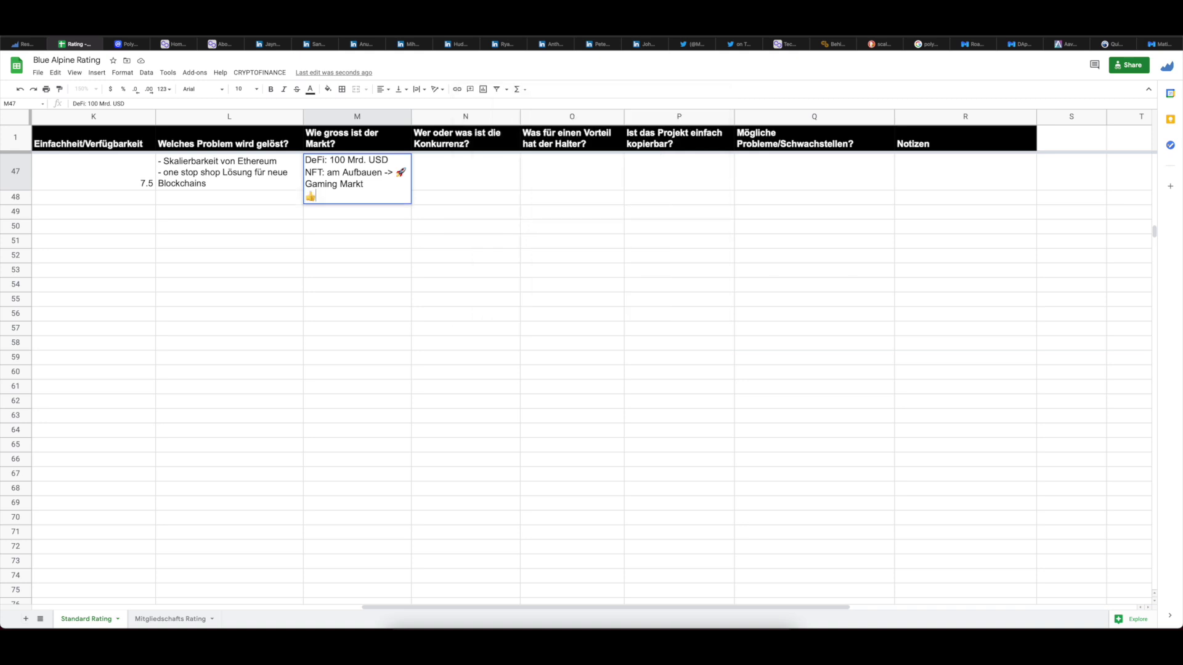
{"action": "key", "text": "Tab"}
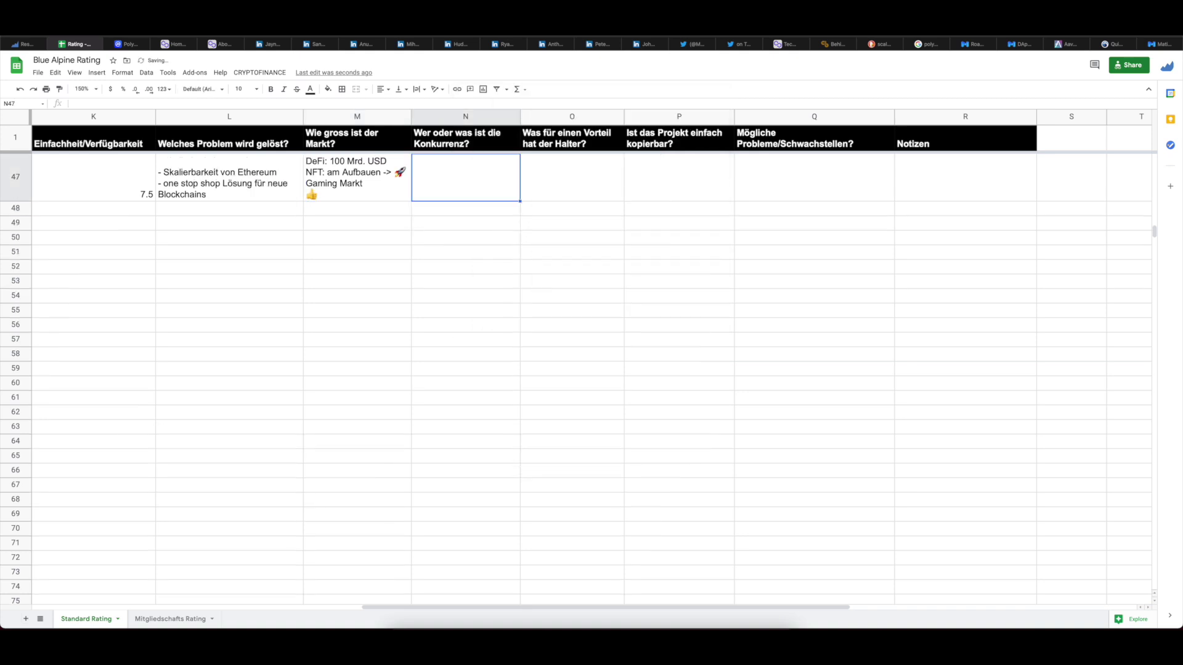
Step: Enter "OMG" and "ETH 2.0 -> Sharding" on separate lines in Polygon's Wer oder was ist die Konkurrenz? cell
{"action": "type", "text": "OMG"}
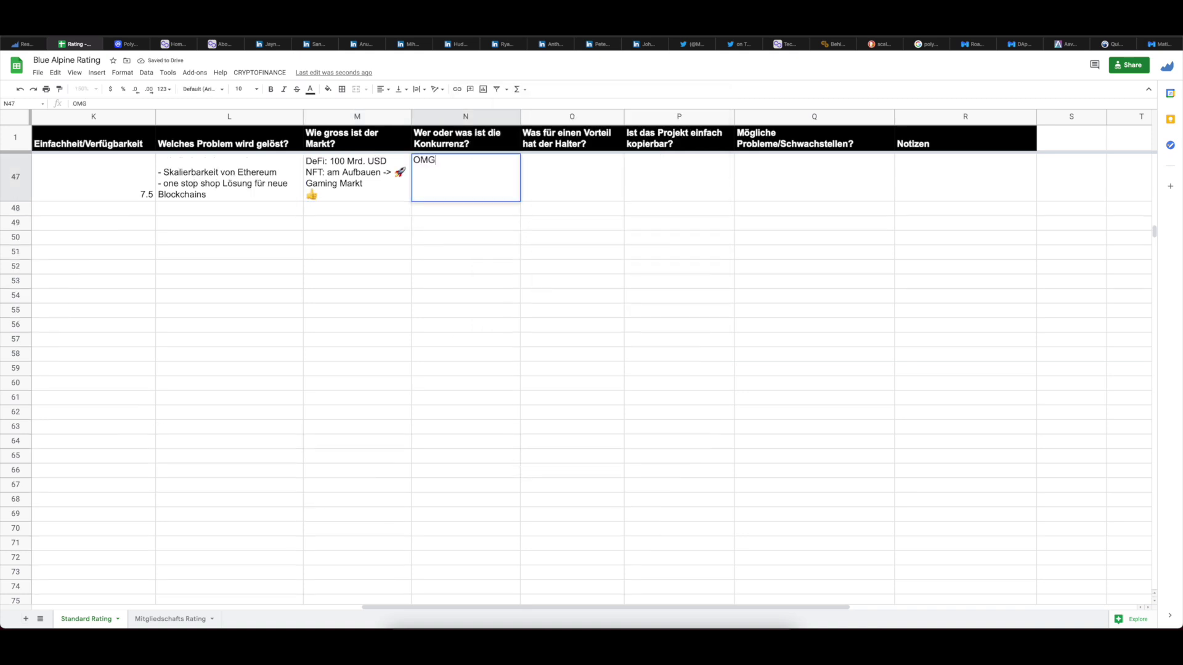
{"action": "key", "text": "Return"}
{"action": "left_click", "coordinate": [465, 177]}
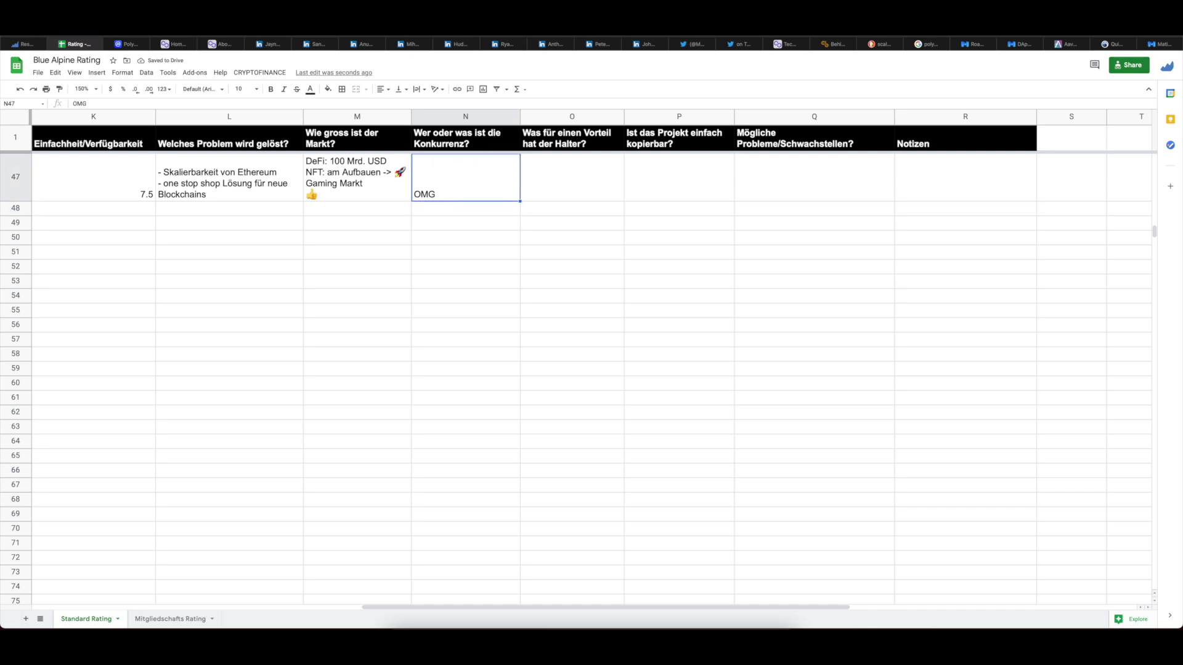
{"action": "key", "text": "Return"}
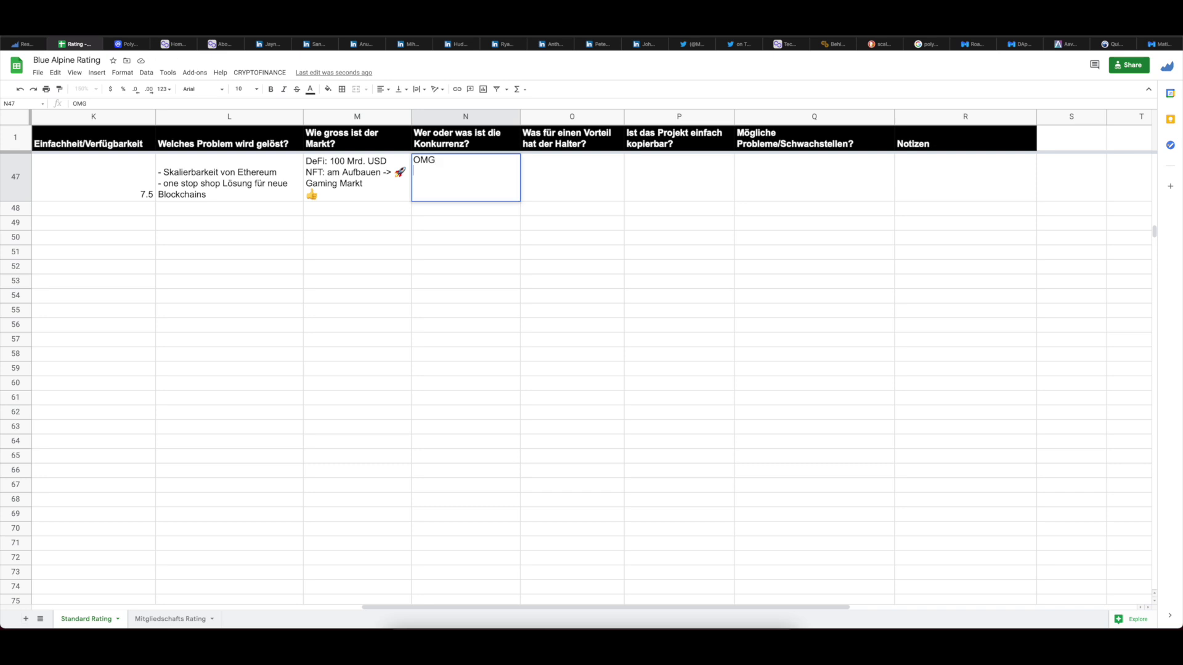
{"action": "type", "text": "ETH 2.0"}
{"action": "type", "text": "-> Sharding"}
{"action": "key", "text": "Return"}
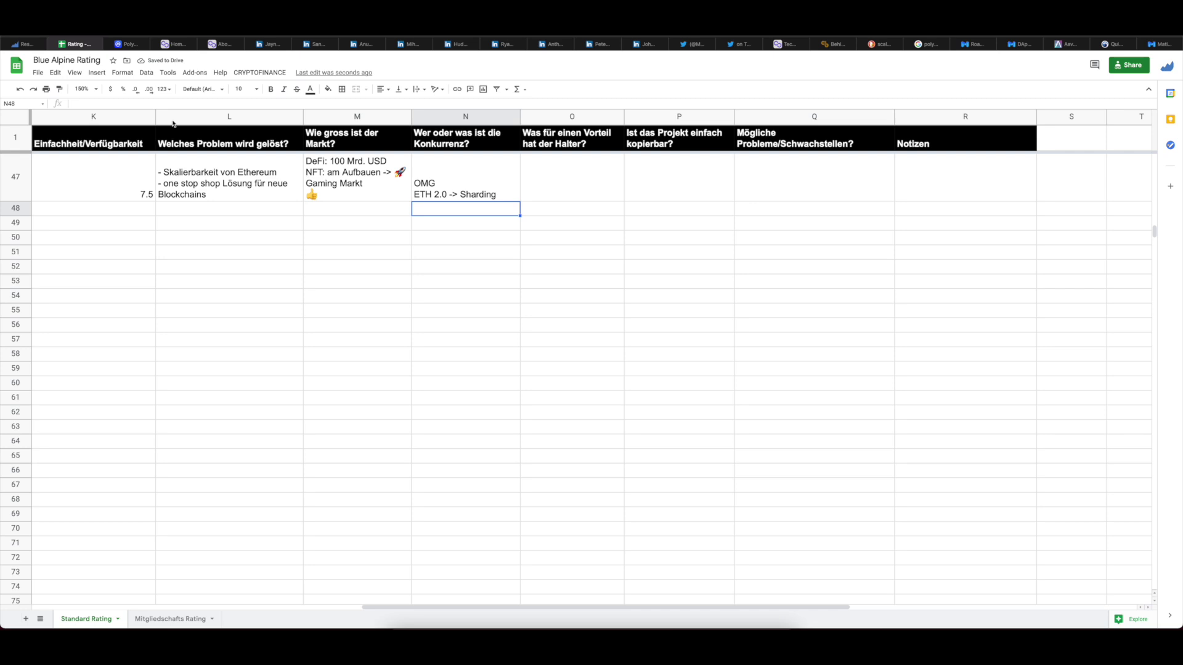
Step: Examine the Polygon website's Solution section and its technology page's Secured Chains implementations
{"action": "left_click", "coordinate": [168, 44]}
{"action": "scroll", "coordinate": [389, 206], "scroll_direction": "down", "scroll_amount": 2}
{"action": "scroll", "coordinate": [389, 205], "scroll_direction": "up", "scroll_amount": 10}
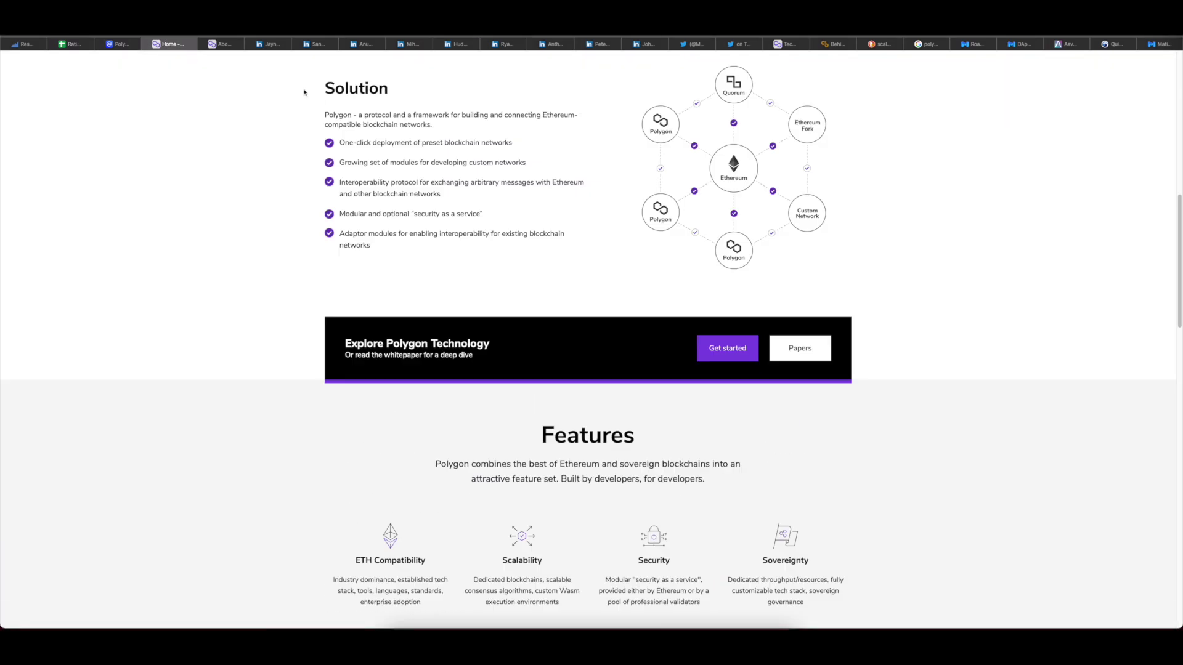
{"action": "left_click", "coordinate": [220, 43]}
{"action": "scroll", "coordinate": [620, 95], "scroll_direction": "up", "scroll_amount": 10}
{"action": "left_click", "coordinate": [638, 73]}
{"action": "scroll", "coordinate": [401, 314], "scroll_direction": "down", "scroll_amount": 10}
{"action": "scroll", "coordinate": [361, 317], "scroll_direction": "down", "scroll_amount": 5}
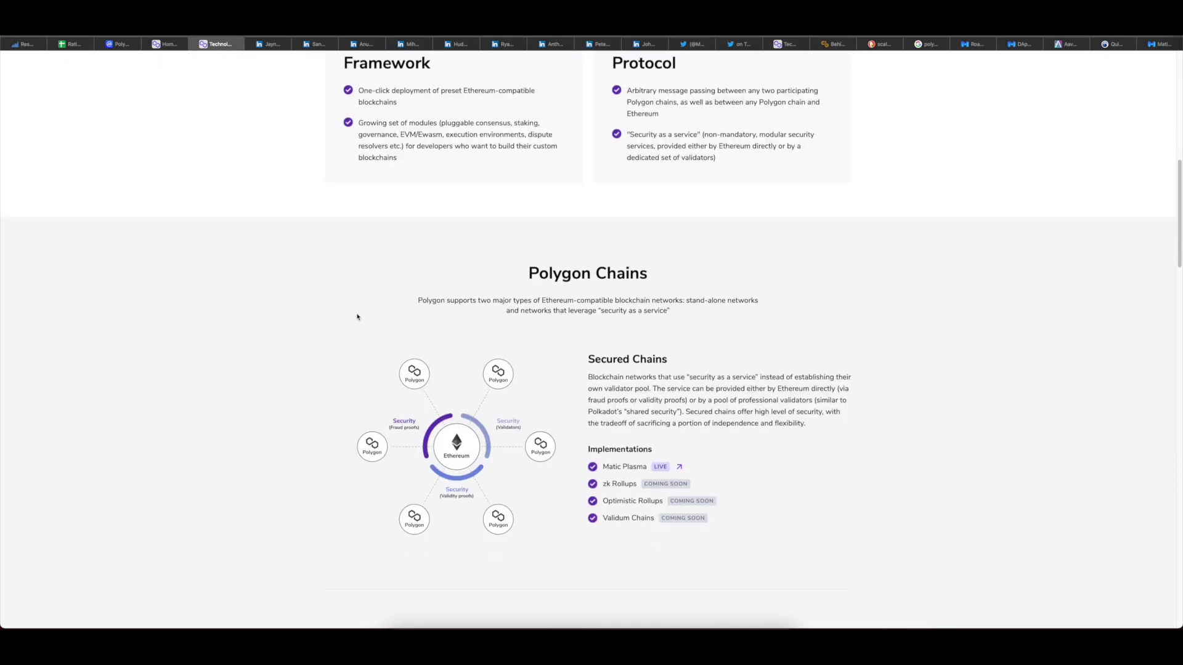
{"action": "left_click_drag", "start_coordinate": [602, 210], "coordinate": [736, 237]}
{"action": "left_click", "coordinate": [730, 240]}
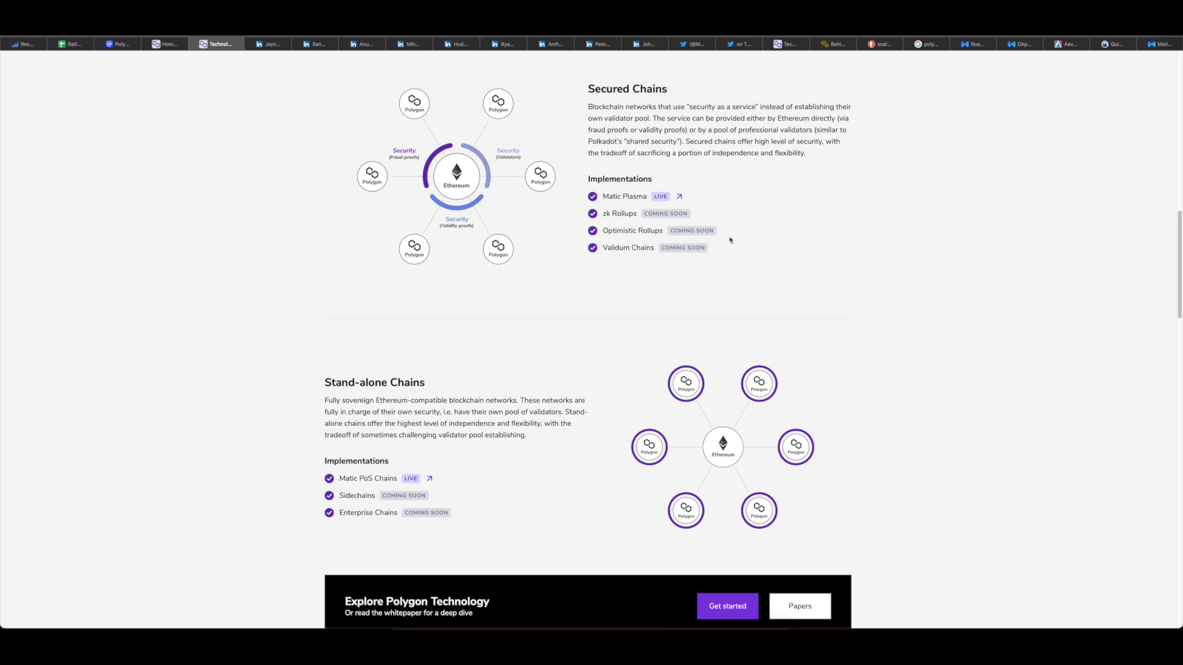
Step: Return to the rating sheet and enter "Staking ist möglich" in Polygon's Was für einen Vorteil hat der Halter? cell
{"action": "left_click", "coordinate": [73, 44]}
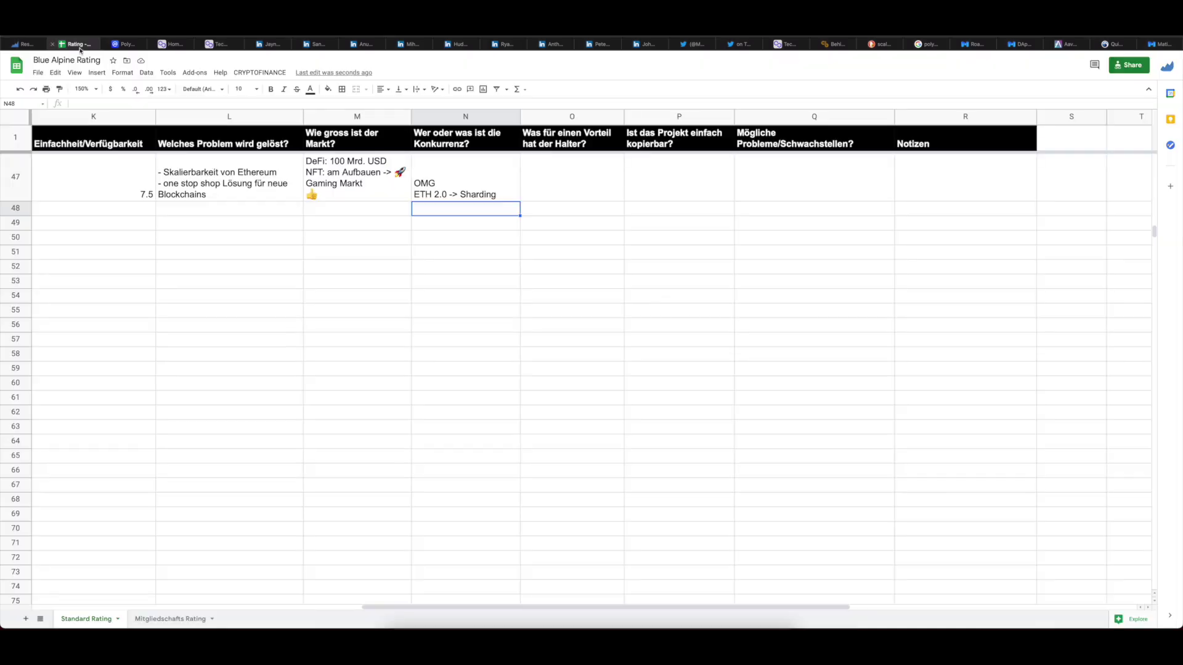
{"action": "left_click", "coordinate": [571, 196]}
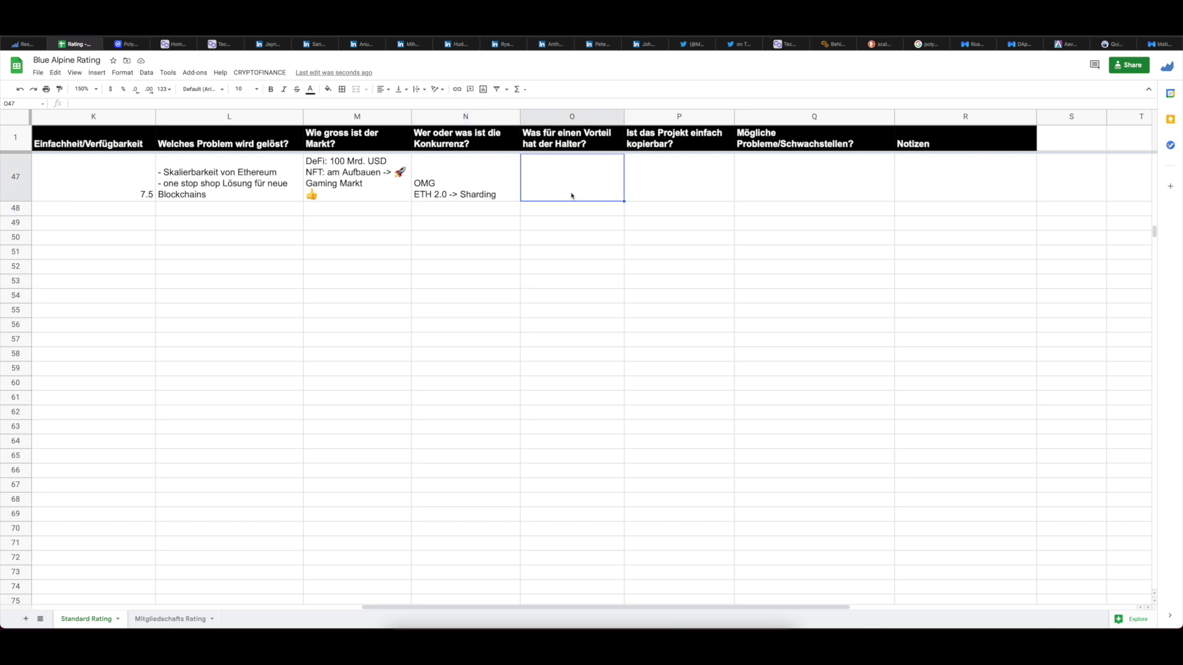
{"action": "double_click", "coordinate": [571, 195]}
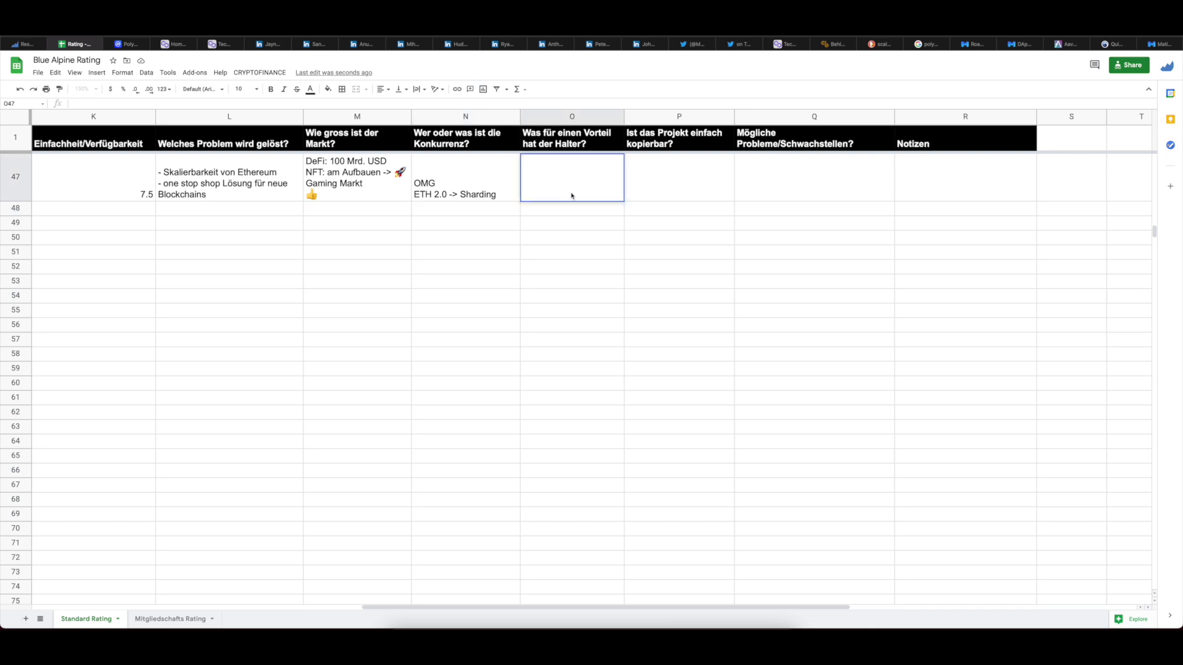
{"action": "type", "text": "Staking ist möglihch"}
{"action": "key", "text": "Return"}
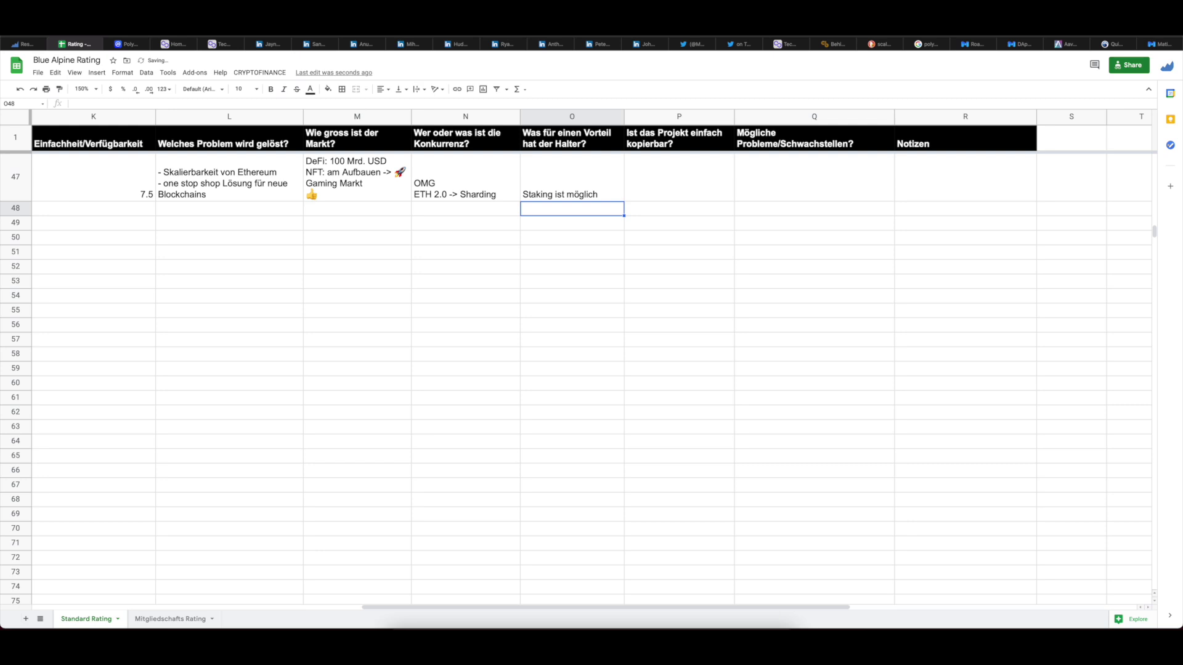
Step: Switch to QuickSwap and examine its liquidity pool and rewards pages
{"action": "left_click", "coordinate": [1113, 44]}
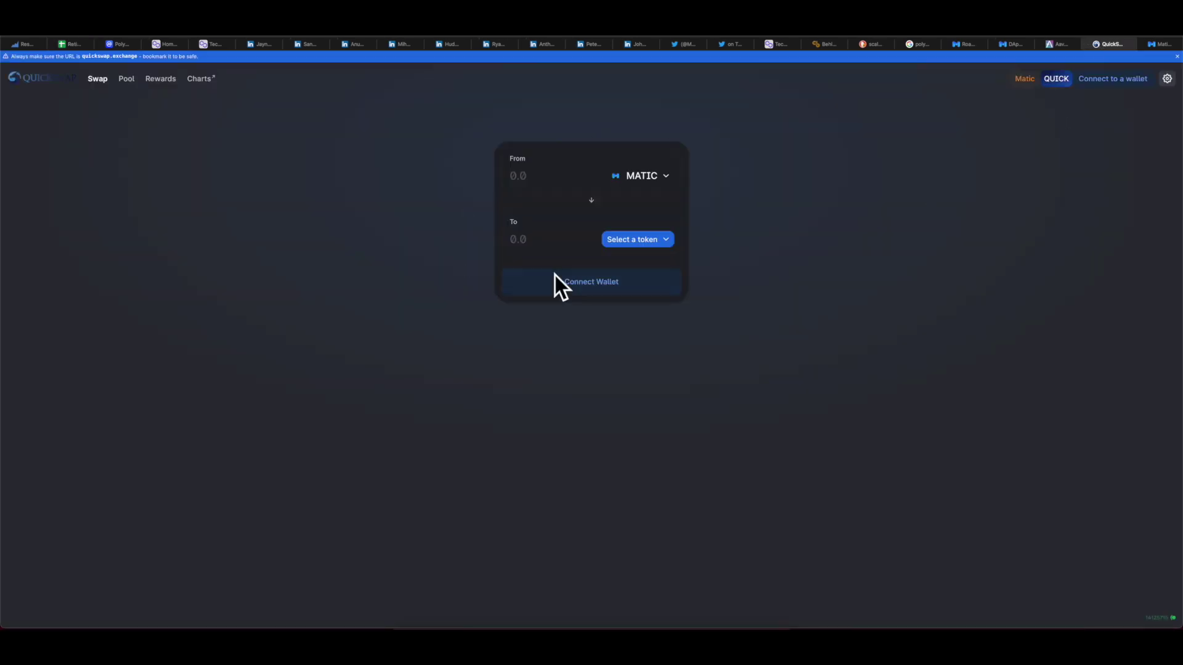
{"action": "left_click", "coordinate": [127, 79]}
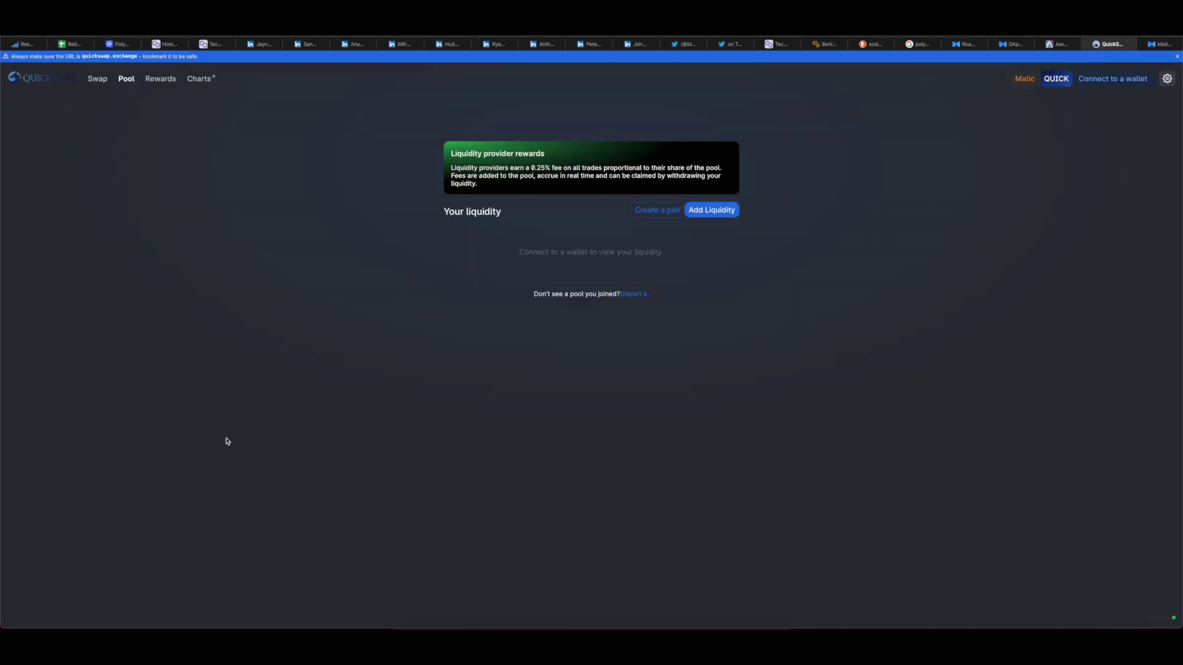
{"action": "left_click", "coordinate": [174, 82]}
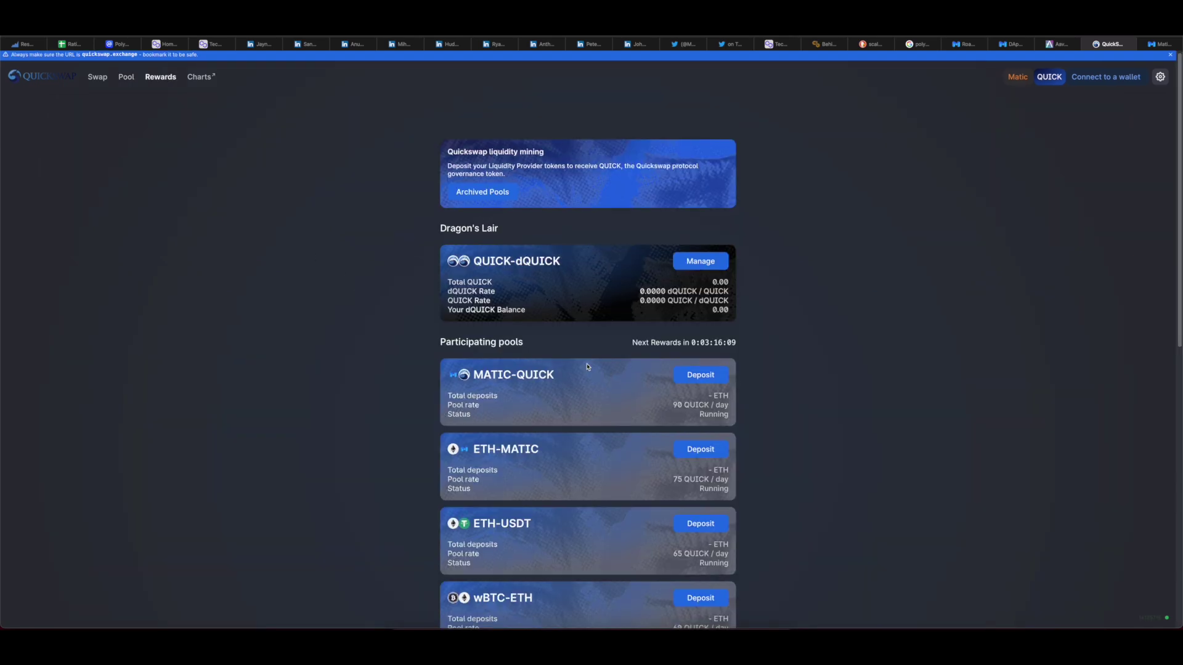
Step: Check QuickSwap's participating reward pools and add "LP ist möglich" on a second line of Polygon's Was für einen Vorteil hat der Halter? cell
{"action": "scroll", "coordinate": [610, 379], "scroll_direction": "down", "scroll_amount": 3}
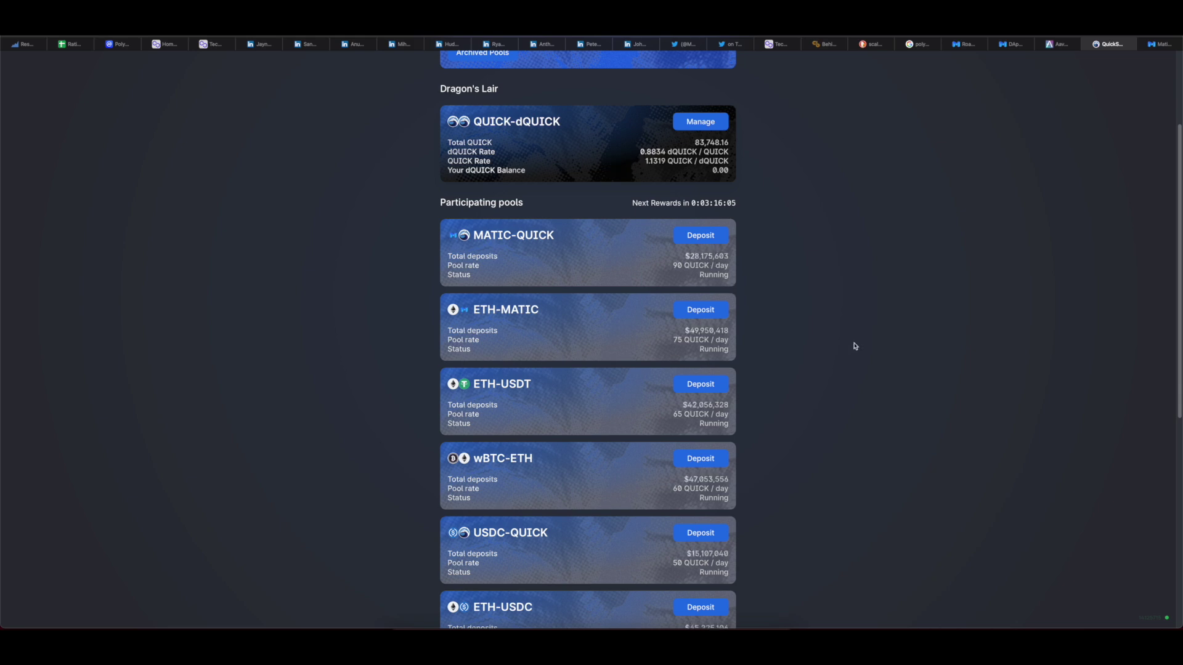
{"action": "scroll", "coordinate": [763, 292], "scroll_direction": "up", "scroll_amount": 3}
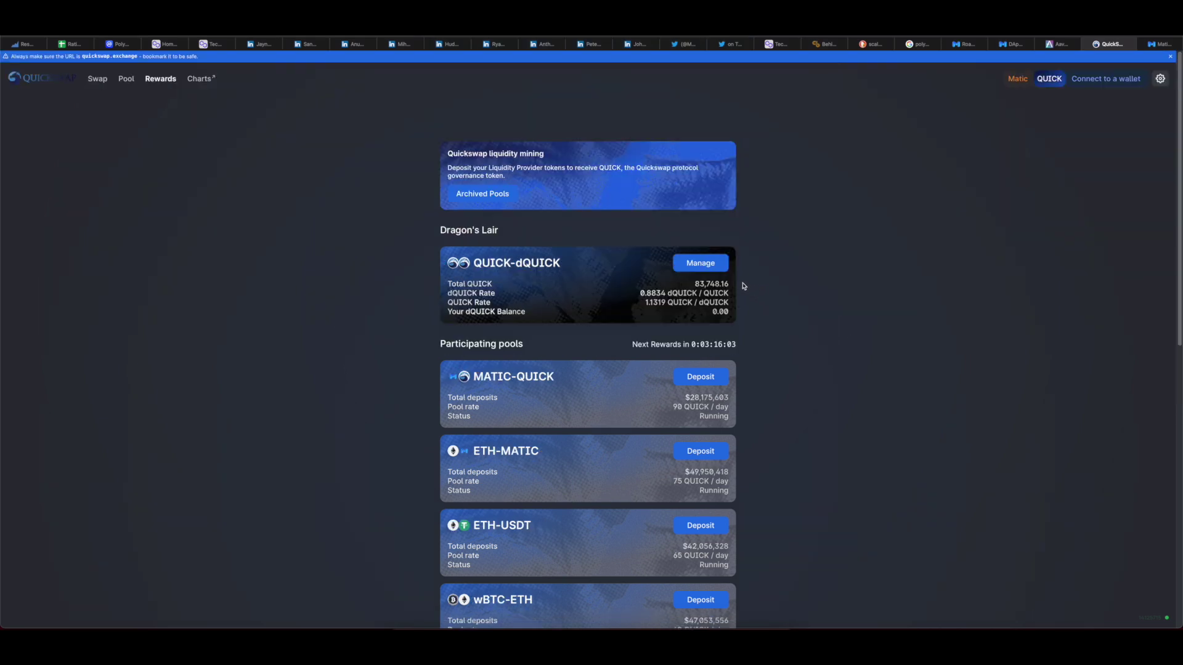
{"action": "left_click", "coordinate": [71, 44]}
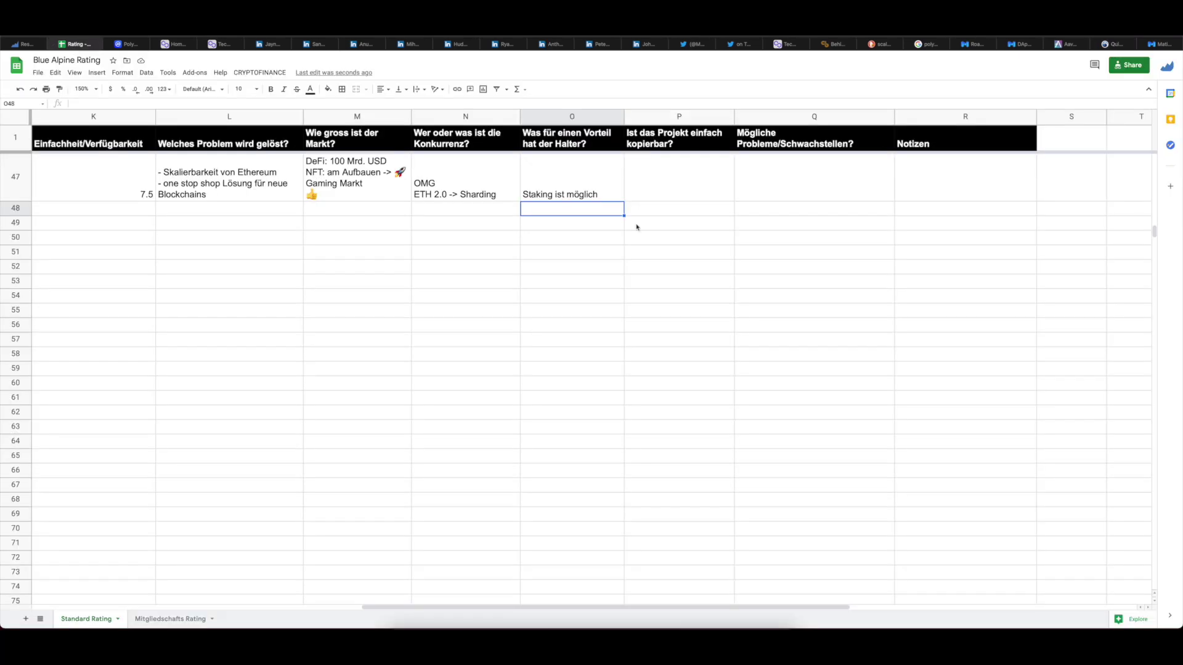
{"action": "double_click", "coordinate": [607, 183]}
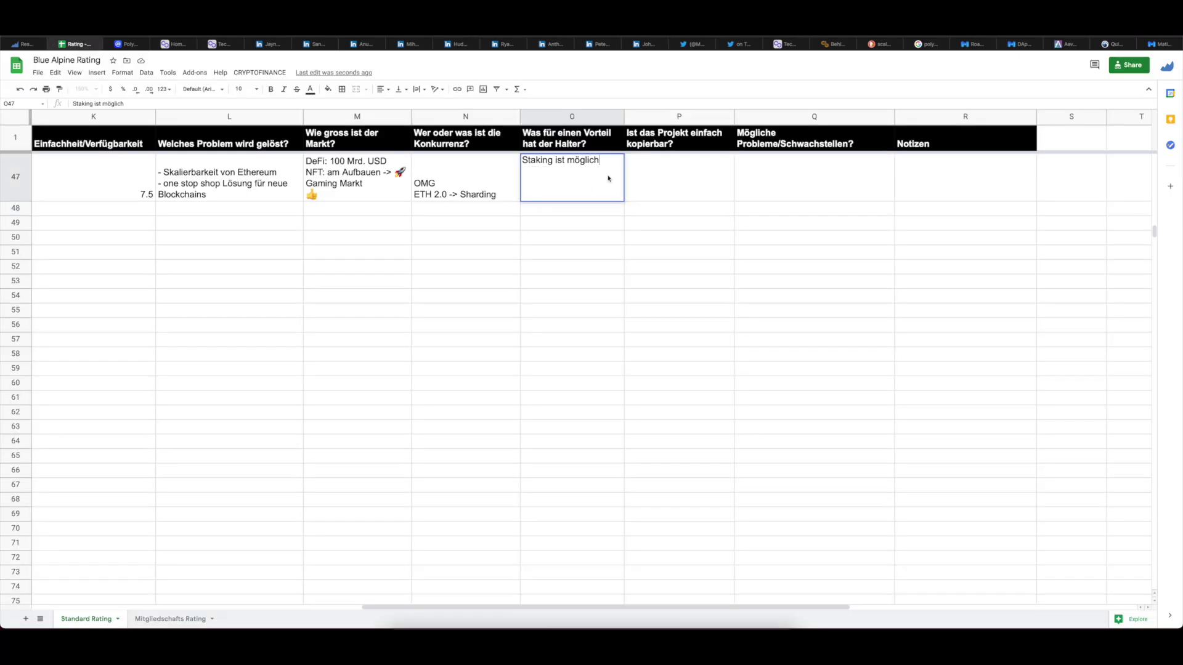
{"action": "type", "text": "LP ist möglich"}
{"action": "key", "text": "Return"}
Step: Enter "nein" followed by a thumbs-up emoji in Polygon's Ist das Projekt einfach kopierbar? cell
{"action": "left_click", "coordinate": [679, 177]}
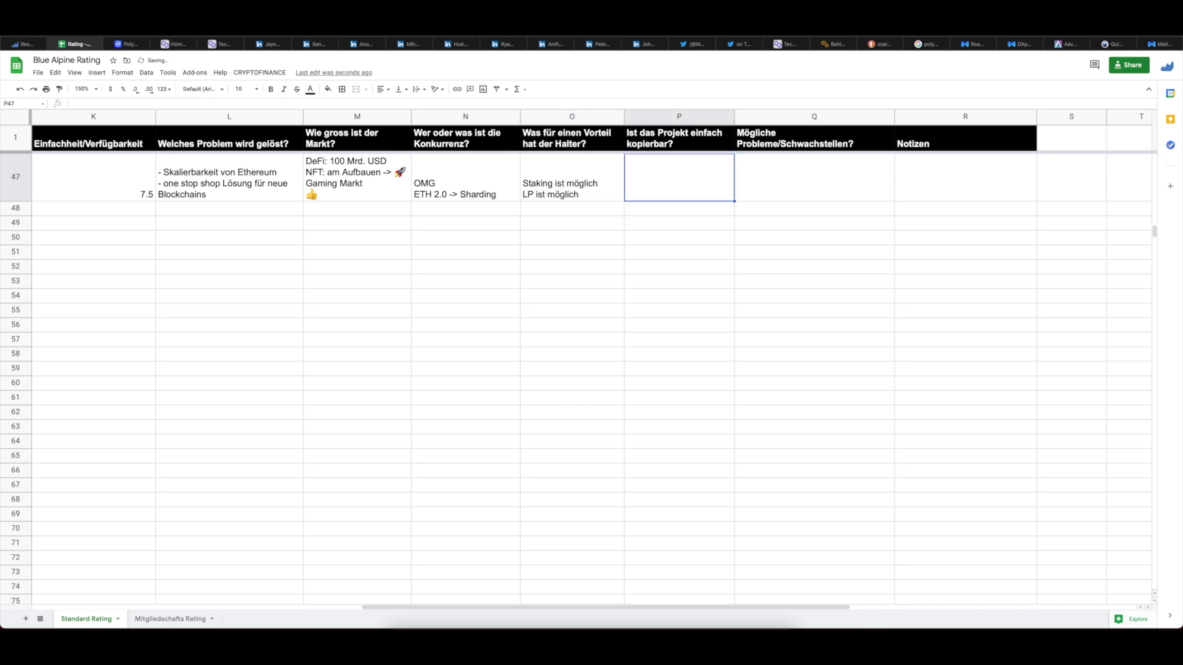
{"action": "type", "text": "nein"}
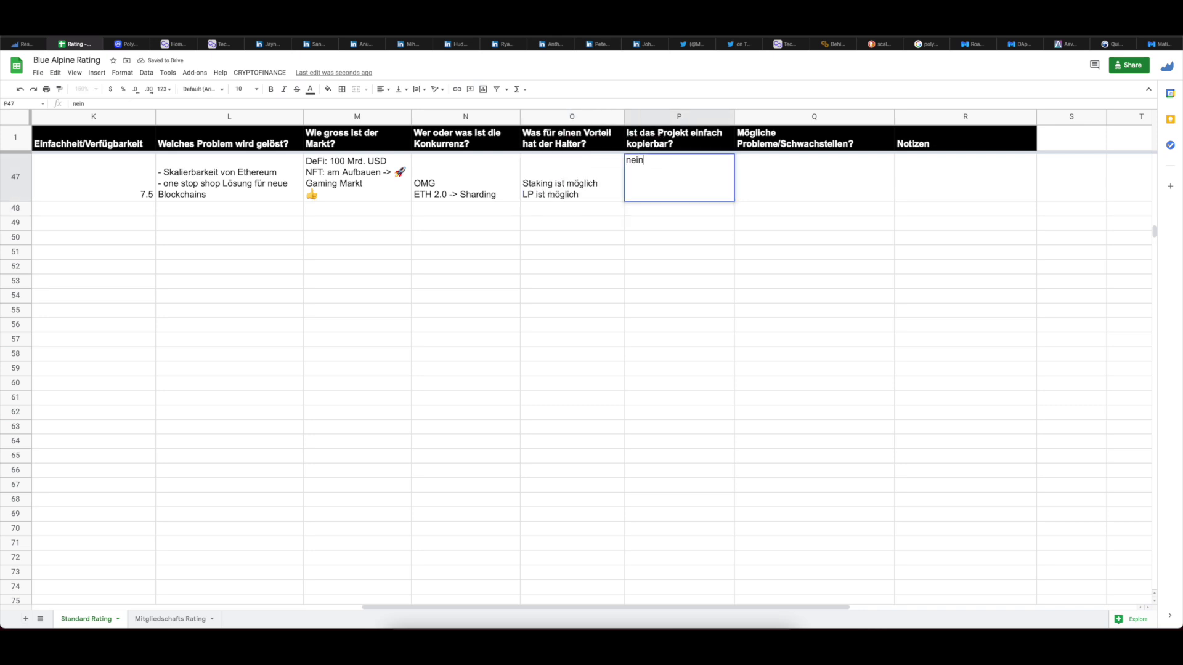
{"action": "key", "text": "alt+space"}
{"action": "type", "text": "thumb"}
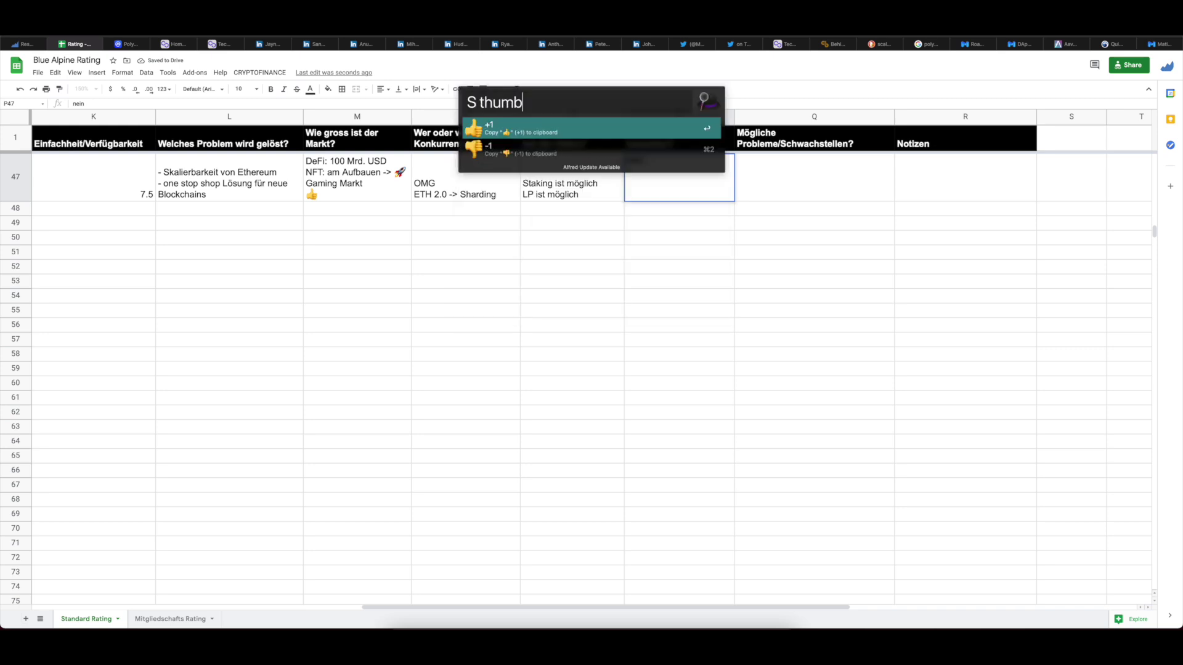
{"action": "key", "text": "Return"}
{"action": "key", "text": "Return"}
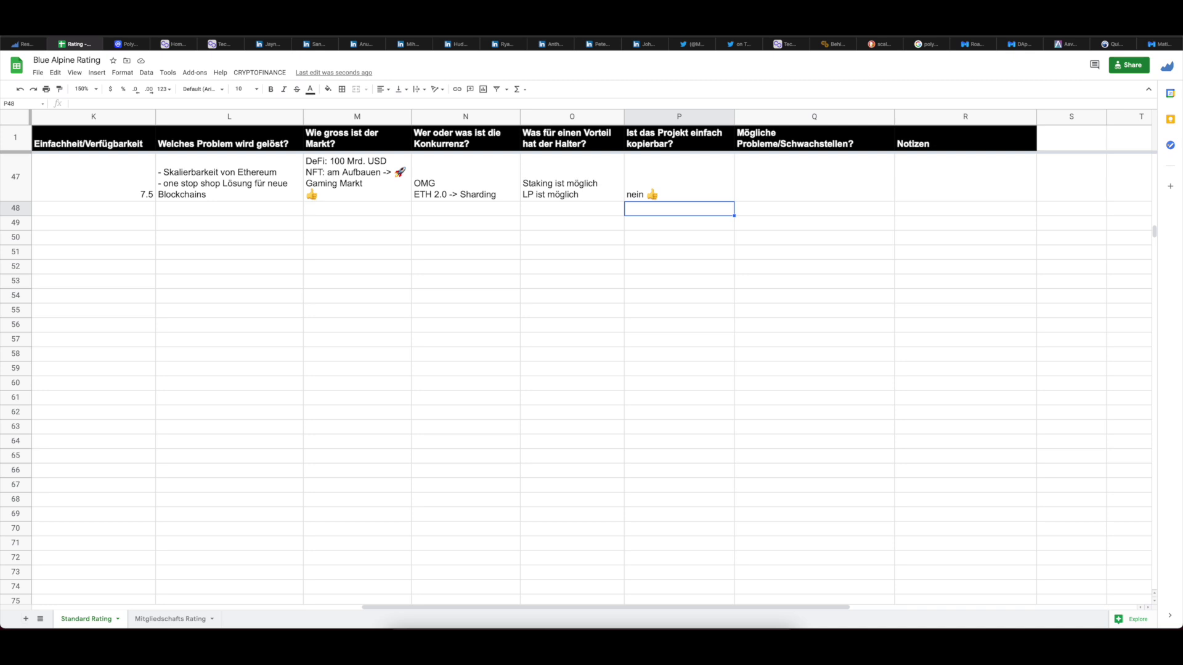
Step: Enter "- Adoption, wie komme ich in das Polygon Ökosystem?" in Polygon's Mögliche Probleme/Schwachstellen? cell
{"action": "double_click", "coordinate": [787, 172]}
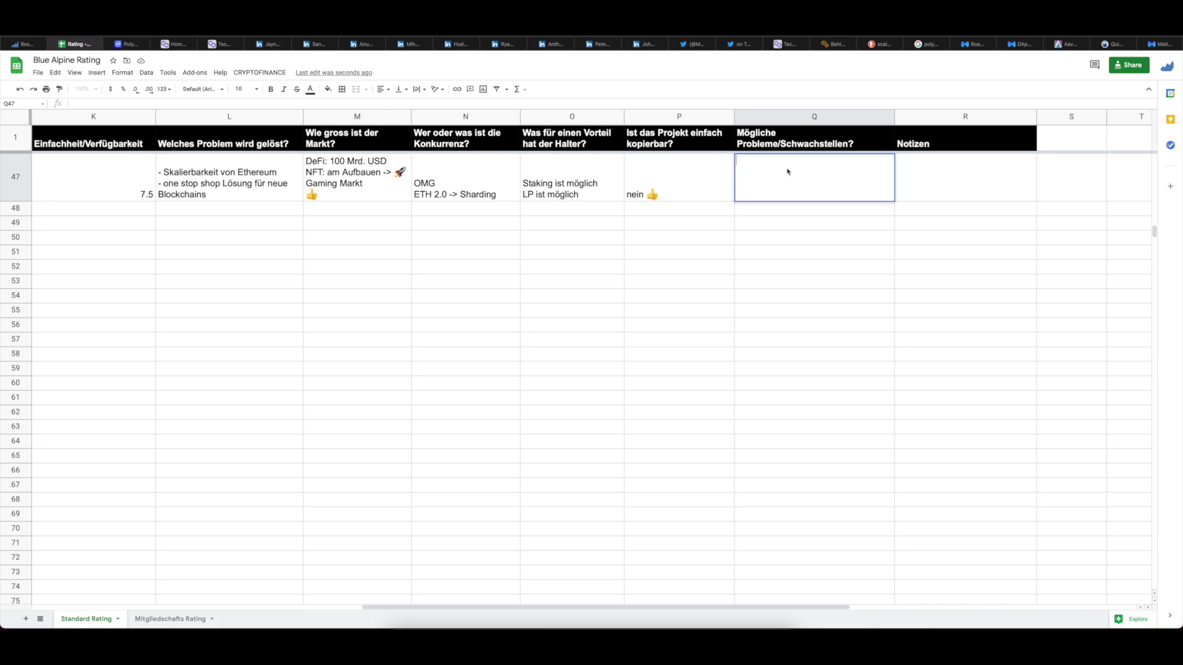
{"action": "type", "text": "- Adoption, wie komme ich in das Polygon O"}
{"action": "type", "text": "kosystem?"}
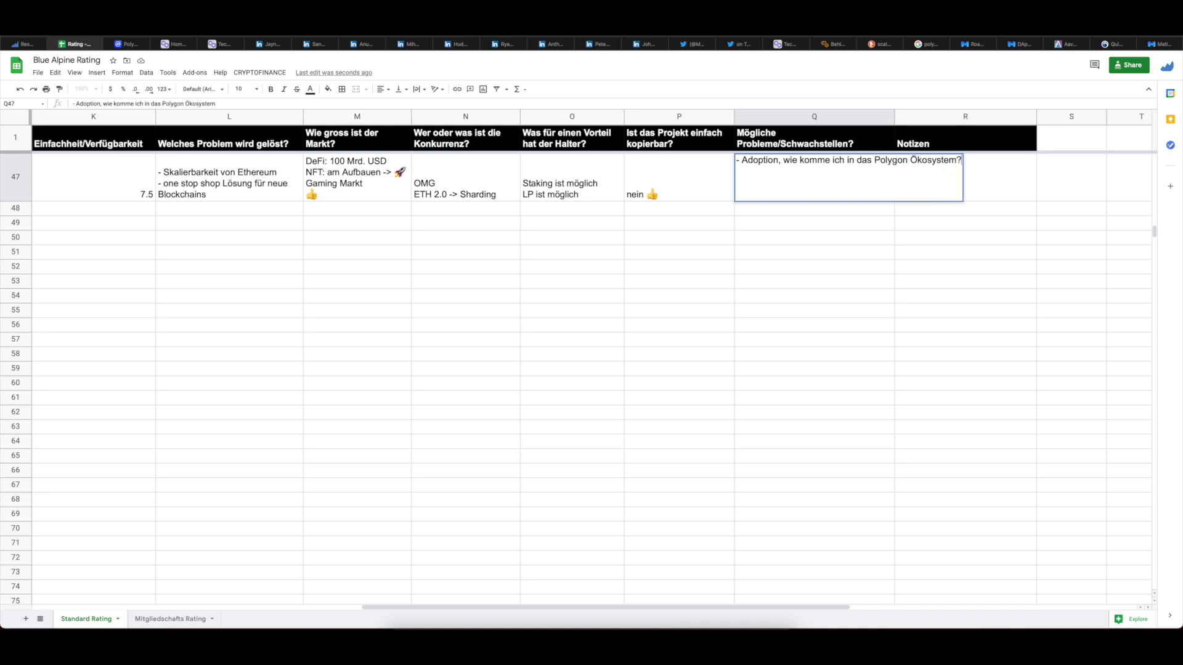
{"action": "key", "text": "Return"}
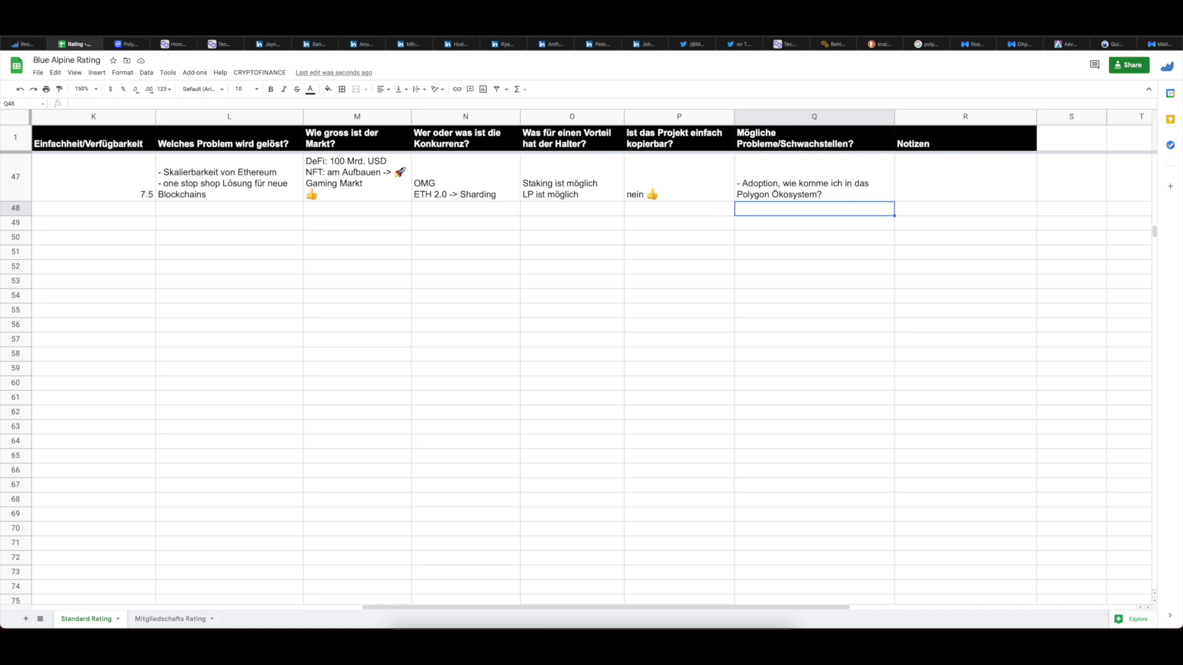
Step: Append "-> Einziger Weg via Brücke" to the adoption point in Polygon's Mögliche Probleme/Schwachstellen? cell
{"action": "left_click", "coordinate": [813, 177]}
{"action": "key", "text": "Return"}
{"action": "type", "text": "-> Ein"}
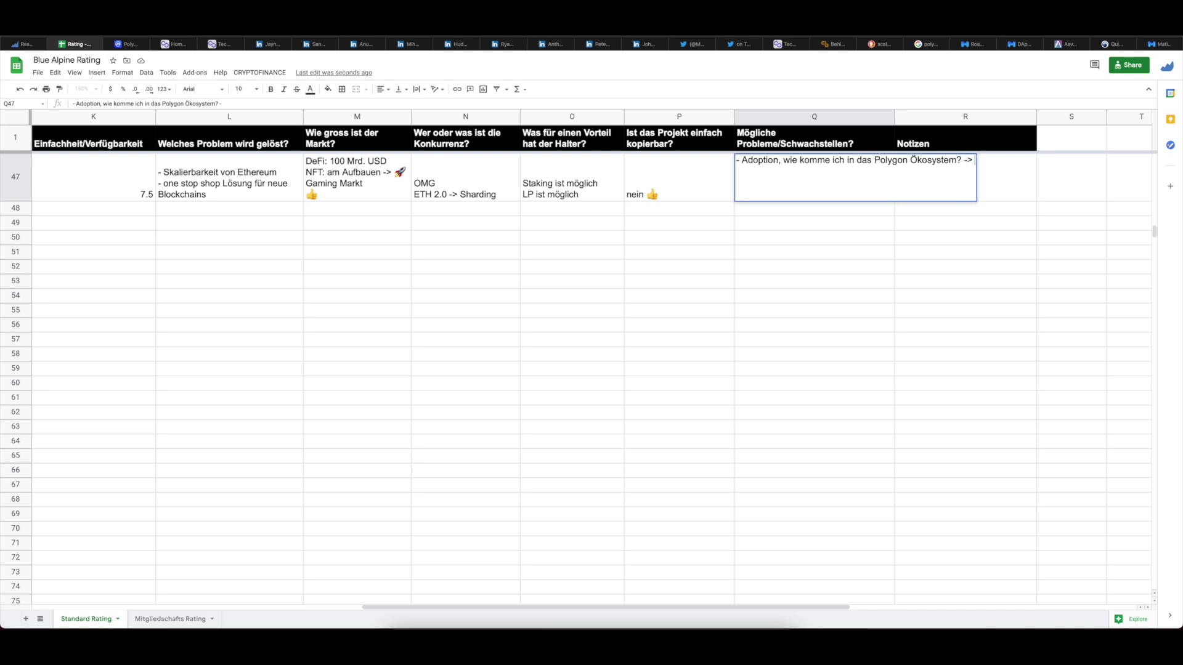
{"action": "type", "text": "ziger Weg"}
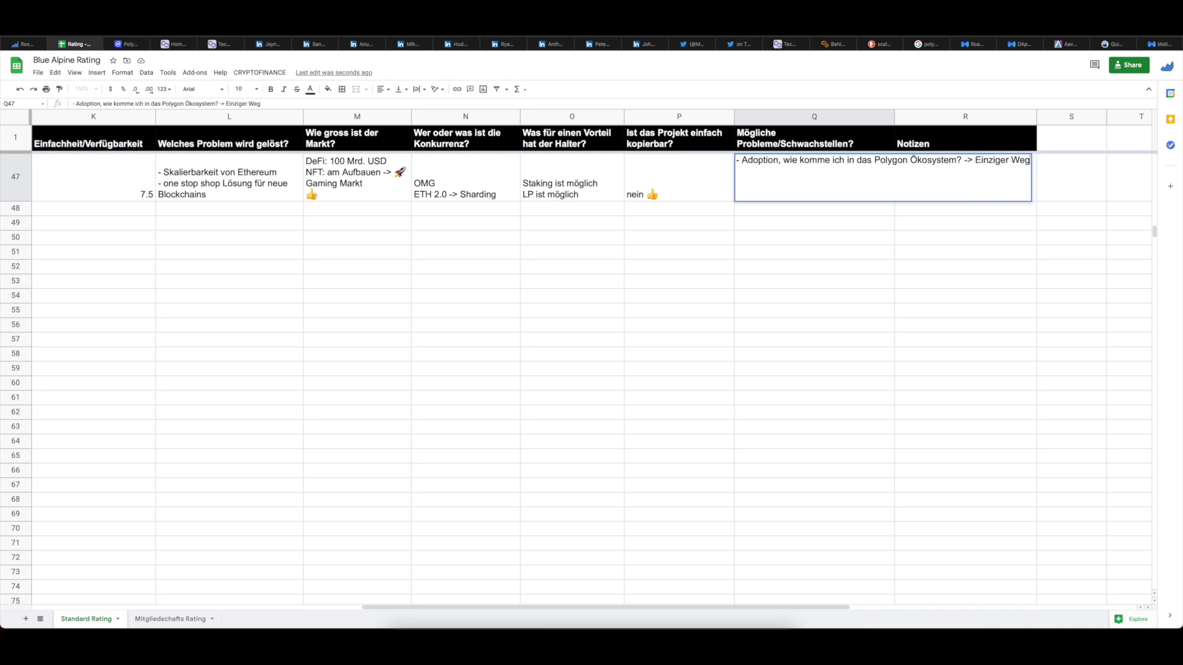
{"action": "type", "text": " via Brücke "}
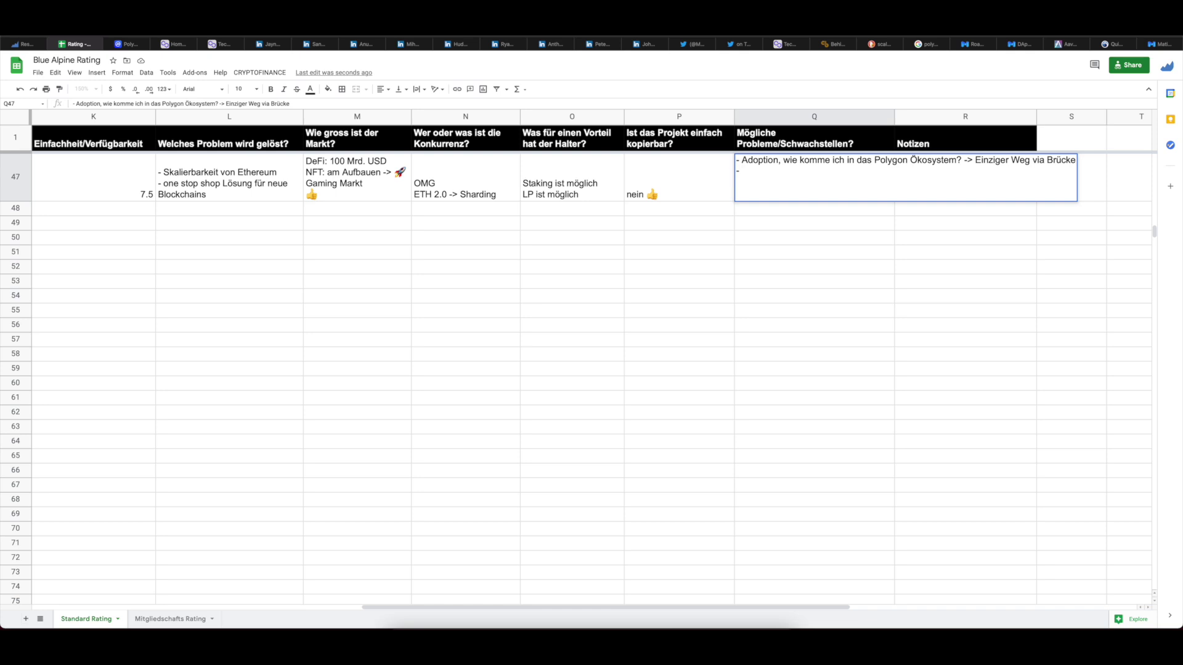
Step: Add the lines "- Konkurrenz durch Ethereum oder multi-chain möglich?" and "- Solana etc. geben Gas -> wird die Zukunft multi-chain?" to the same cell
{"action": "type", "text": "- Konkurrenz durch Ethereum oder mult"}
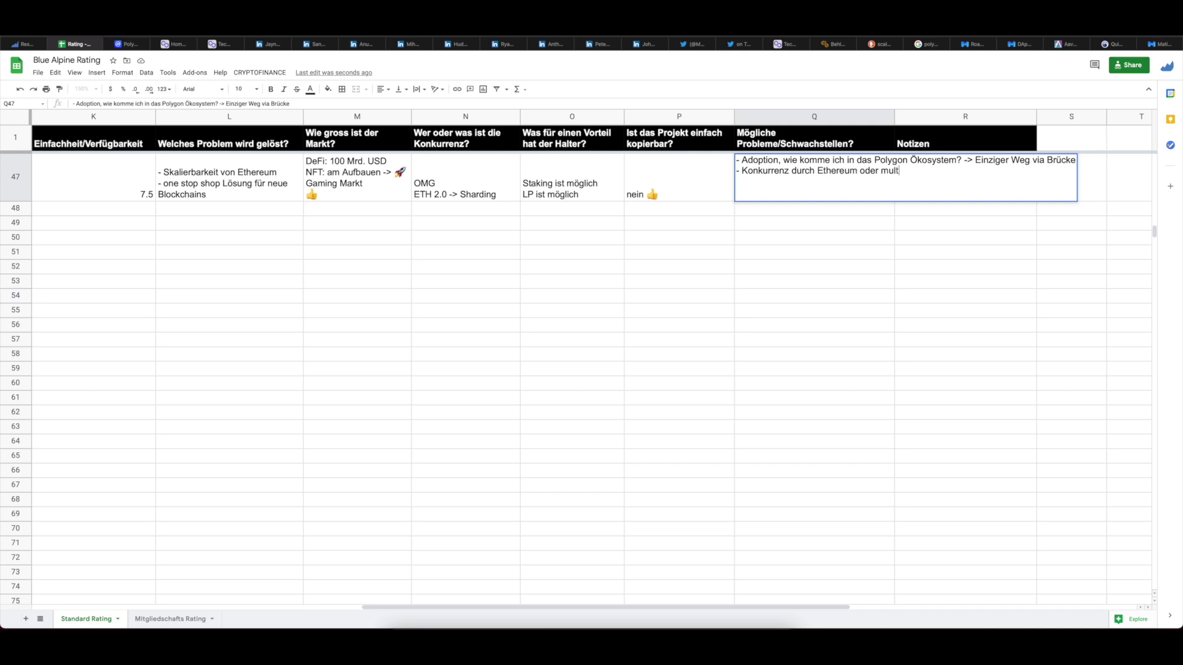
{"action": "type", "text": "i-chain möglich?"}
{"action": "key", "text": "alt+Return"}
{"action": "type", "text": "- Solana etc. geben Gas."}
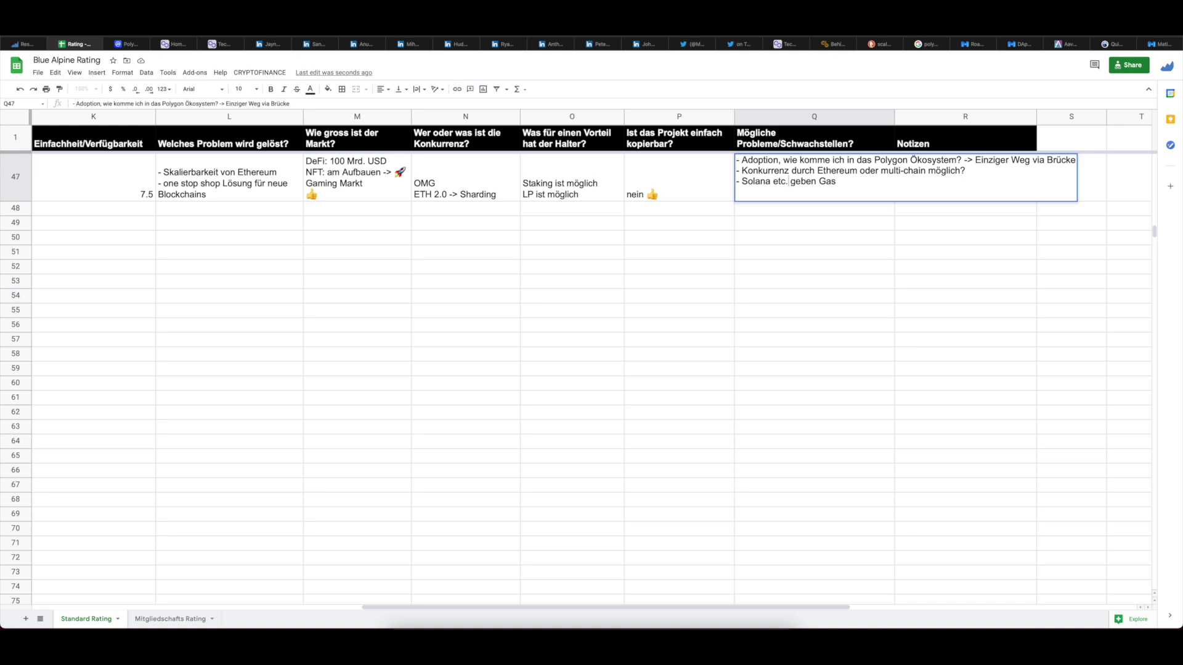
{"action": "type", "text": "-> wird die Zukunft multi-chain?"}
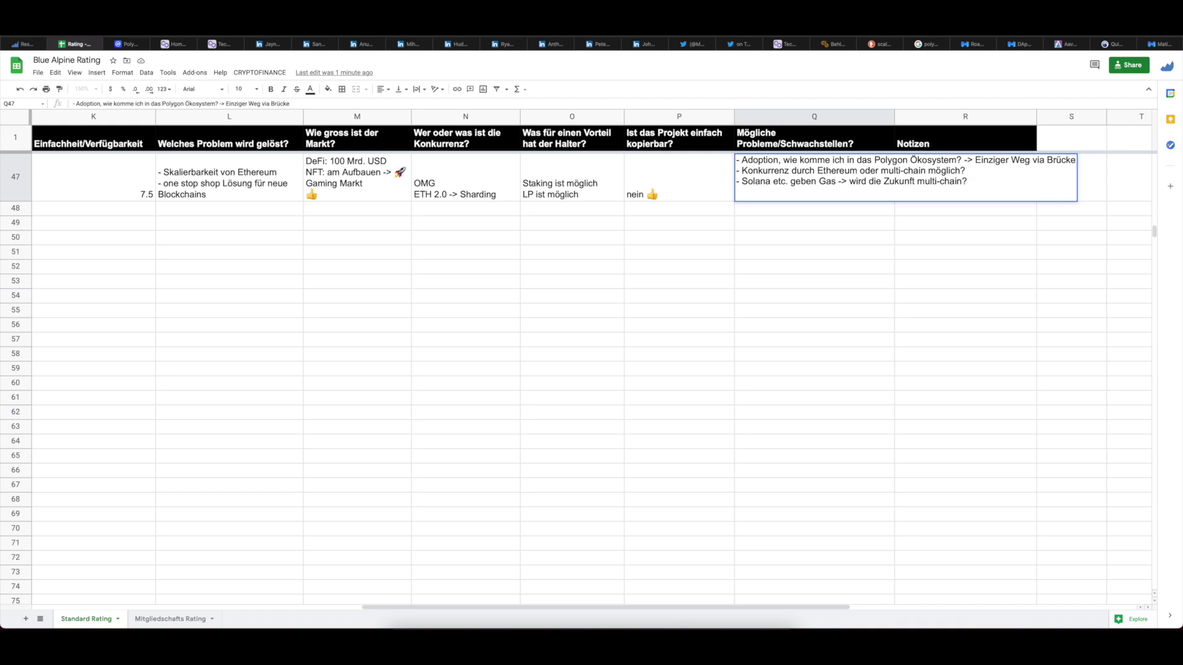
{"action": "key", "text": "Return"}
Step: Go back along Polygon's row to its first columns and examine the Gesamt rating
{"action": "key", "text": "Left"}
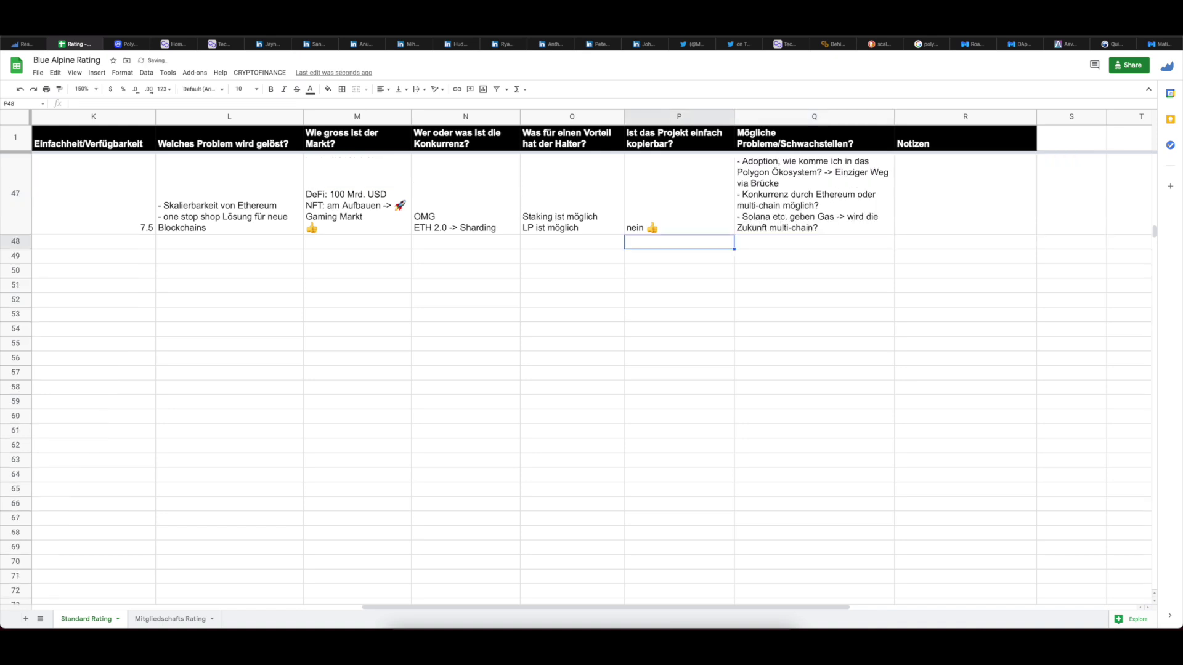
{"action": "key", "text": "Up"}
{"action": "key", "text": "Left"}
{"action": "key", "text": "Left"}
{"action": "key", "text": "Left"}
{"action": "key", "text": "Left"}
{"action": "key", "text": "Left"}
{"action": "key", "text": "Left"}
{"action": "key", "text": "Left"}
{"action": "key", "text": "Left"}
{"action": "key", "text": "Left"}
{"action": "key", "text": "Left"}
{"action": "key", "text": "Left"}
{"action": "key", "text": "Left"}
{"action": "key", "text": "Left"}
{"action": "key", "text": "Left"}
{"action": "key", "text": "Left"}
{"action": "key", "text": "Right"}
{"action": "key", "text": "Right"}
{"action": "key", "text": "Right"}
{"action": "key", "text": "Right"}
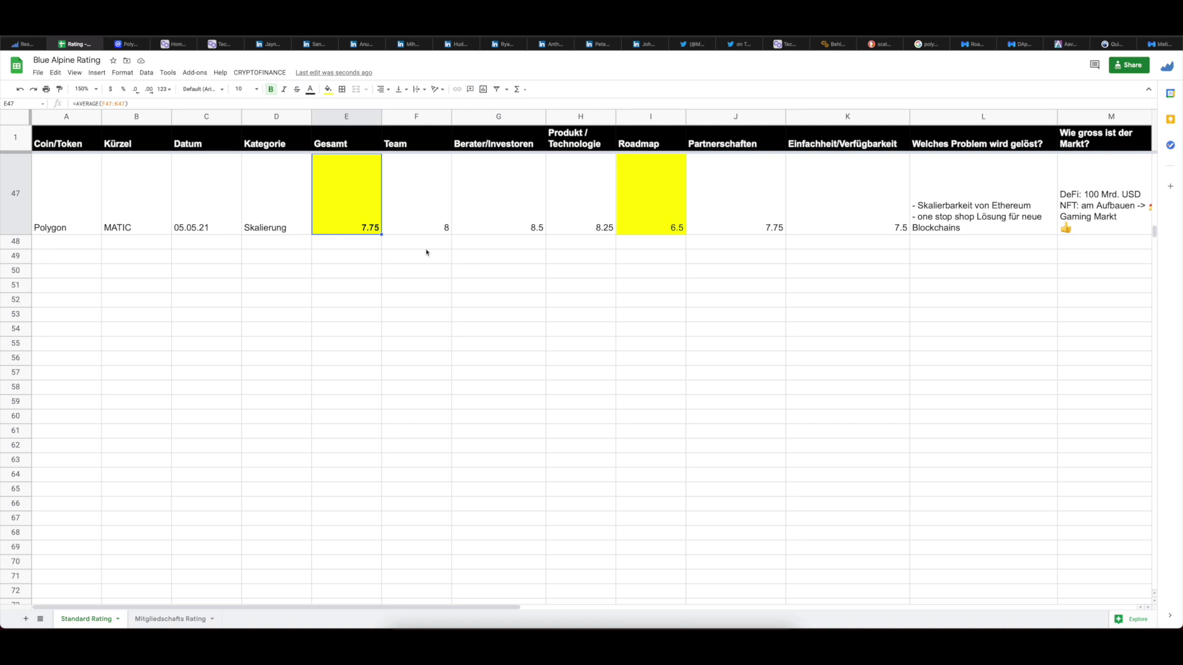
Step: Examine the membership page on the Blue Alpine Research website and return to the rating sheet
{"action": "left_click", "coordinate": [24, 44]}
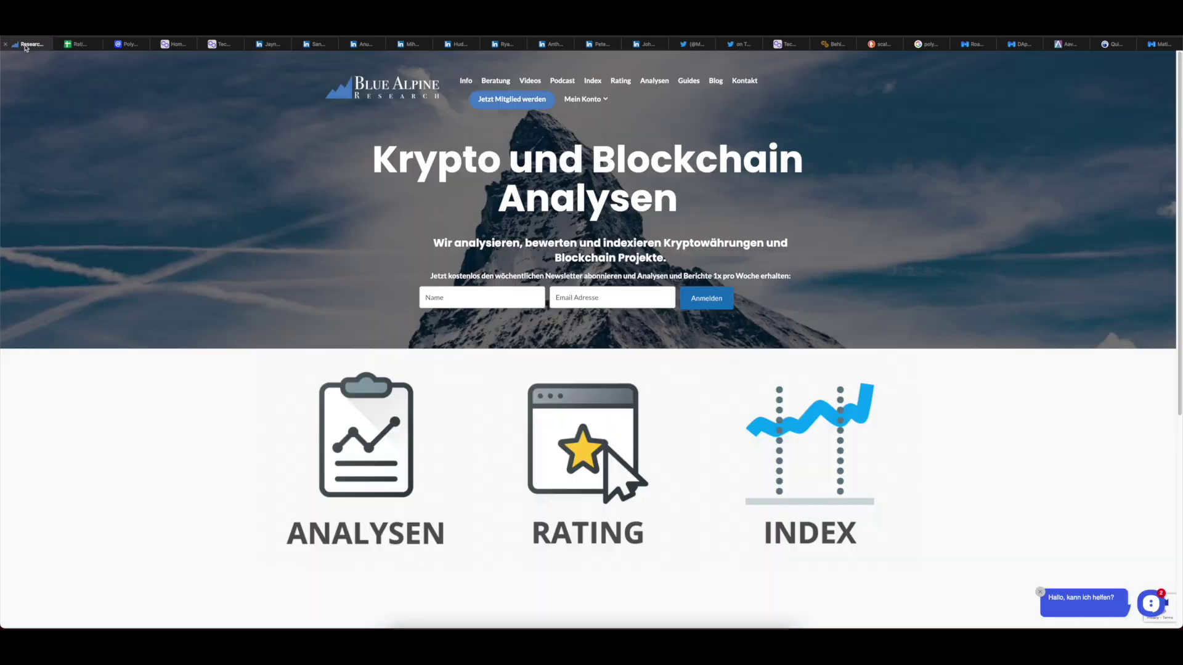
{"action": "left_click", "coordinate": [512, 103]}
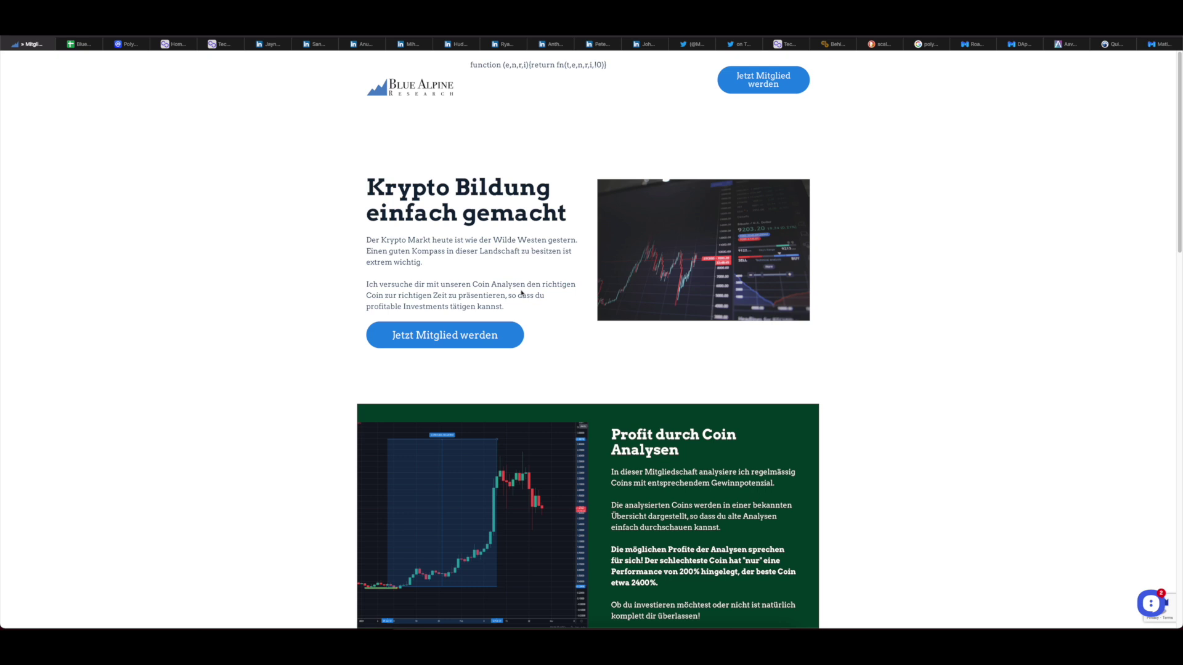
{"action": "scroll", "coordinate": [383, 140], "scroll_direction": "down", "scroll_amount": 2}
{"action": "scroll", "coordinate": [381, 262], "scroll_direction": "up", "scroll_amount": 2}
{"action": "scroll", "coordinate": [381, 258], "scroll_direction": "down", "scroll_amount": 2}
{"action": "scroll", "coordinate": [379, 255], "scroll_direction": "up", "scroll_amount": 2}
{"action": "scroll", "coordinate": [378, 254], "scroll_direction": "down", "scroll_amount": 1}
{"action": "scroll", "coordinate": [304, 275], "scroll_direction": "down", "scroll_amount": 15}
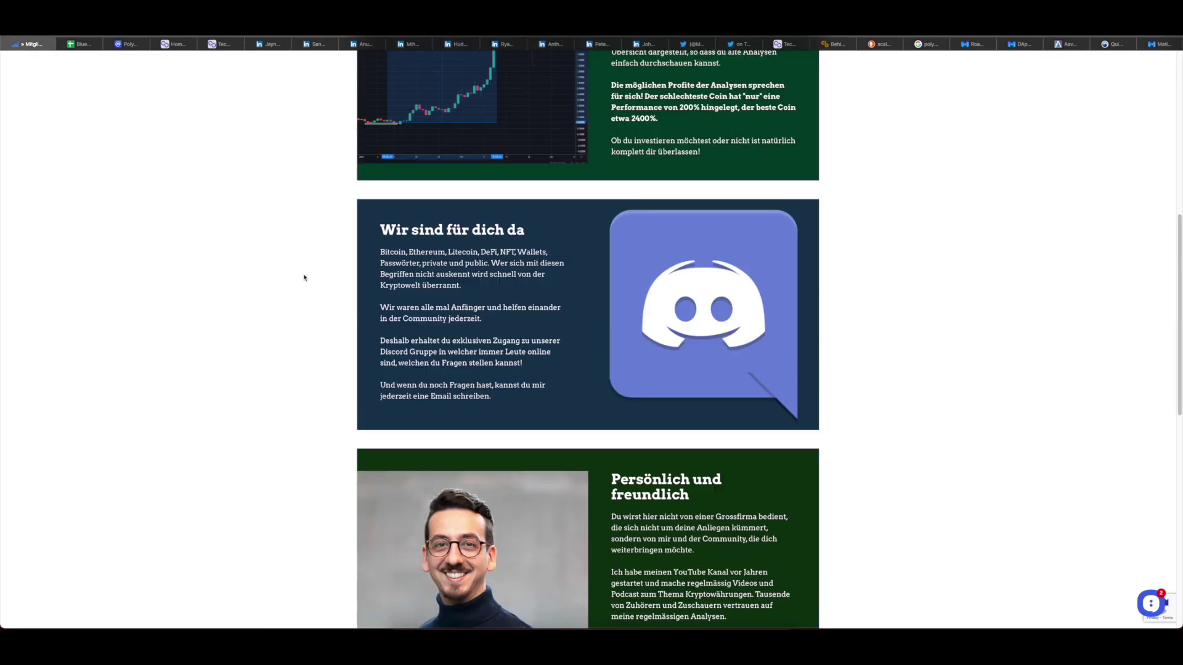
{"action": "scroll", "coordinate": [285, 277], "scroll_direction": "up", "scroll_amount": 15}
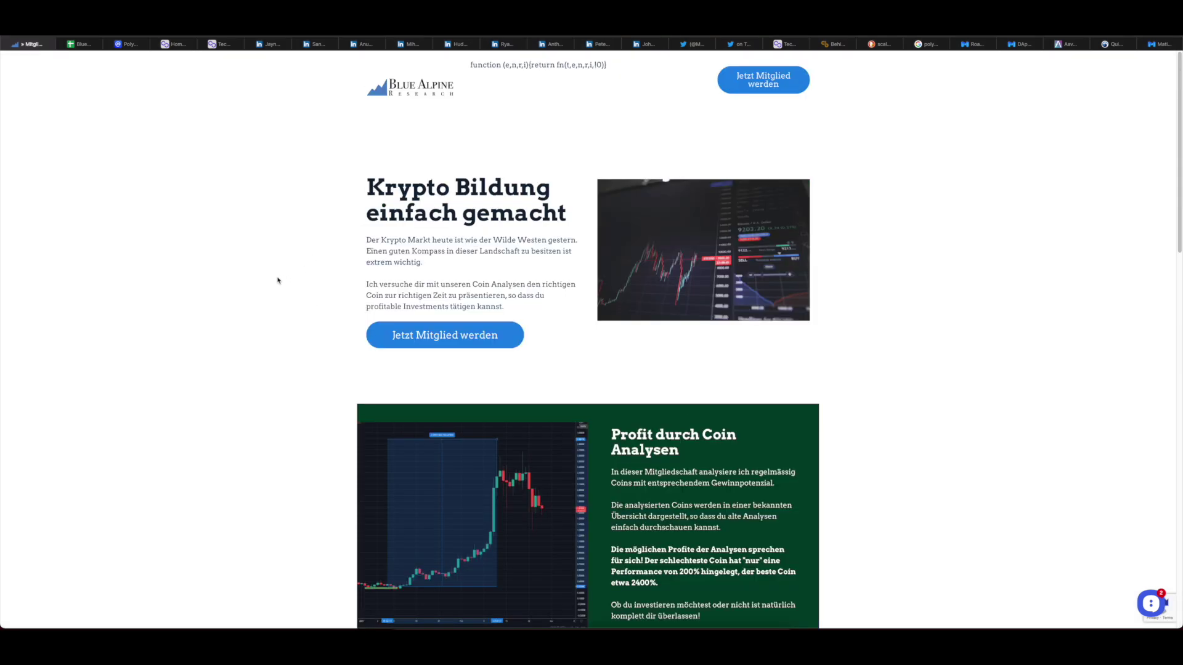
{"action": "left_click", "coordinate": [78, 44]}
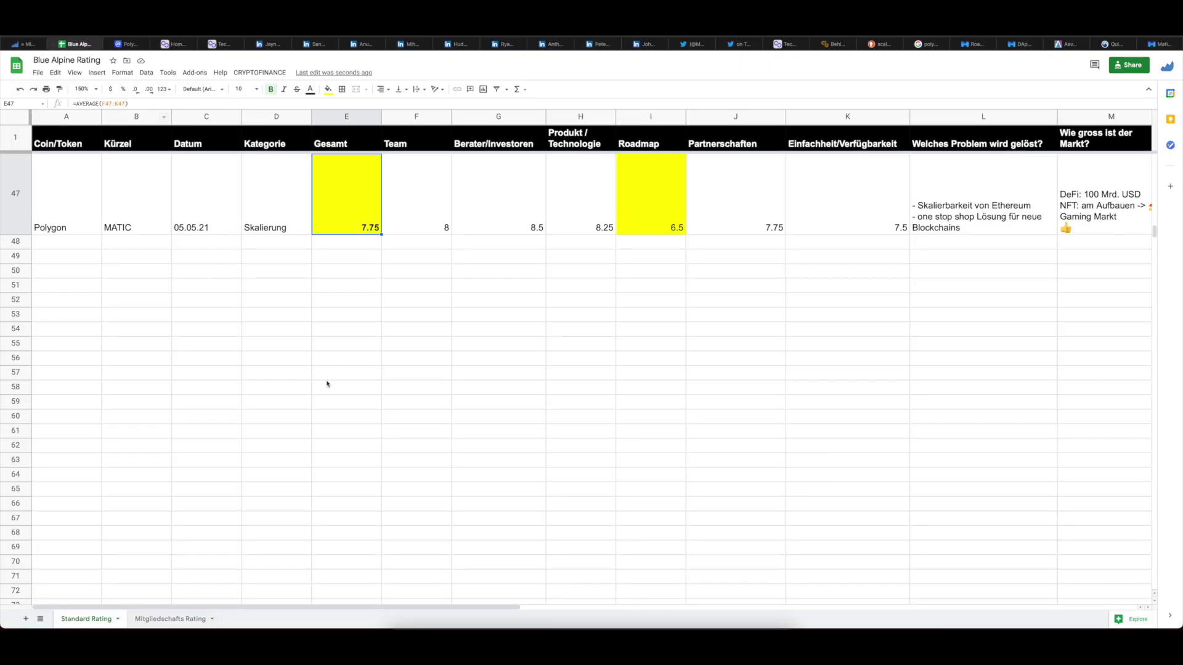